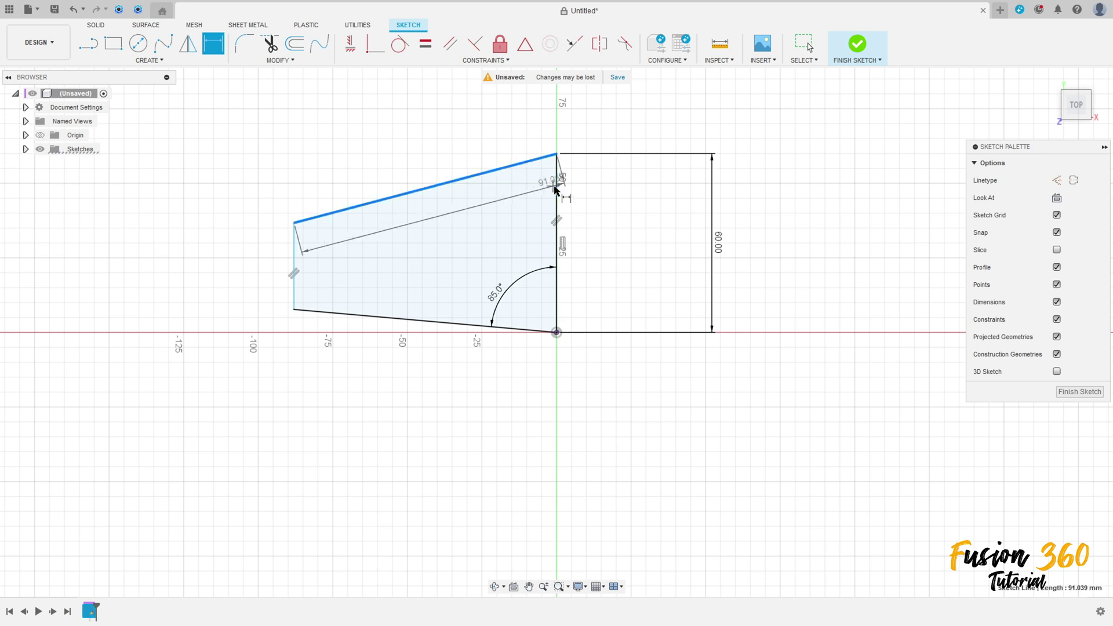
Dimension the angle between the sloped upper line and the 60 mm vertical line as 70°.
click(557, 174)
click(522, 202)
key(Return)
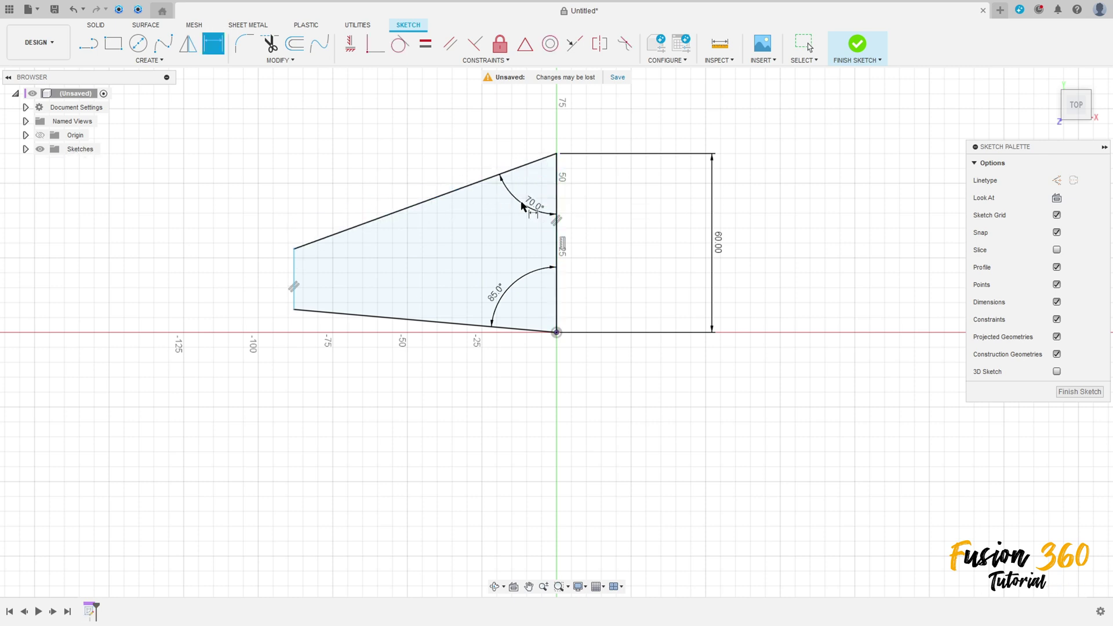
Set the distance between the two parallel vertical lines to 80 mm and finish the sketch.
click(294, 273)
click(557, 252)
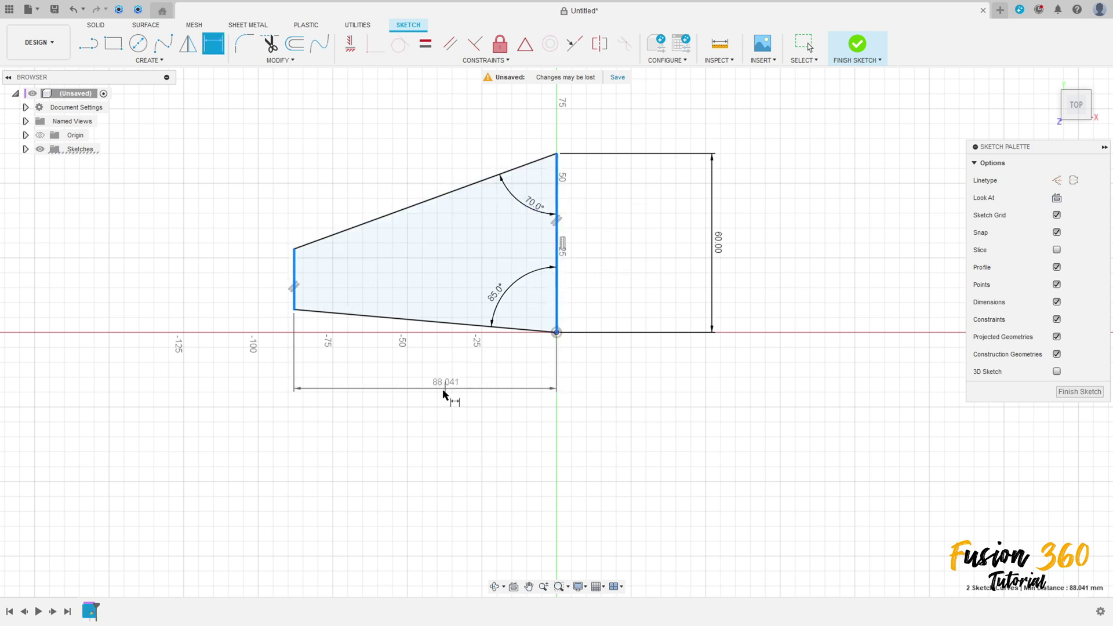
click(444, 398)
text(80)
key(Return)
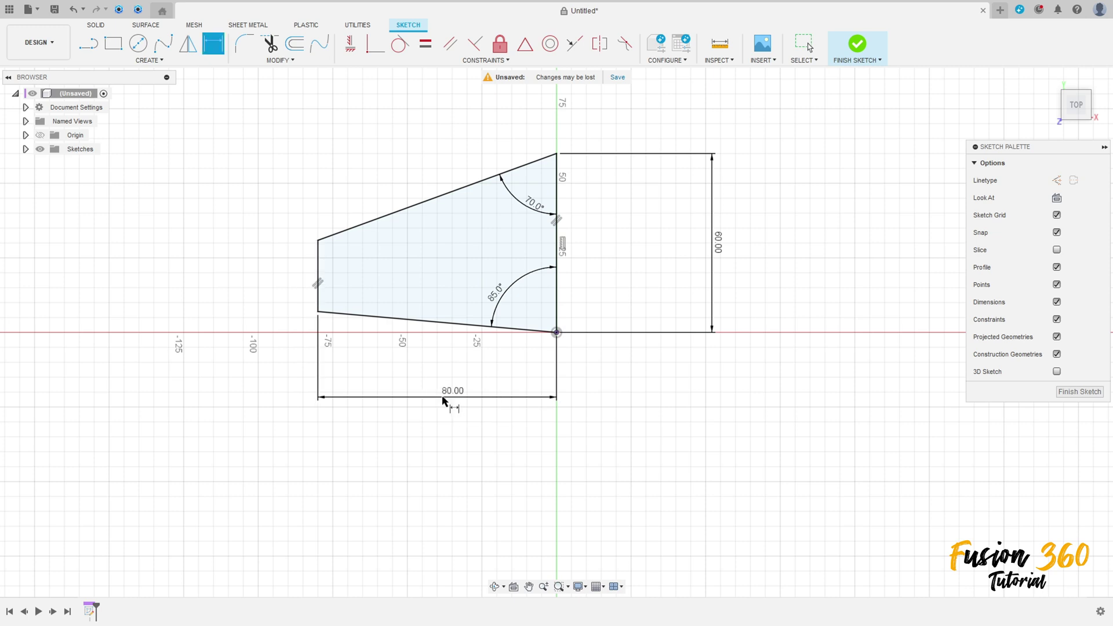
click(857, 44)
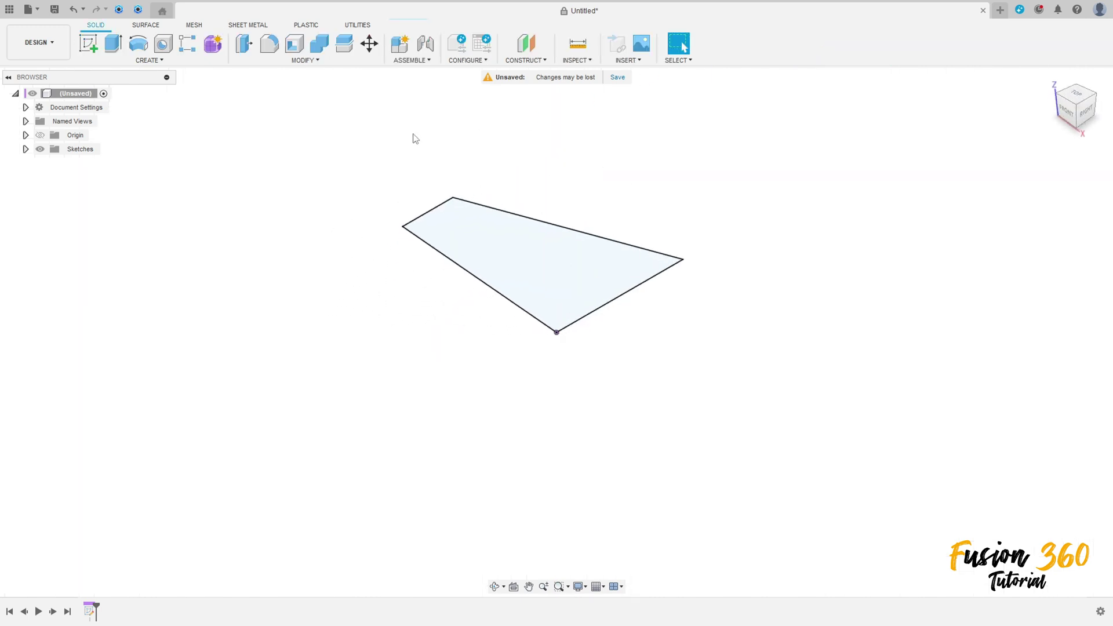
Extrude the four-sided profile 50 mm upward as a new body.
click(114, 45)
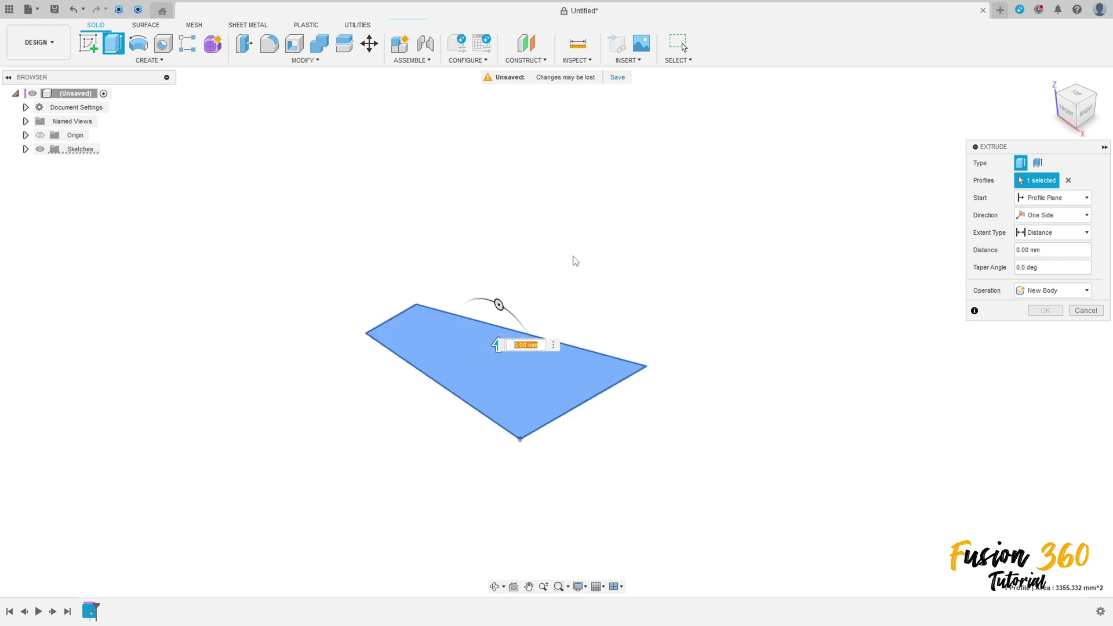
text(50)
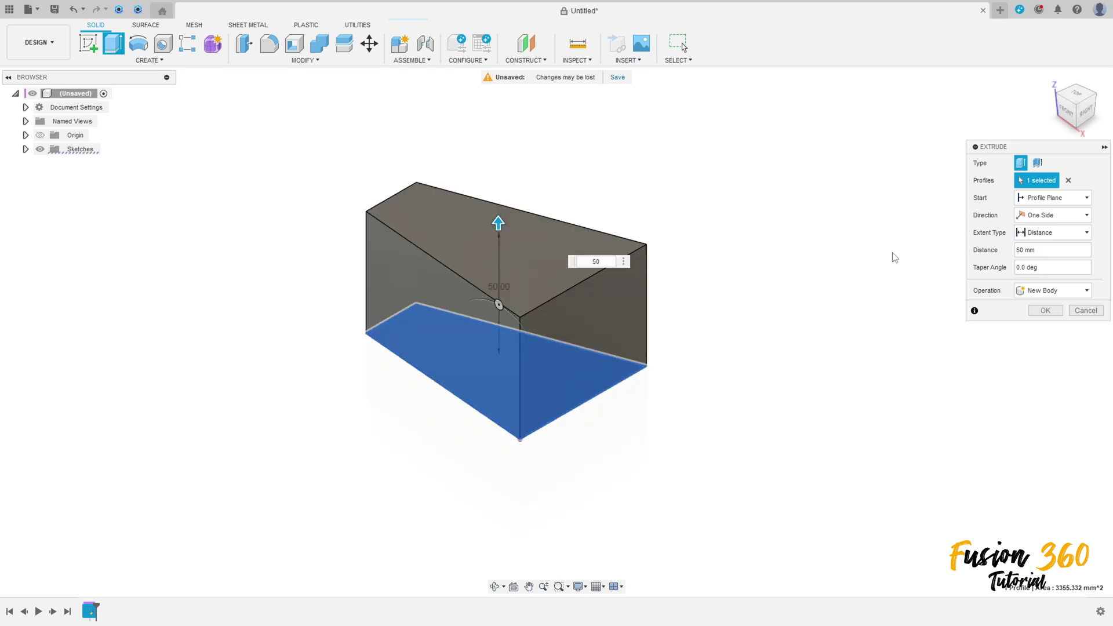
click(1039, 313)
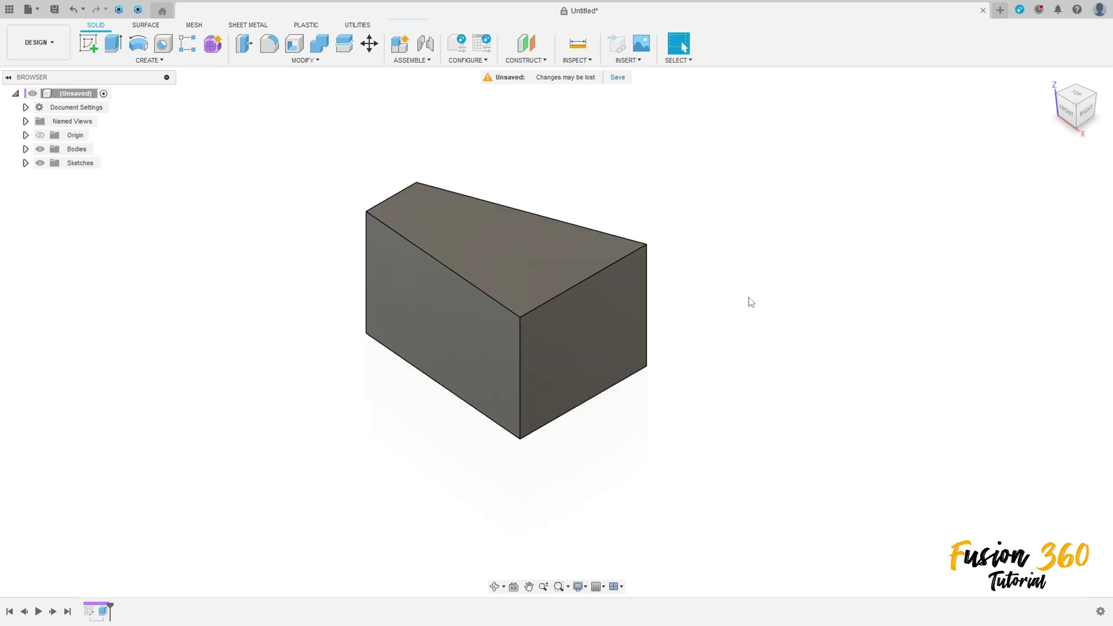
Sketch a triangle on the front origin plane, from the origin along the block's bottom edge, about 15 mm high at the far end.
click(91, 46)
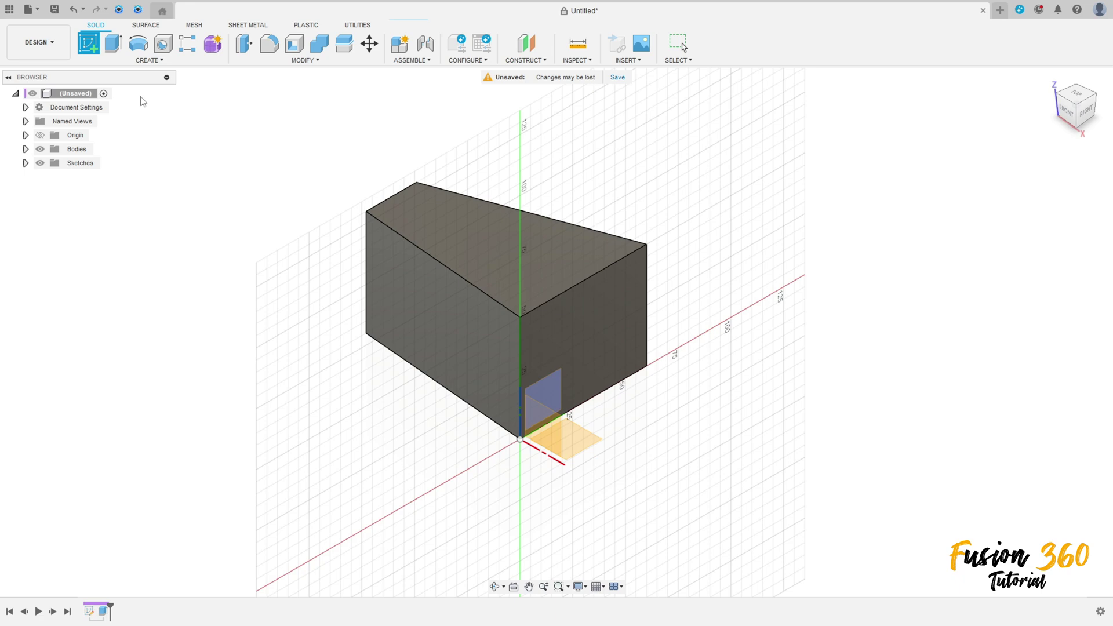
click(552, 431)
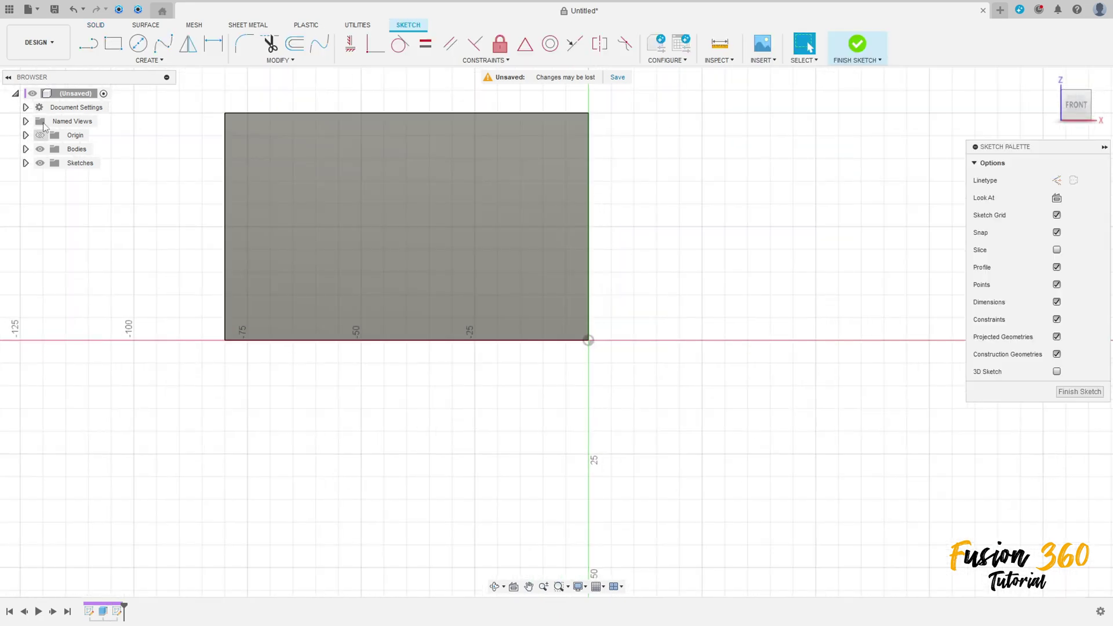
click(90, 44)
click(589, 340)
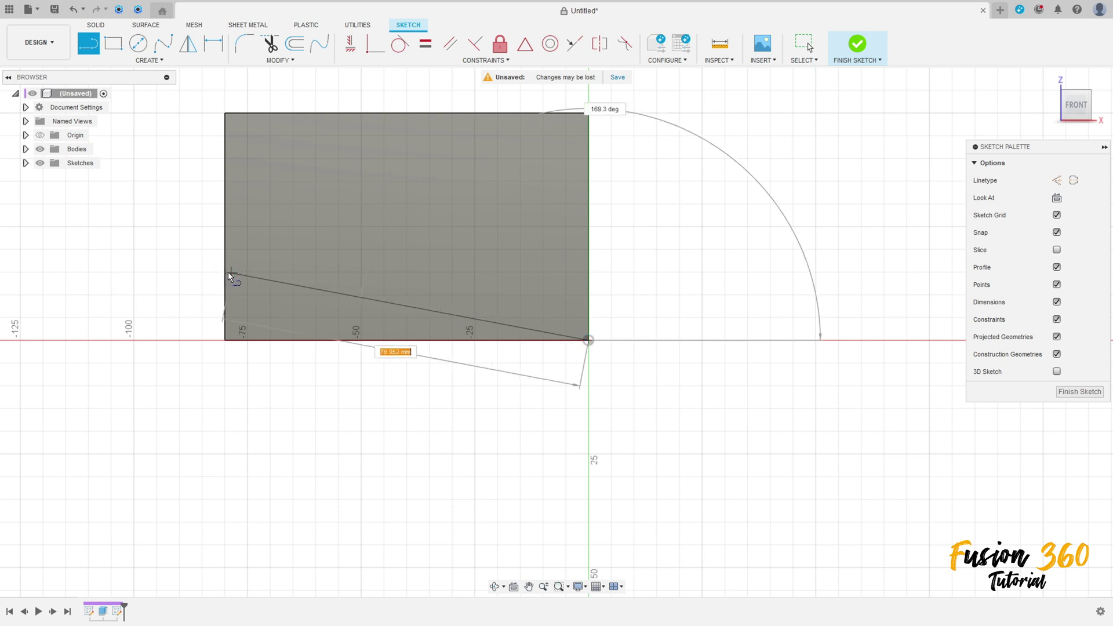
click(224, 340)
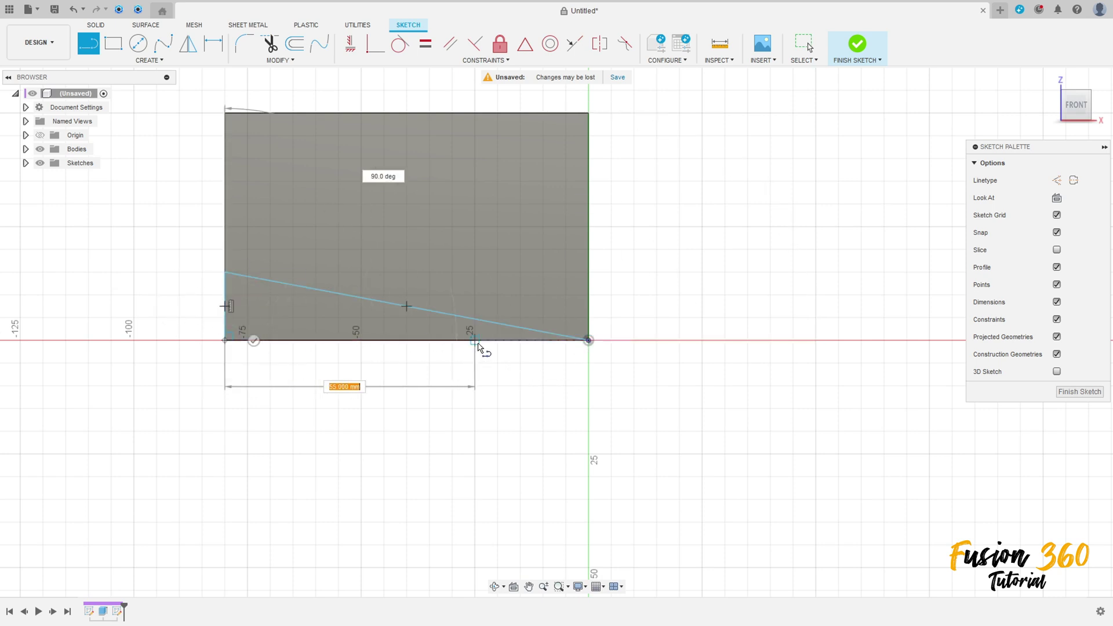
click(588, 341)
key(Escape)
Dimension the triangle's vertical side as 10 mm and its base as 80 mm, and finish the sketch.
key(d)
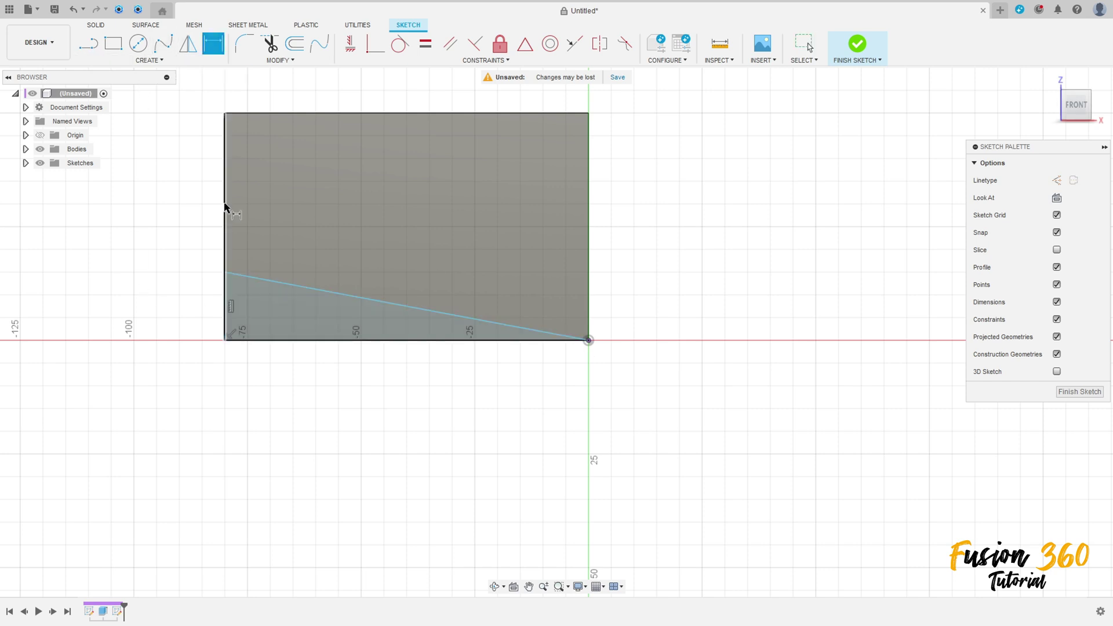
click(226, 303)
click(182, 302)
text(10)
key(Return)
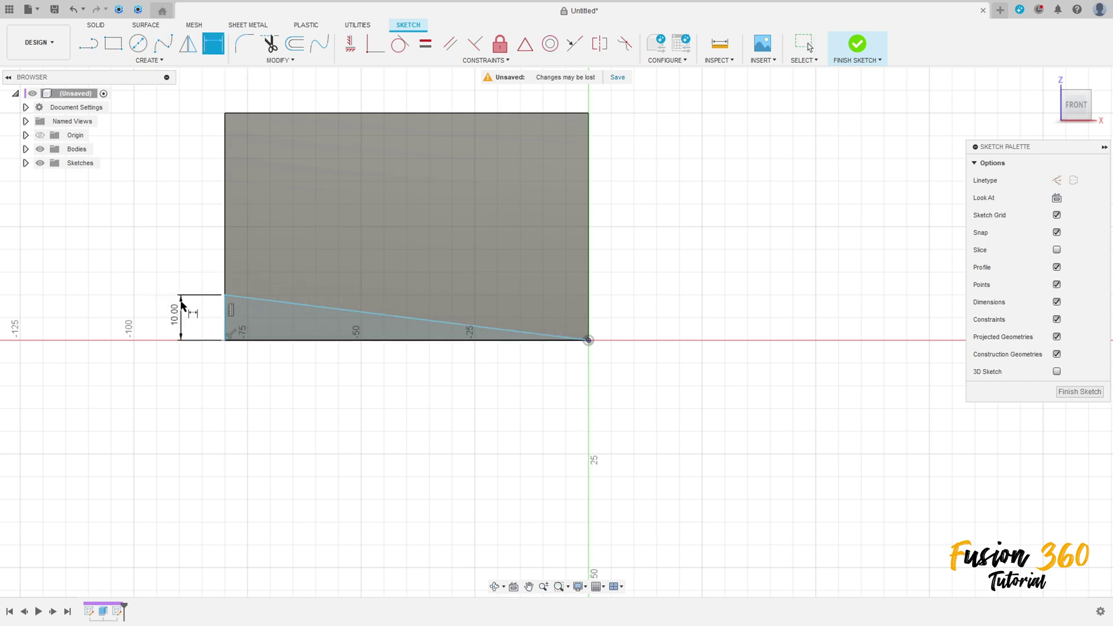
click(270, 341)
click(352, 418)
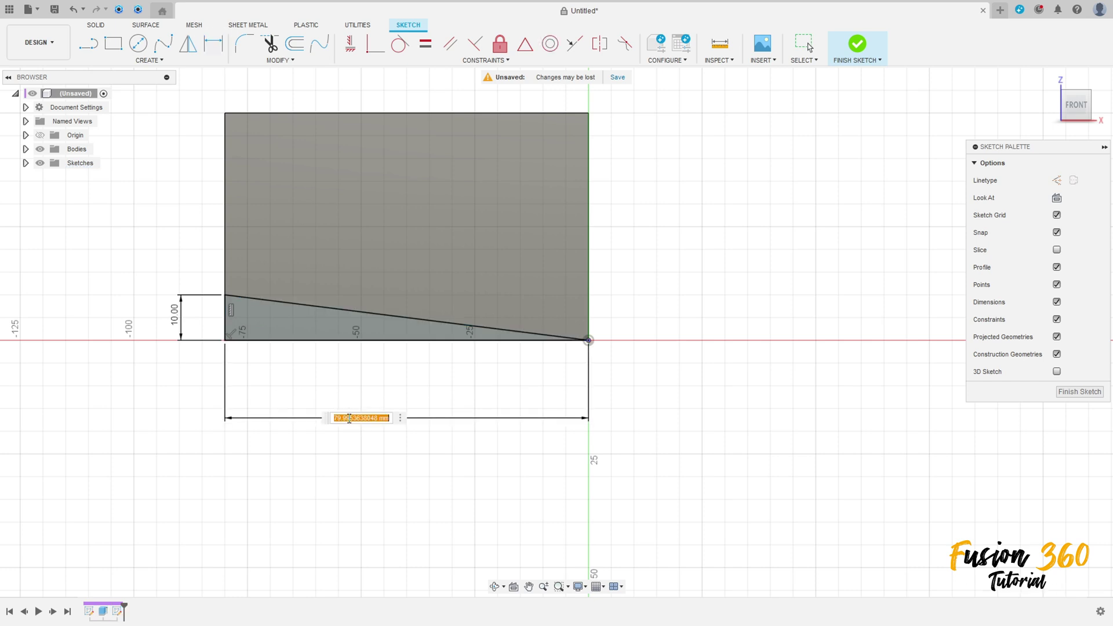
text(80)
key(Return)
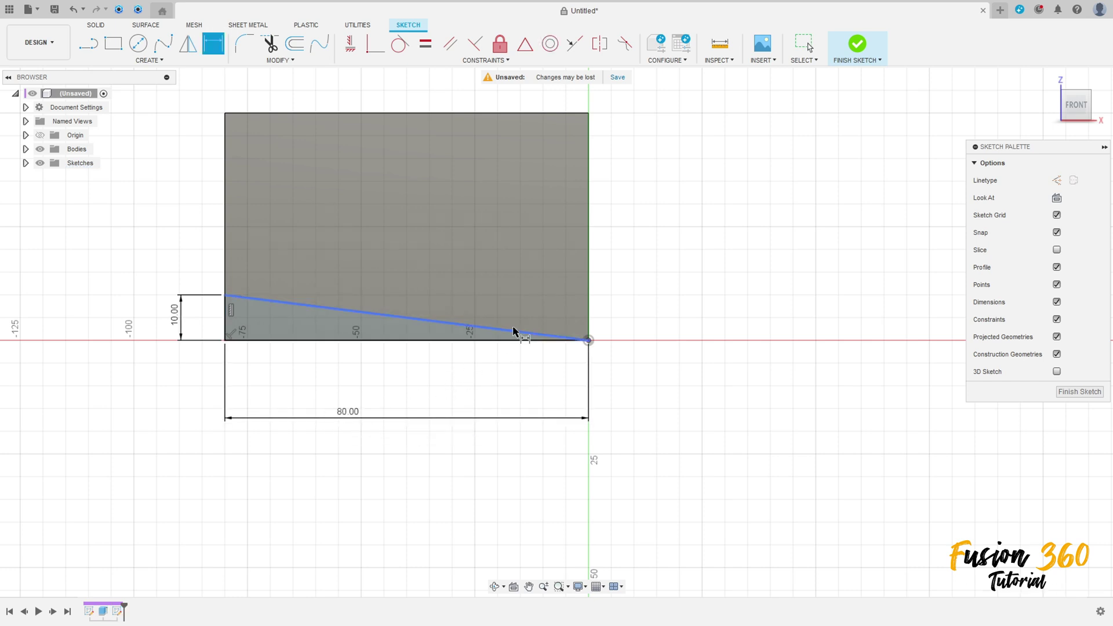
click(857, 45)
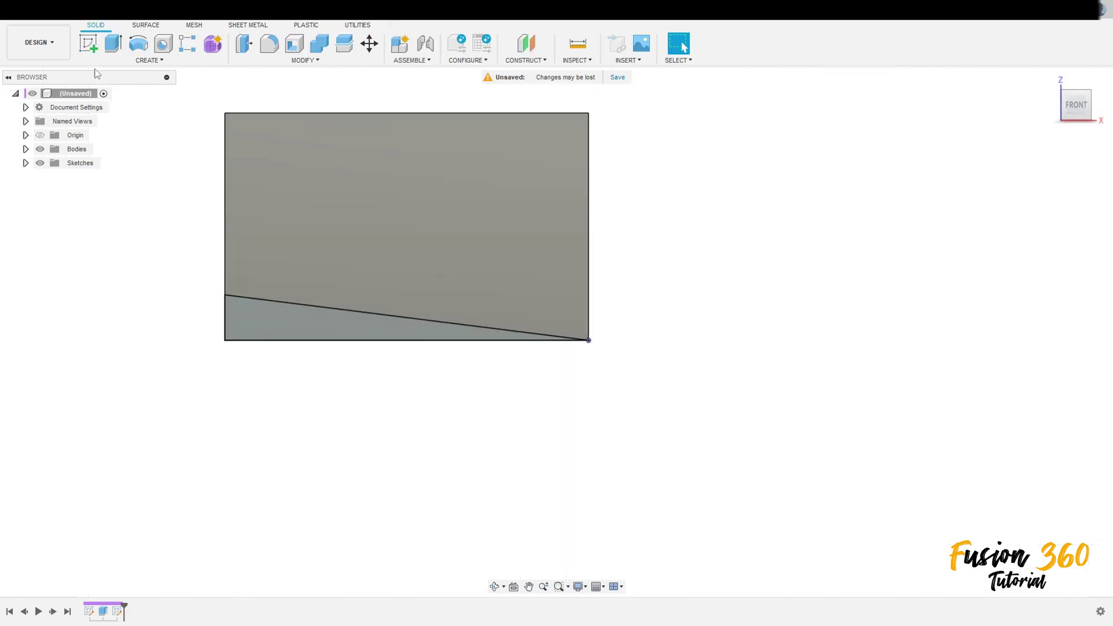
Extrude the triangular profile as a cut through the whole body with extent type All.
click(113, 45)
click(298, 320)
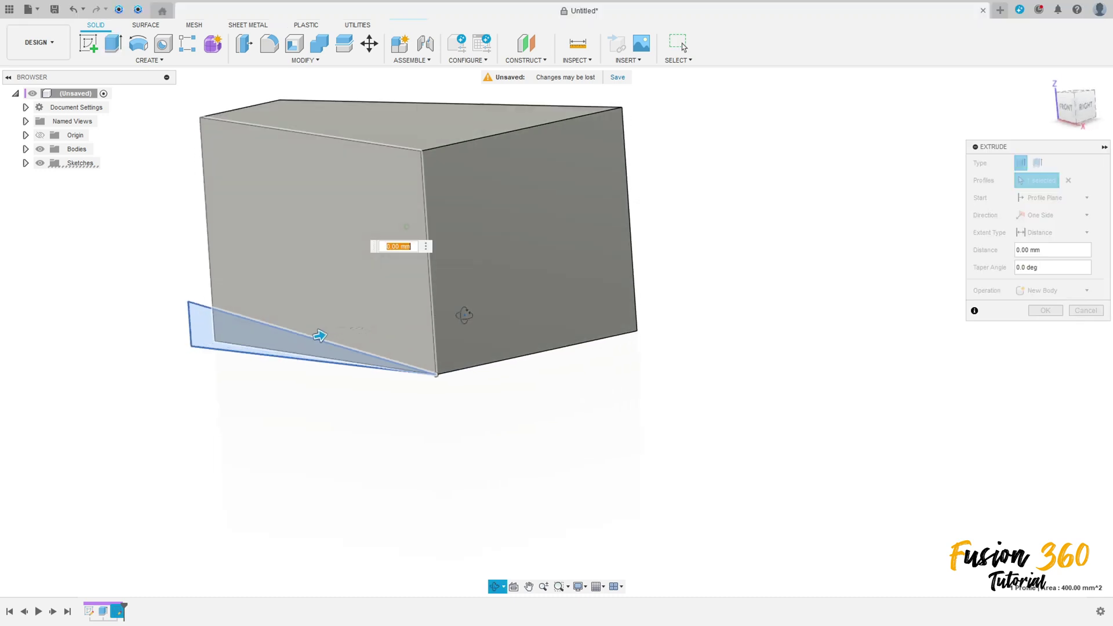
click(1047, 235)
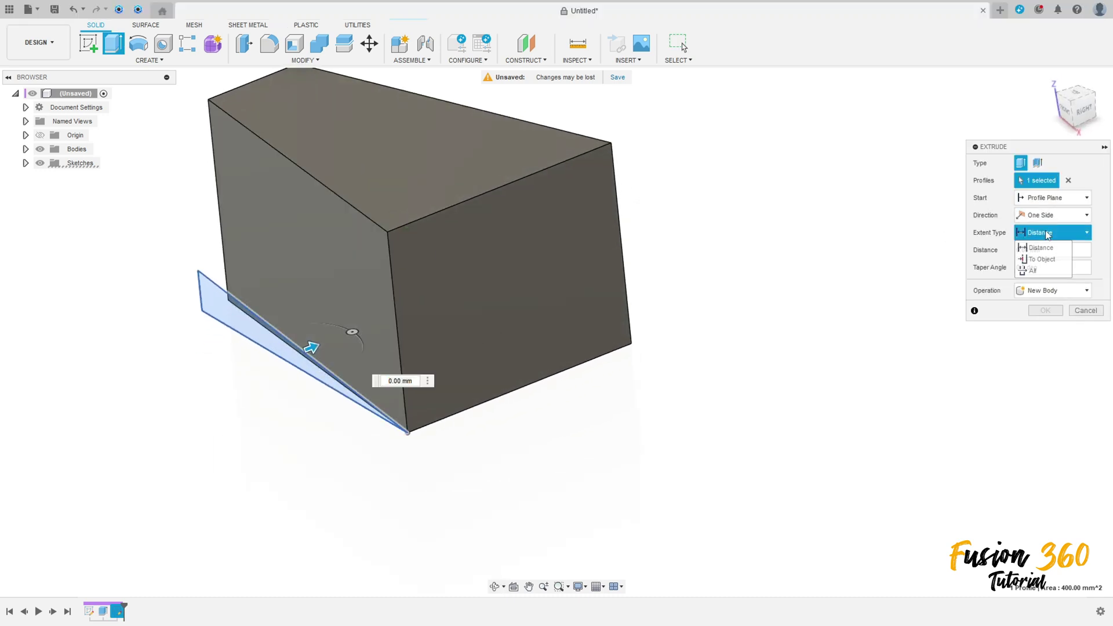
click(1037, 269)
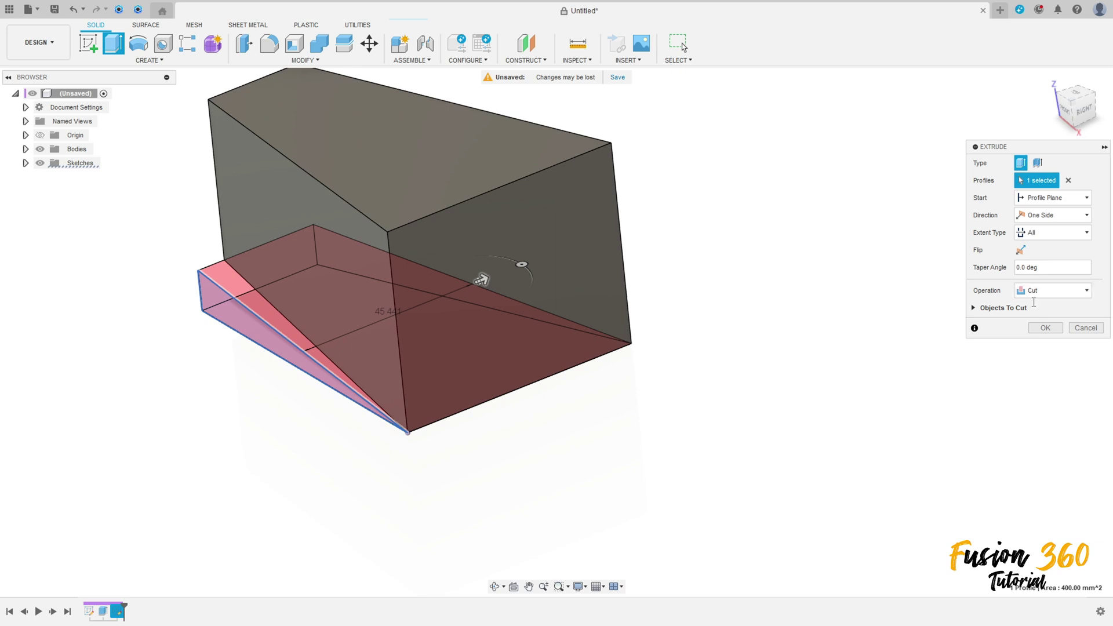
click(1042, 328)
Start a new sketch on the front origin plane with 3D Sketch enabled.
shift+middle_drag(350, 290, 406, 264)
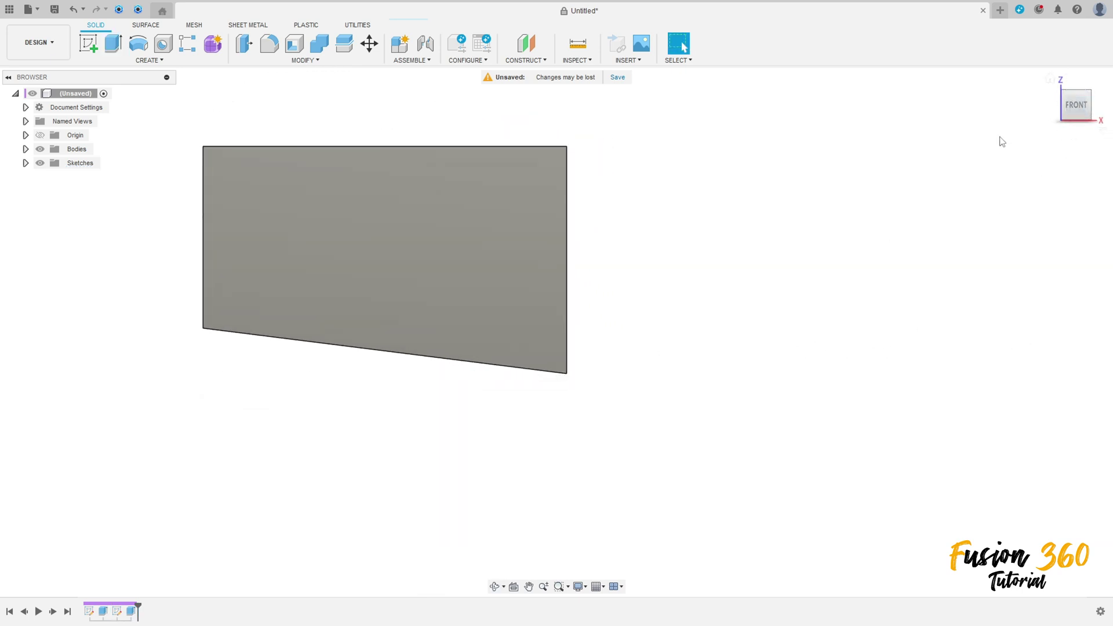
click(1050, 81)
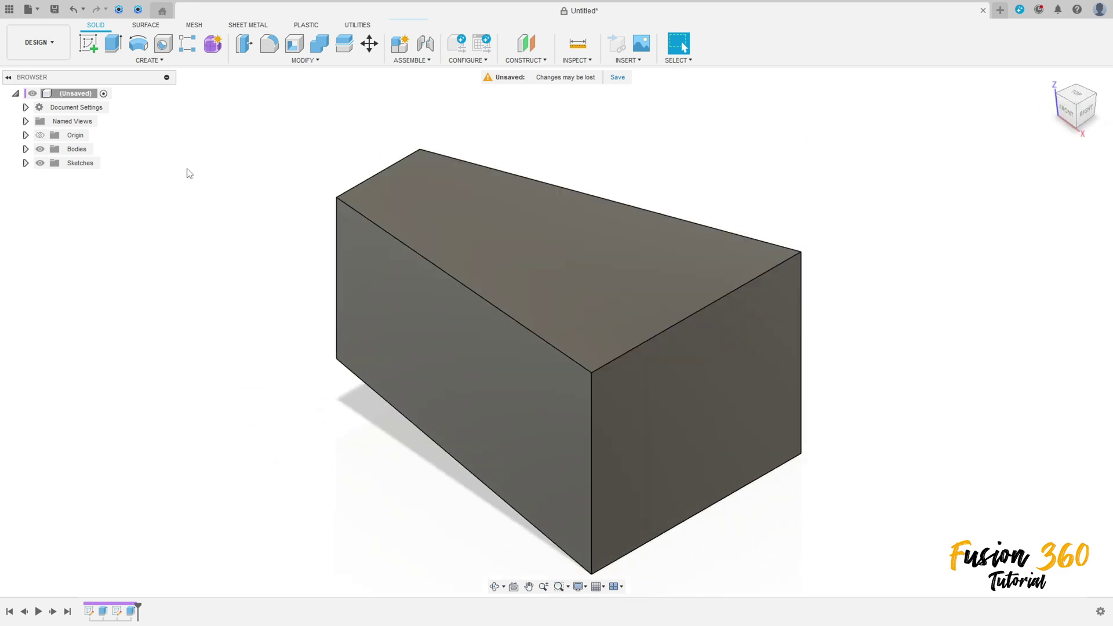
click(91, 46)
scroll(594, 444, up, 5)
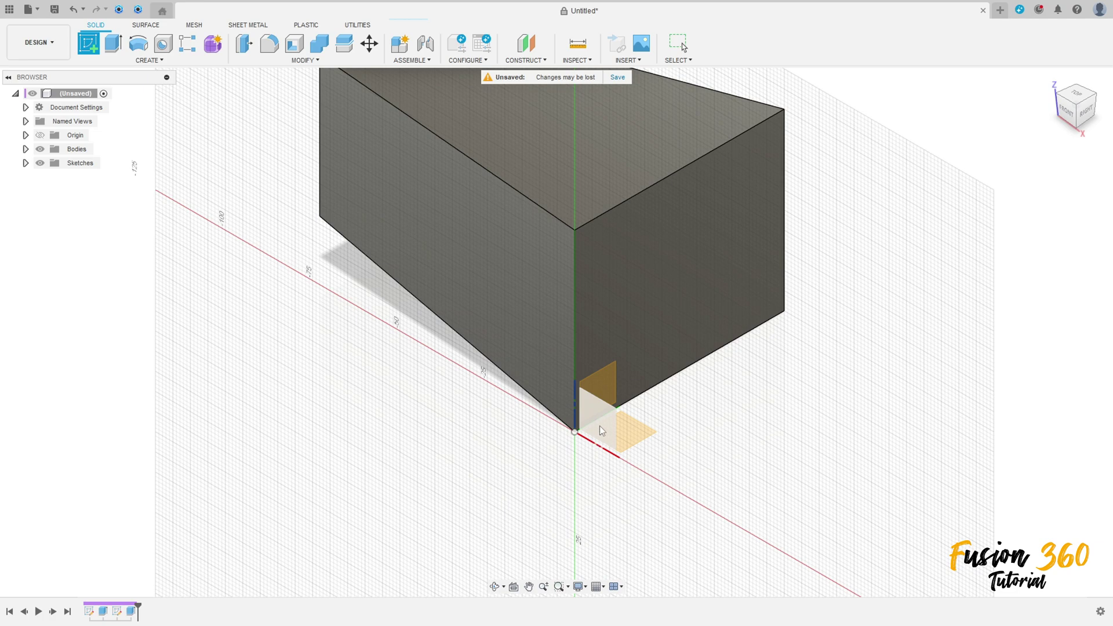
click(599, 426)
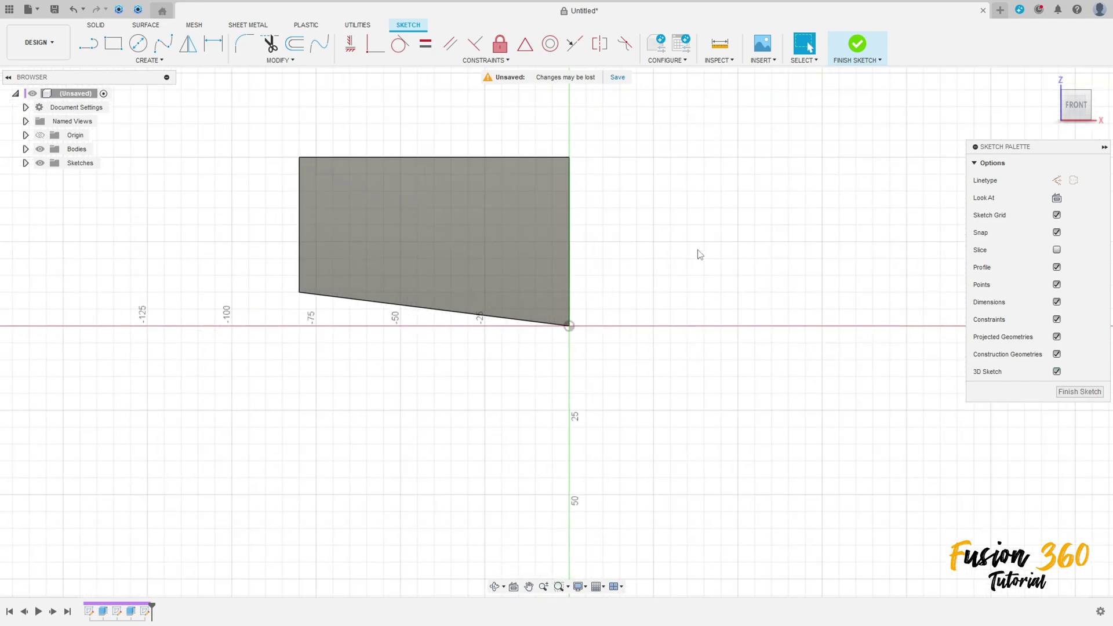
Draw a 50 mm line along the block's front top edge, starting at the corner of the narrow end.
shift+middle_drag(698, 251, 421, 231)
key(l)
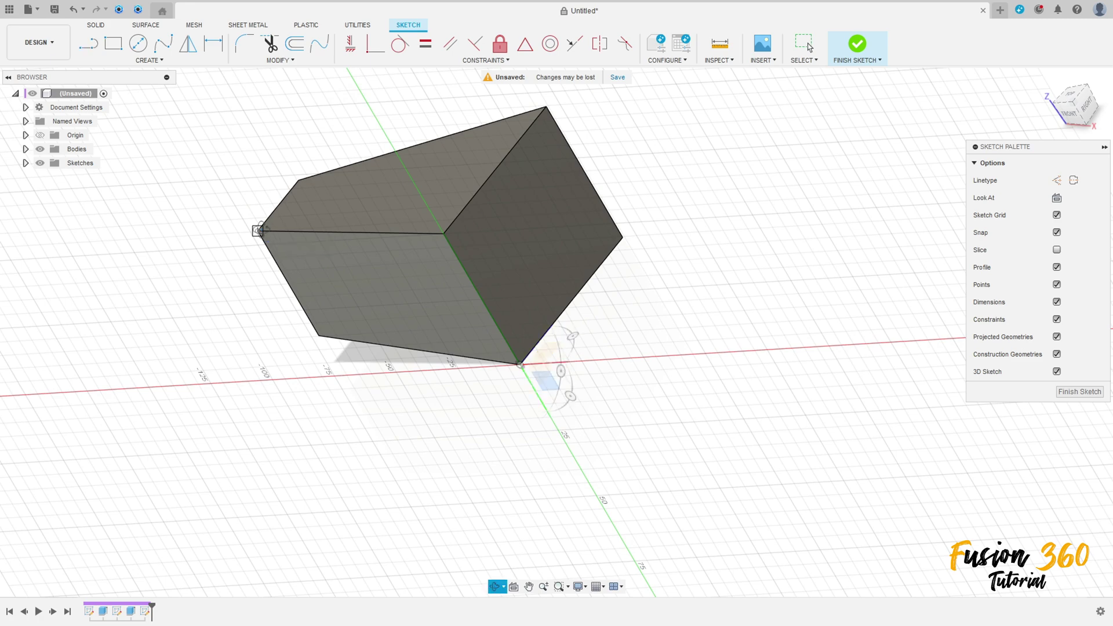
shift+middle_drag(260, 231, 271, 224)
click(269, 227)
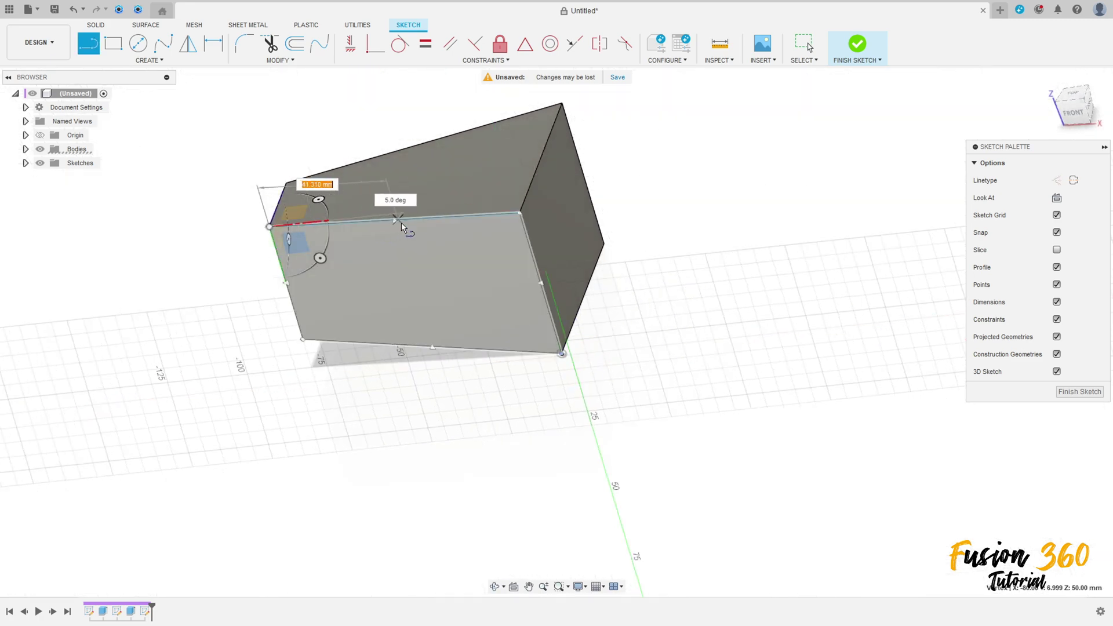
text(50)
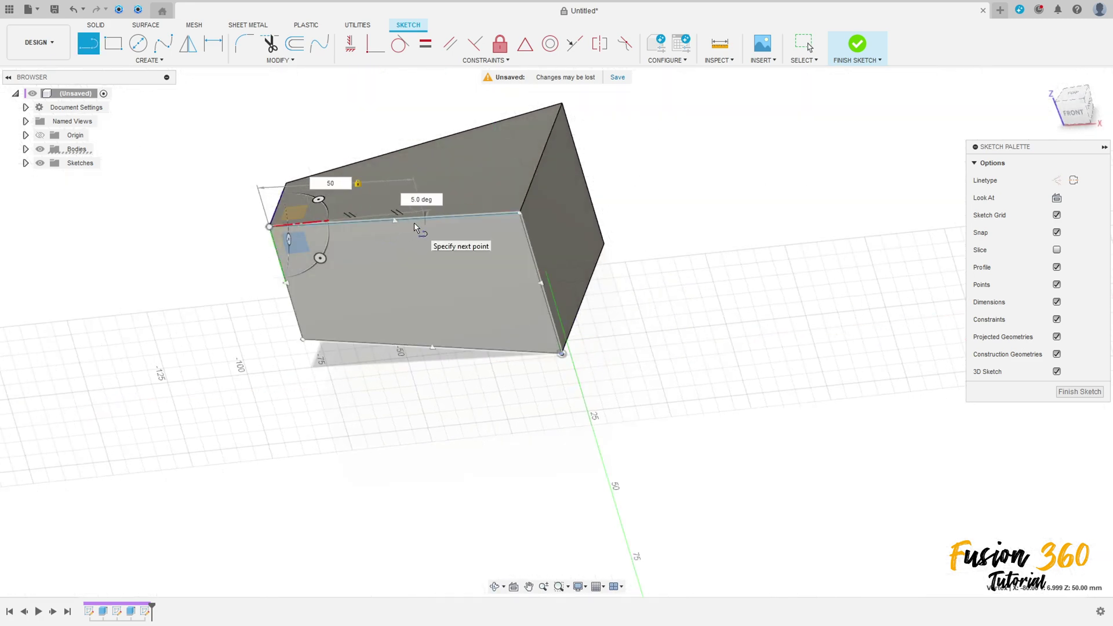
key(Return)
scroll(376, 200, up, 3)
key(Escape)
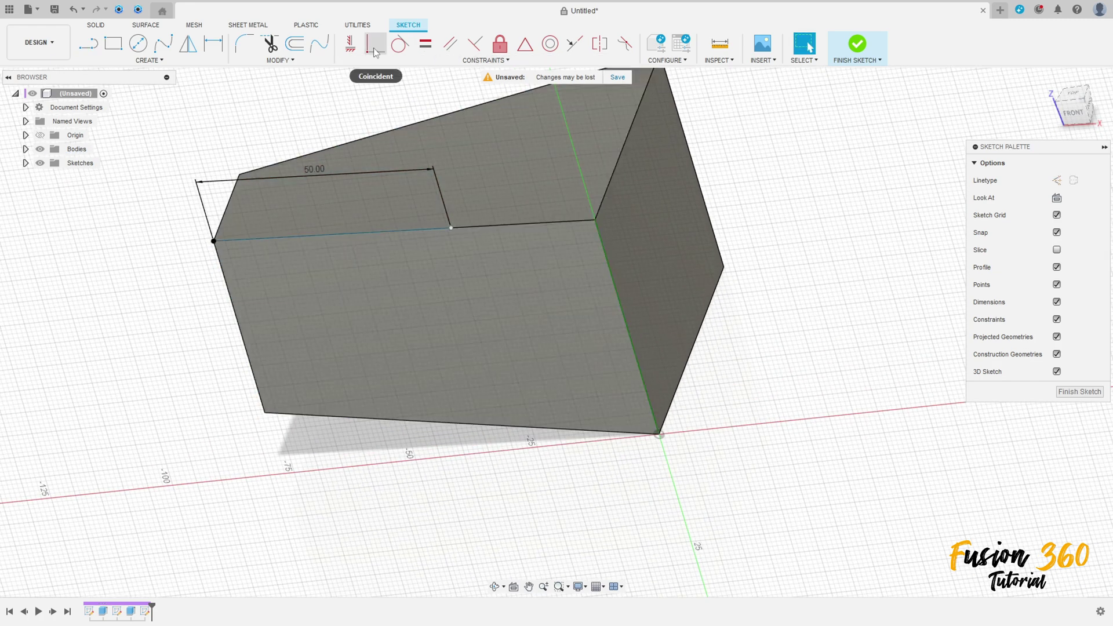
Make the free endpoint of the 50 mm line coincident with the block's front top edge.
click(375, 43)
click(452, 228)
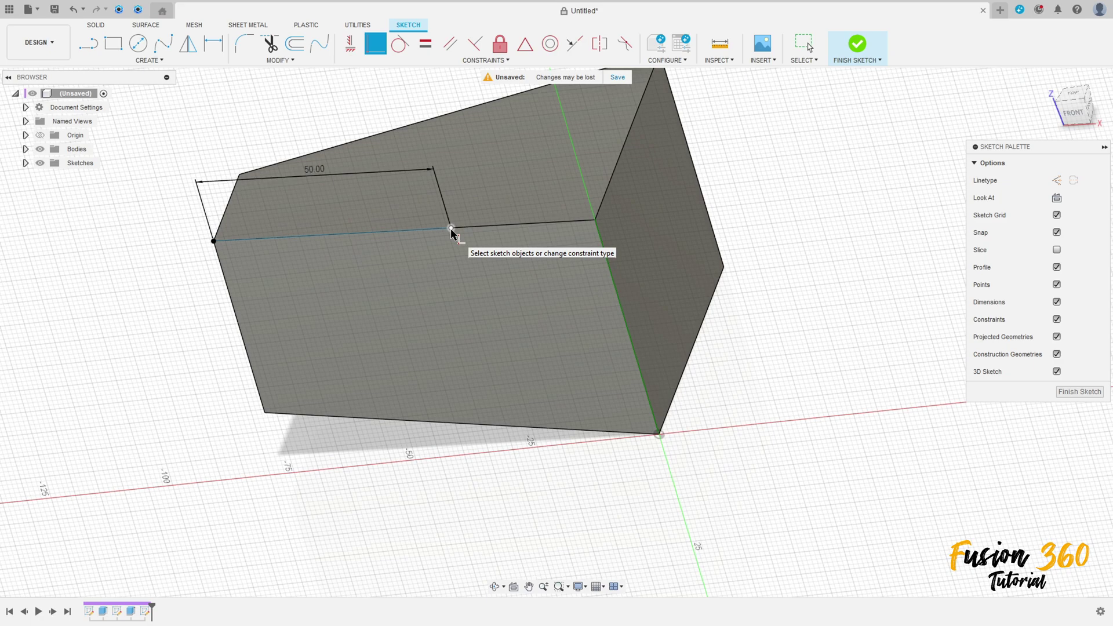
click(491, 232)
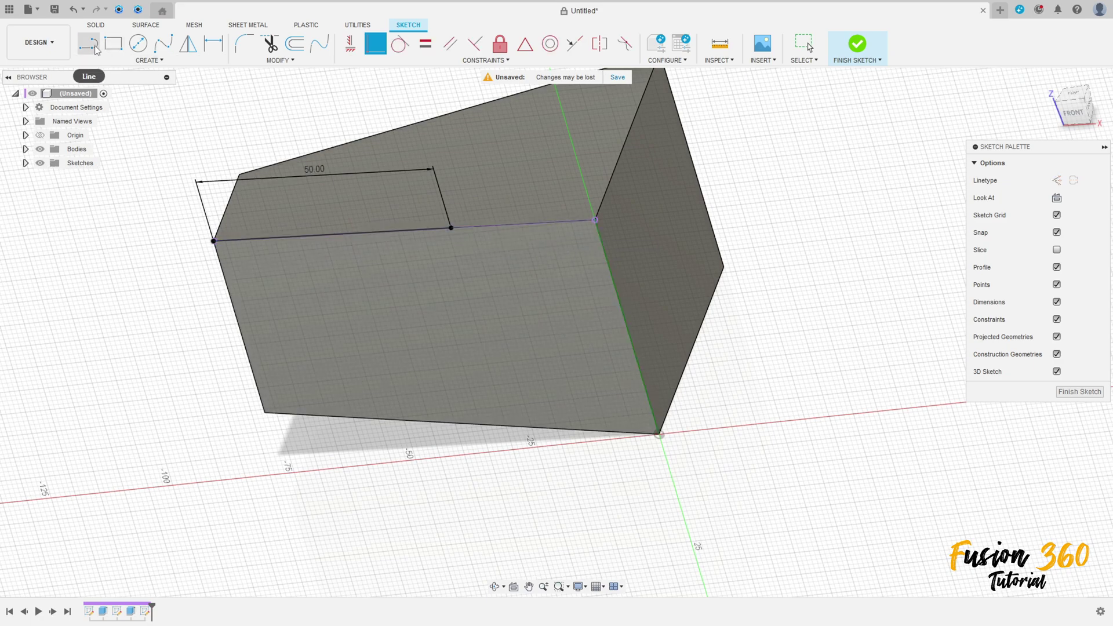
Draw a 50 mm line along the rear top edge from the narrow end's corner and make its endpoint coincident with that edge.
click(88, 44)
shift+middle_drag(241, 177, 509, 224)
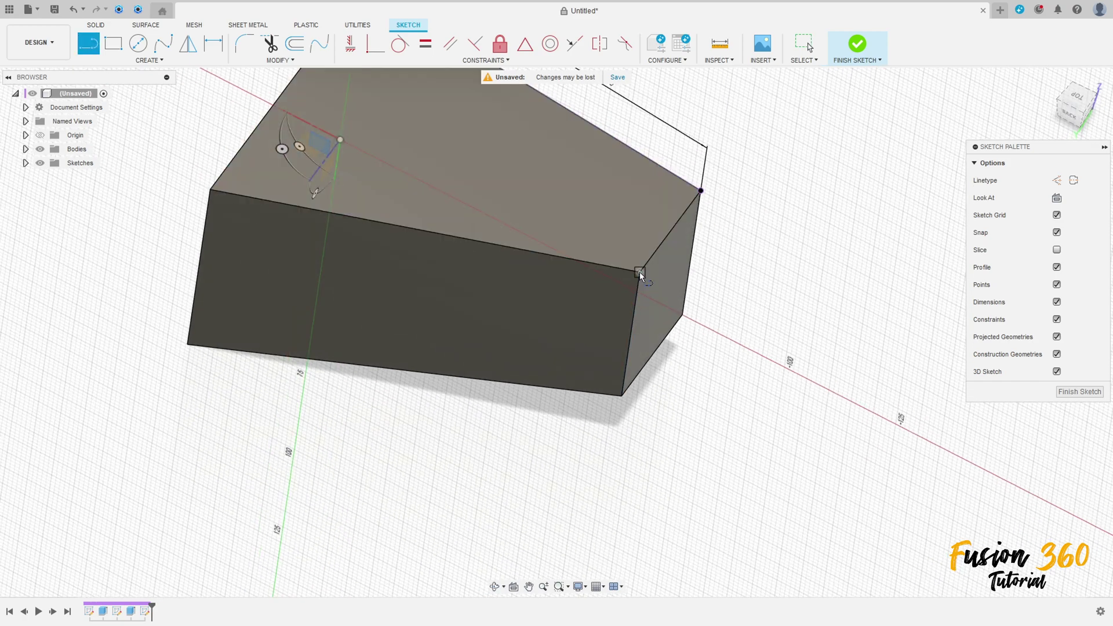
click(639, 273)
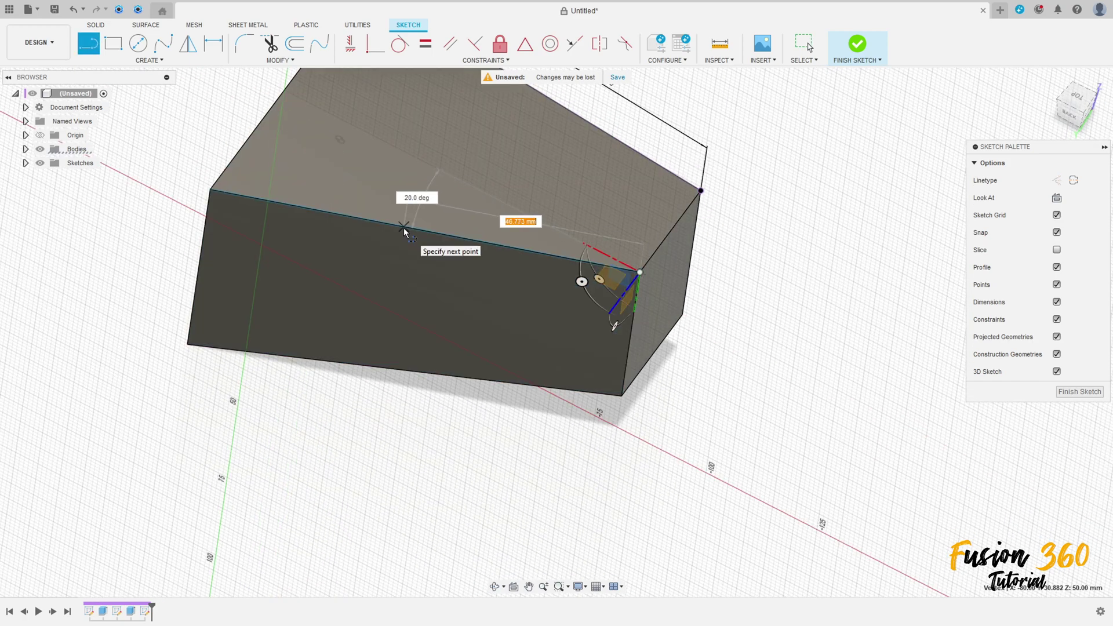
key(Return)
key(Escape)
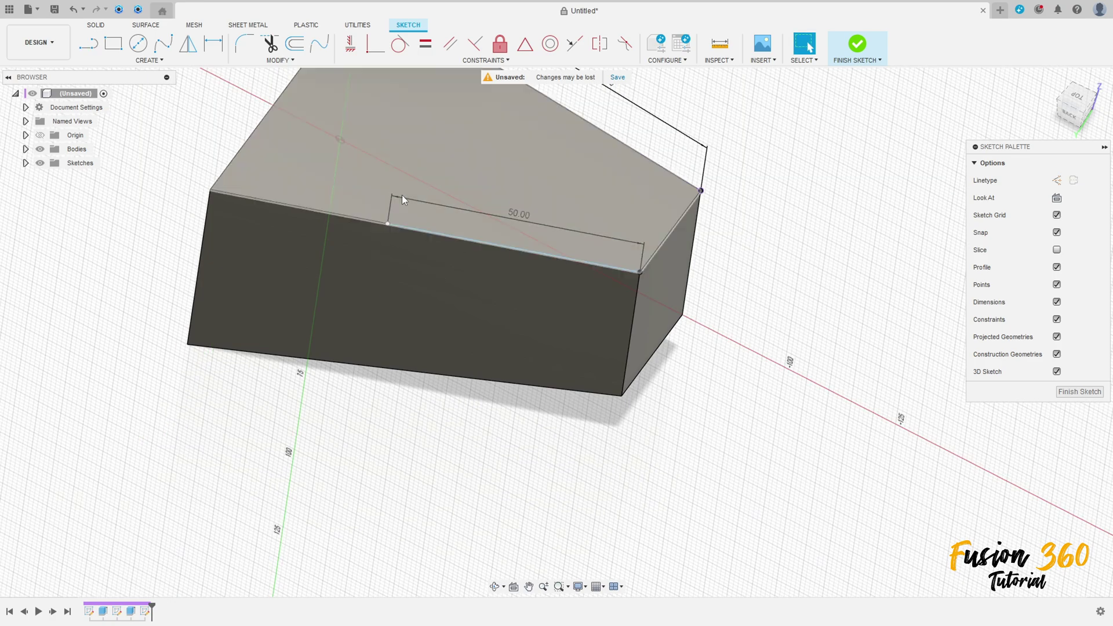
click(375, 43)
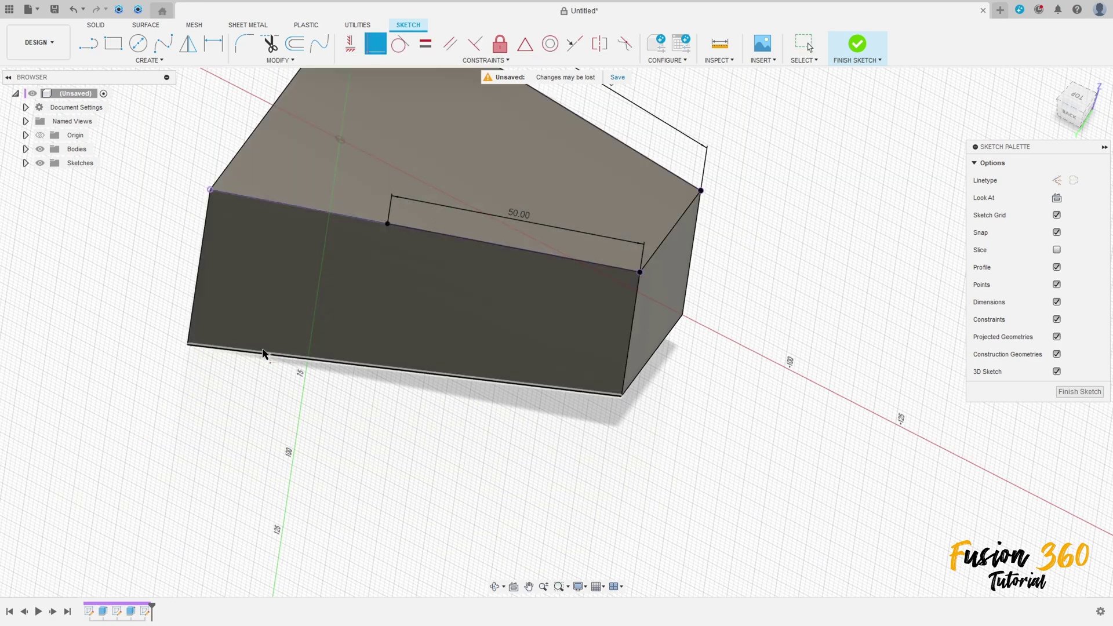
Draw a 20 mm line up the wide end's front vertical edge, starting at the bottom corner.
shift+middle_drag(280, 311, 477, 338)
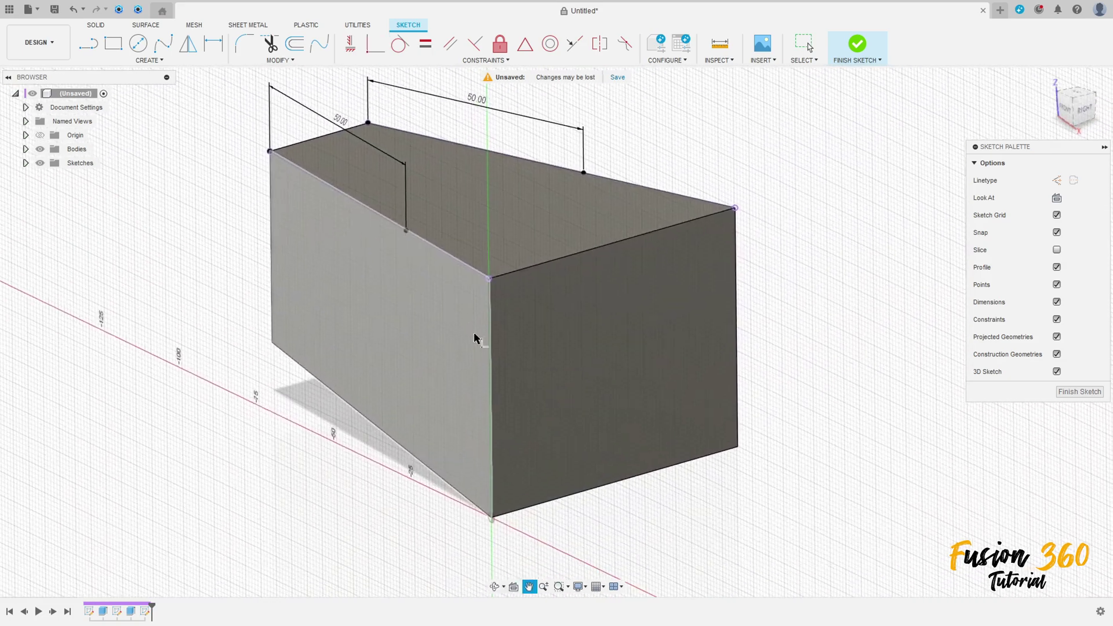
click(89, 44)
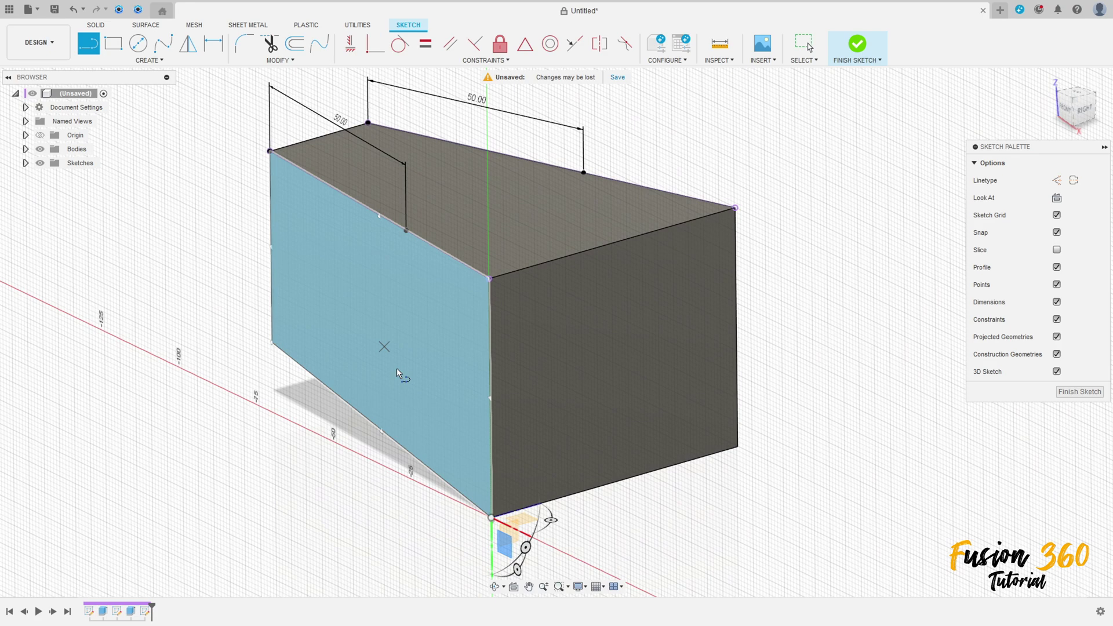
click(491, 517)
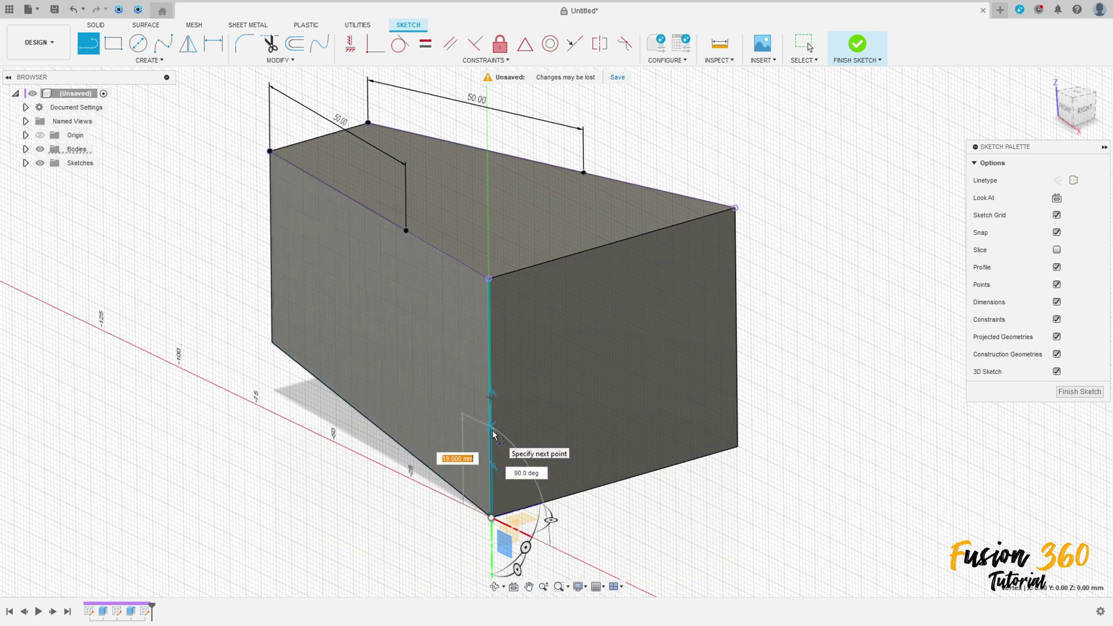
text(20)
key(Return)
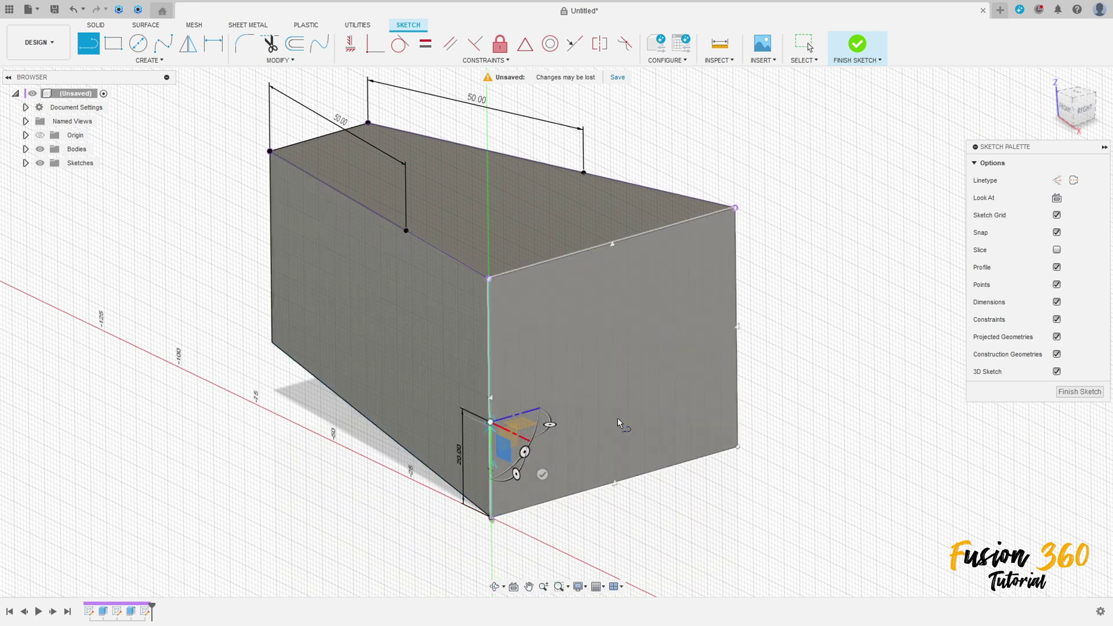
key(Escape)
Draw a 20 mm line up the wide end's rear vertical edge, starting at the bottom corner.
key(l)
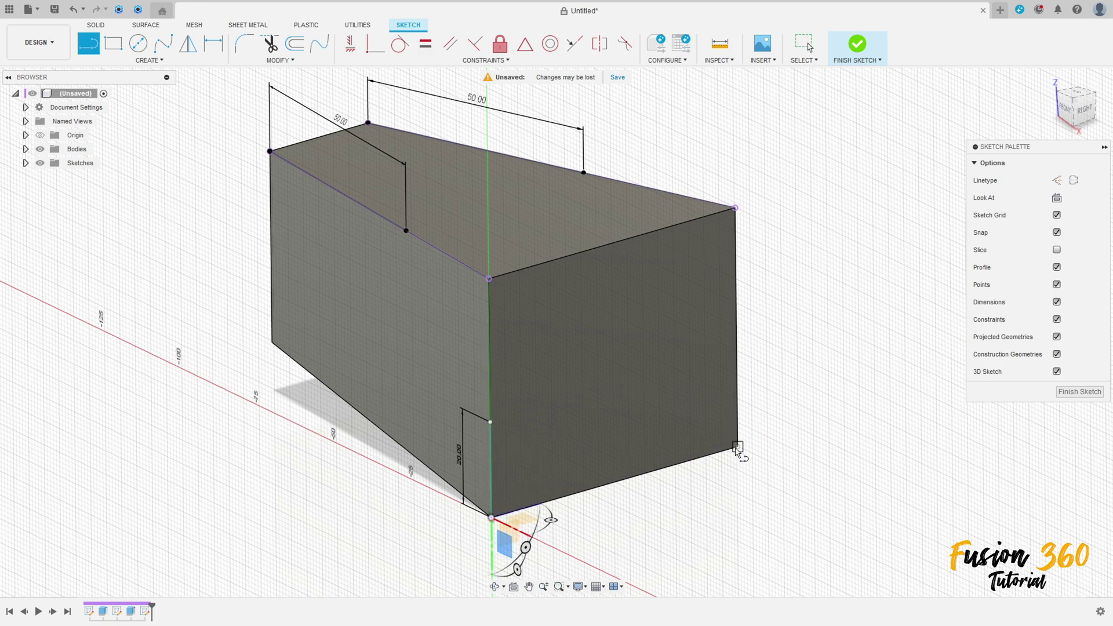
click(738, 446)
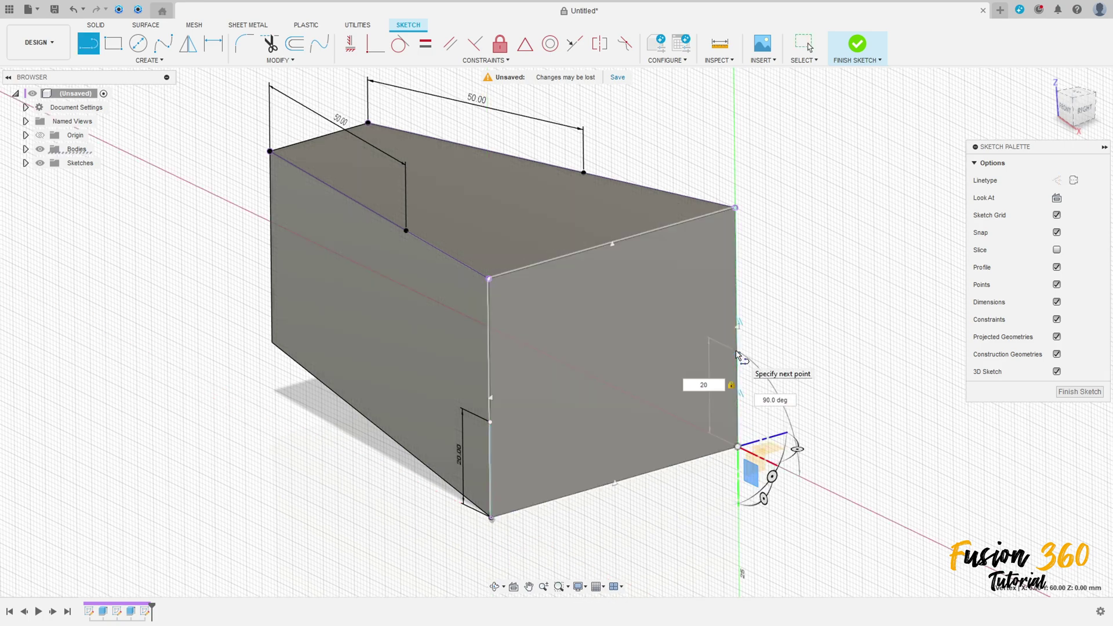
text(20)
key(Return)
key(Escape)
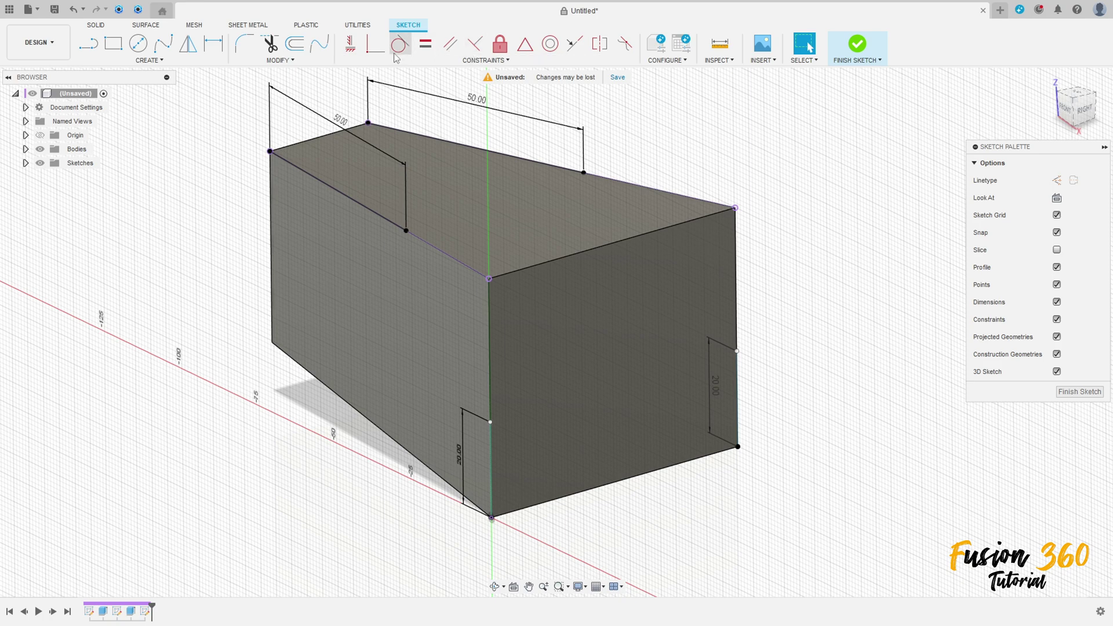
Make the upper endpoints of both 20 mm lines coincident with the block's vertical edges.
click(375, 45)
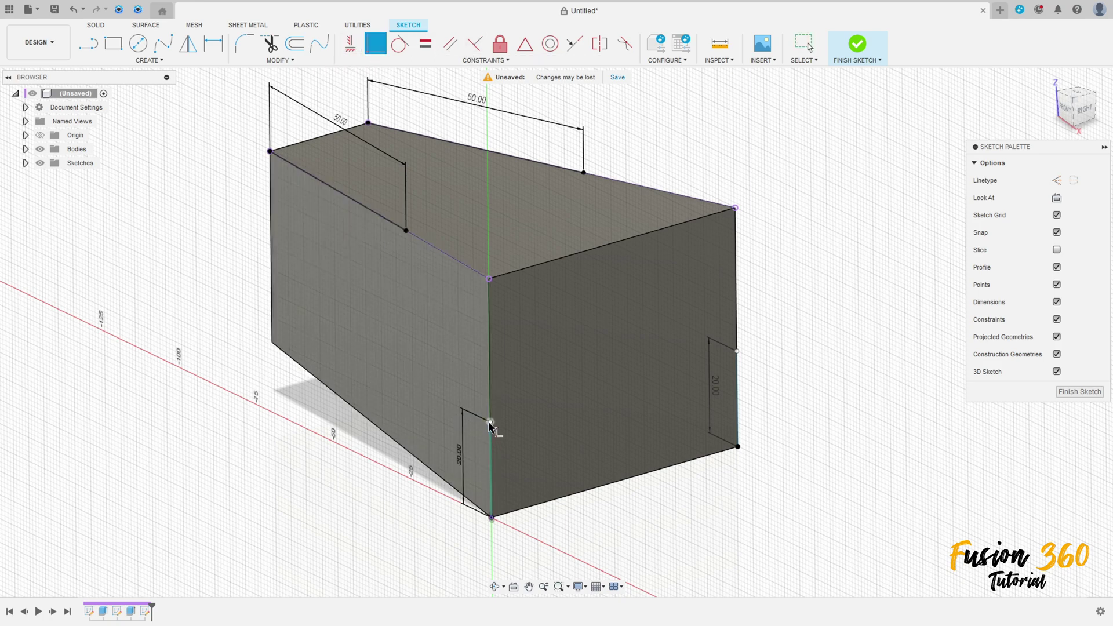
click(738, 351)
click(738, 331)
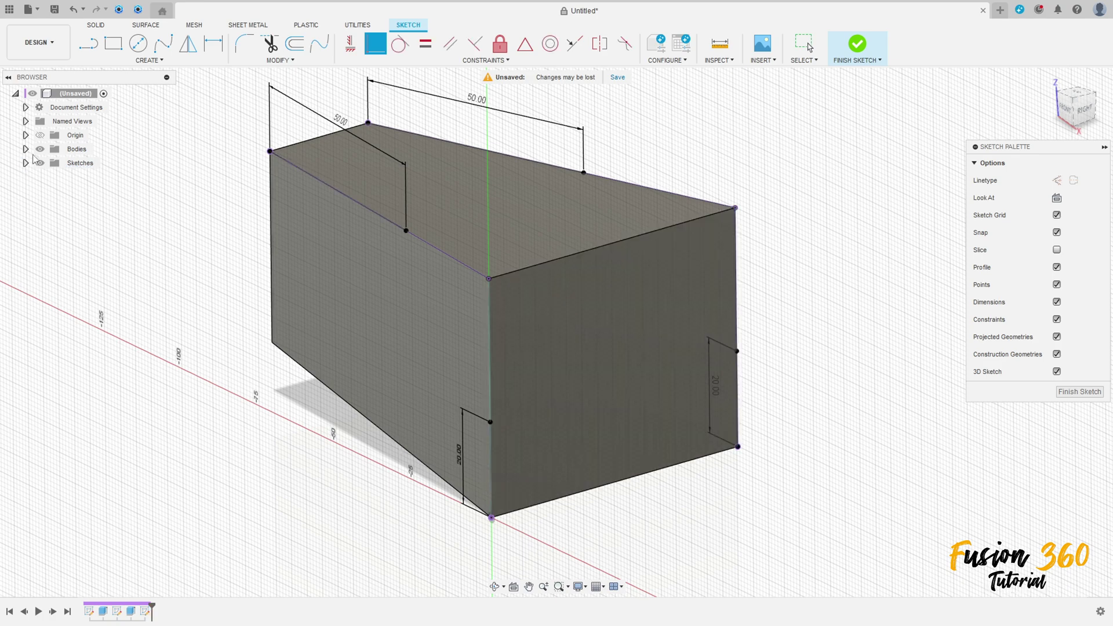
Hide the body to inspect the sketch lines, turn off the display of projected geometries, and show the body again.
click(40, 149)
mouse_move(258, 263)
shift+middle_down()
mouse_move(268, 251)
mouse_move(262, 264)
shift+middle_up()
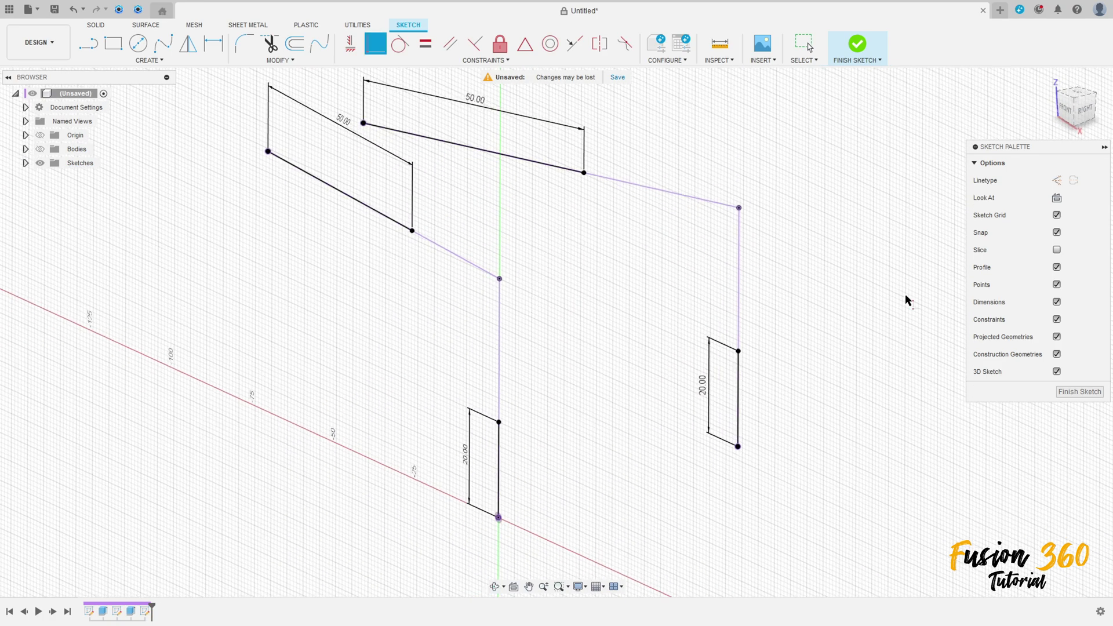
click(1057, 337)
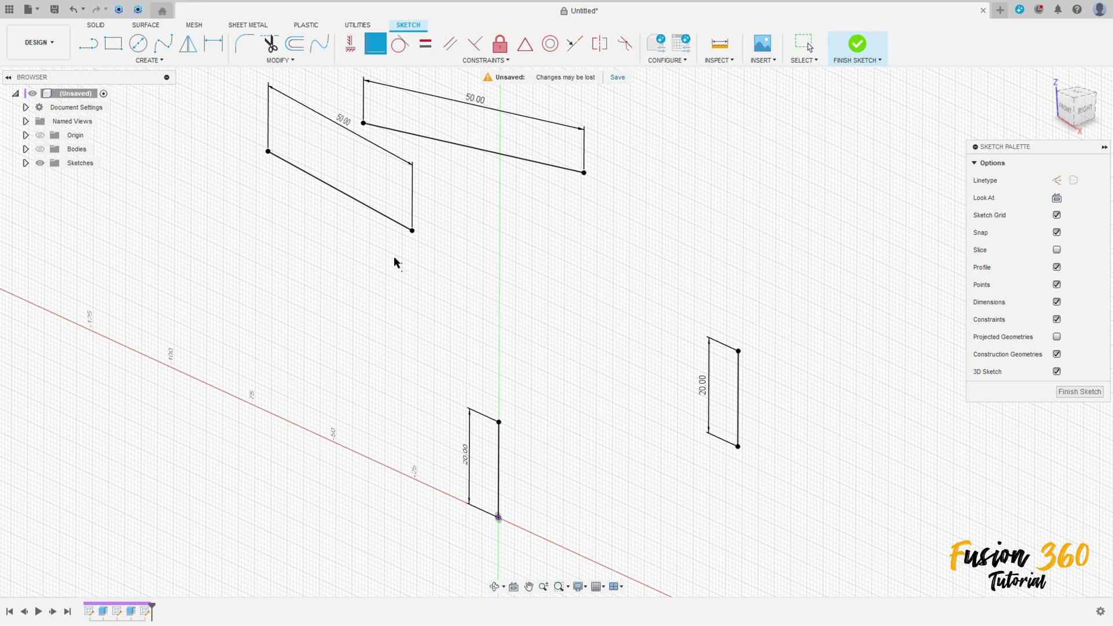
middle_drag(395, 258, 388, 288)
click(1048, 83)
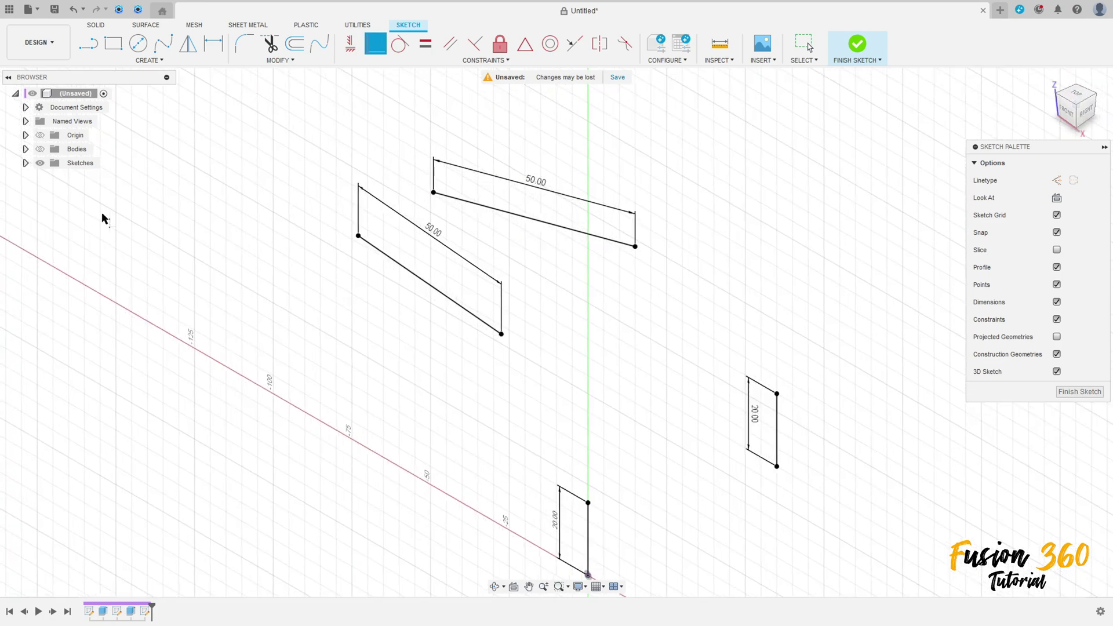
click(40, 149)
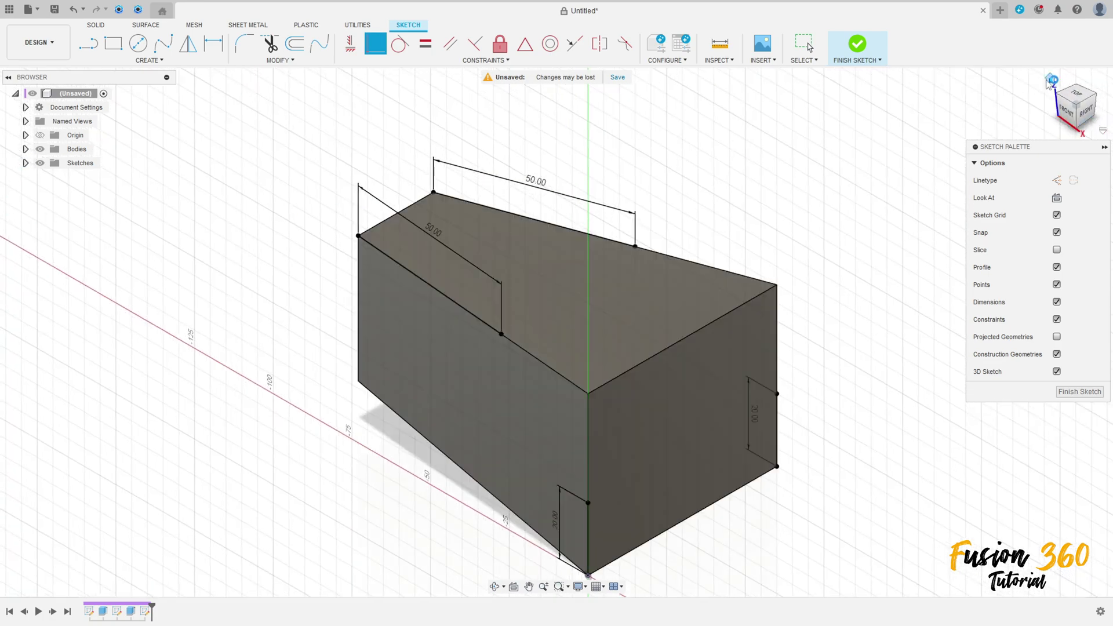
Place a sketch point in free space beyond the block's wide end.
shift+middle_drag(785, 319, 685, 280)
click(149, 60)
click(98, 170)
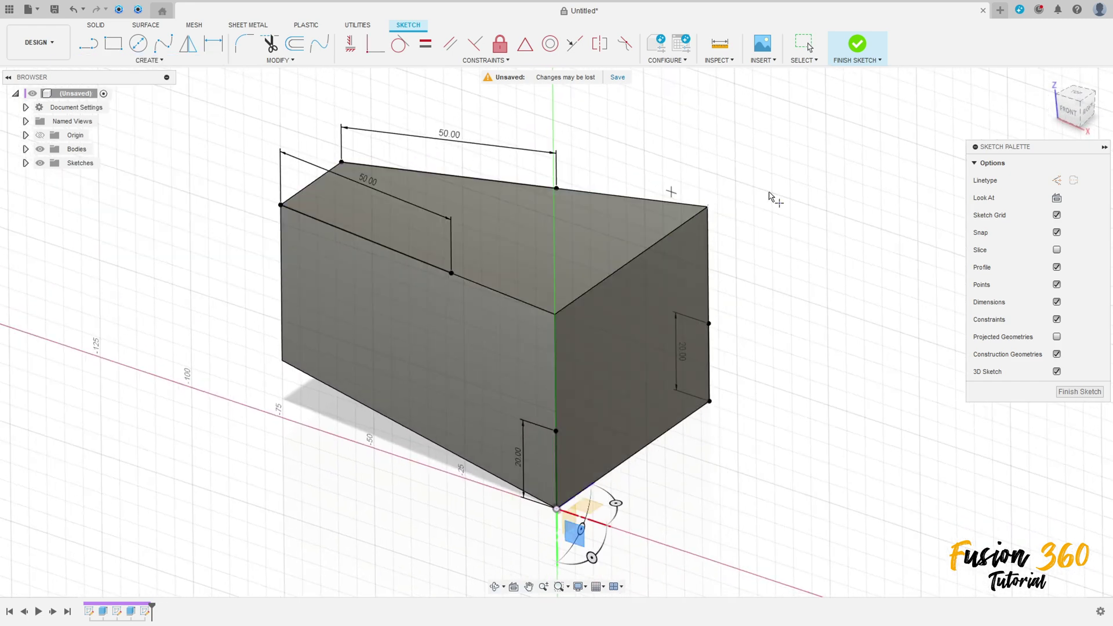
click(858, 172)
key(Escape)
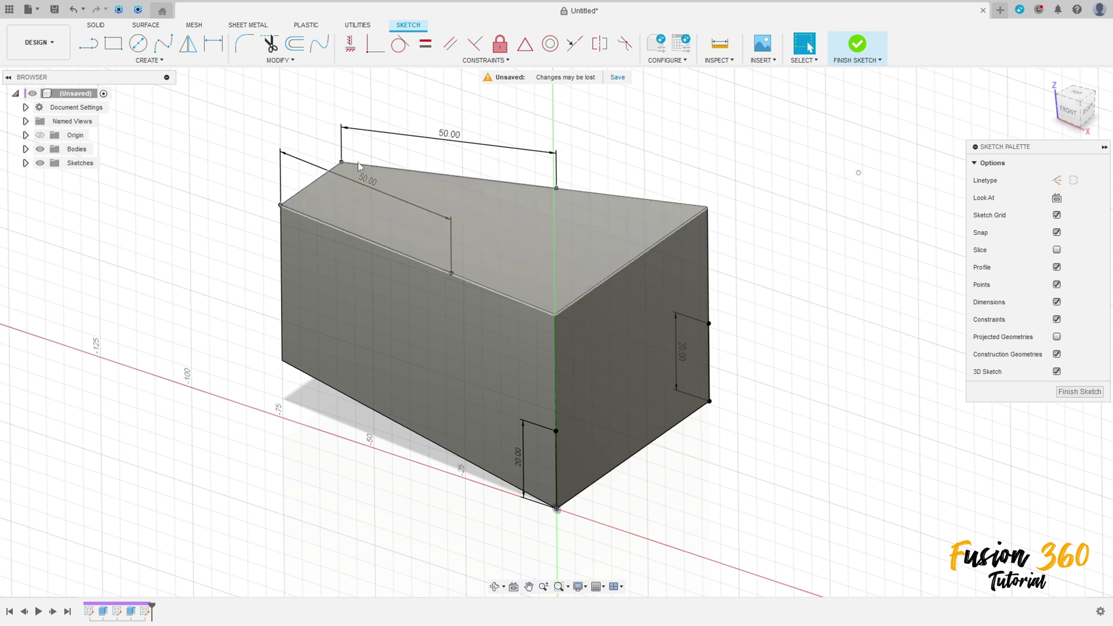
Draw construction lines joining the inner endpoints of both 50 mm top lines to the free sketch point.
click(89, 44)
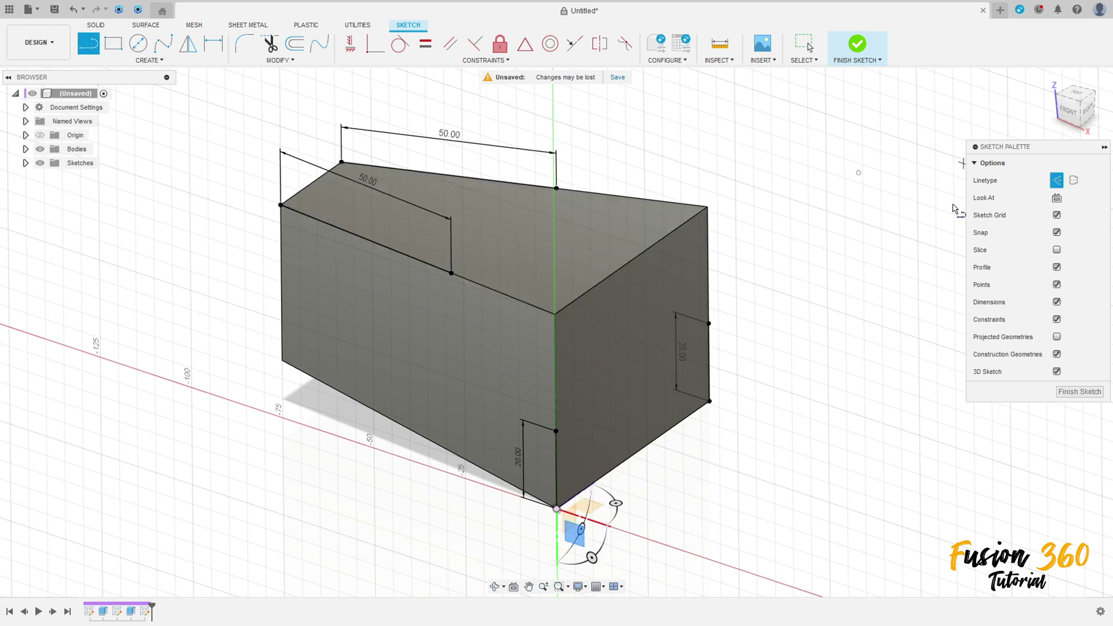
click(452, 271)
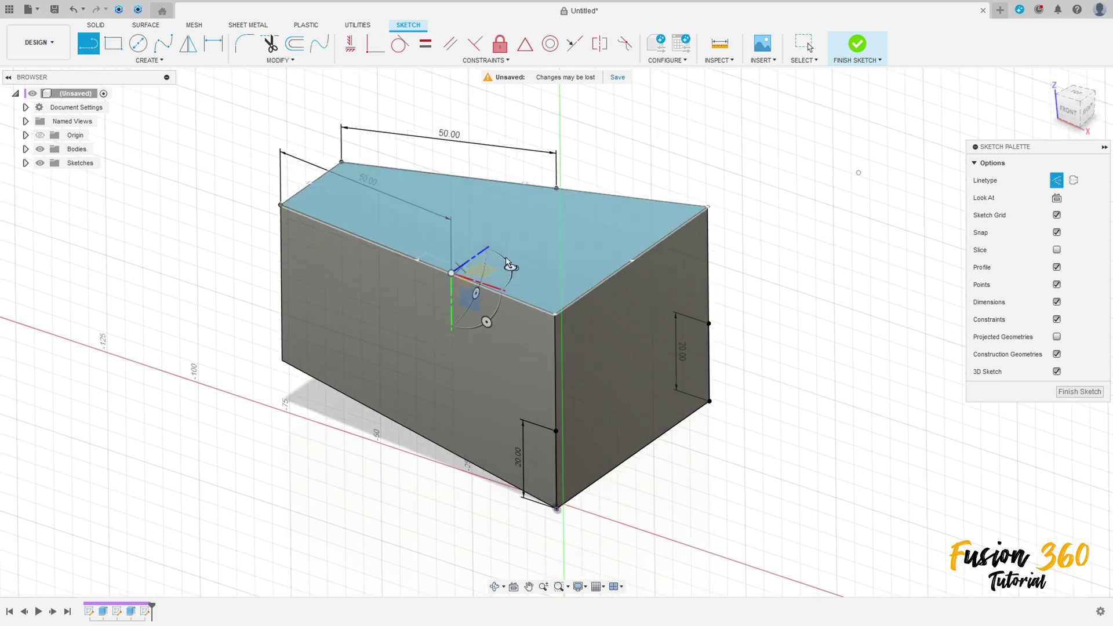
click(859, 173)
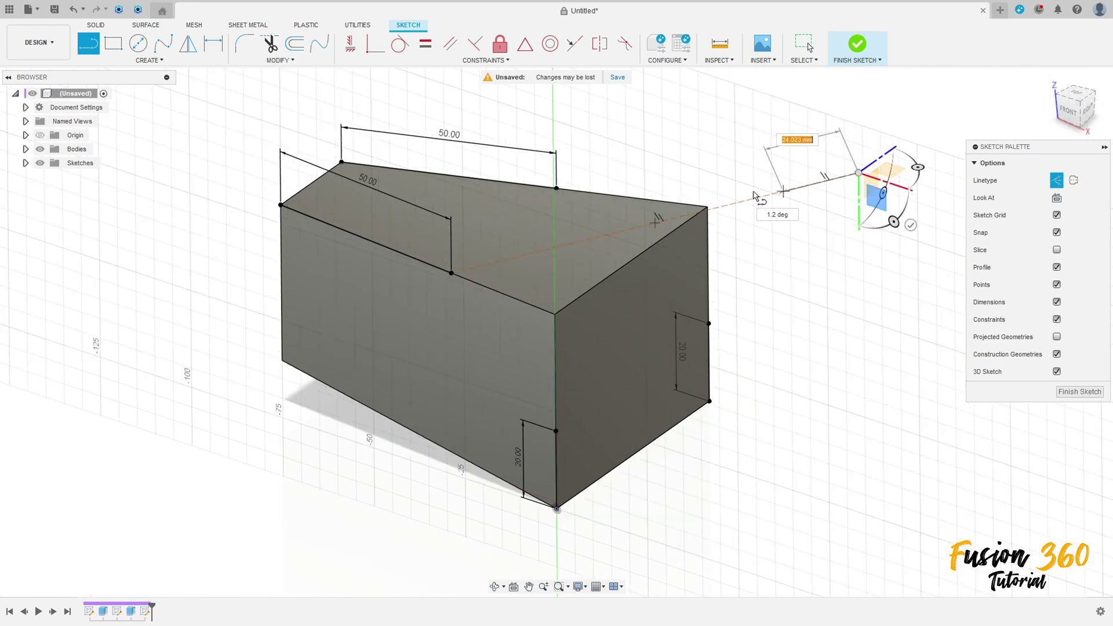
click(556, 187)
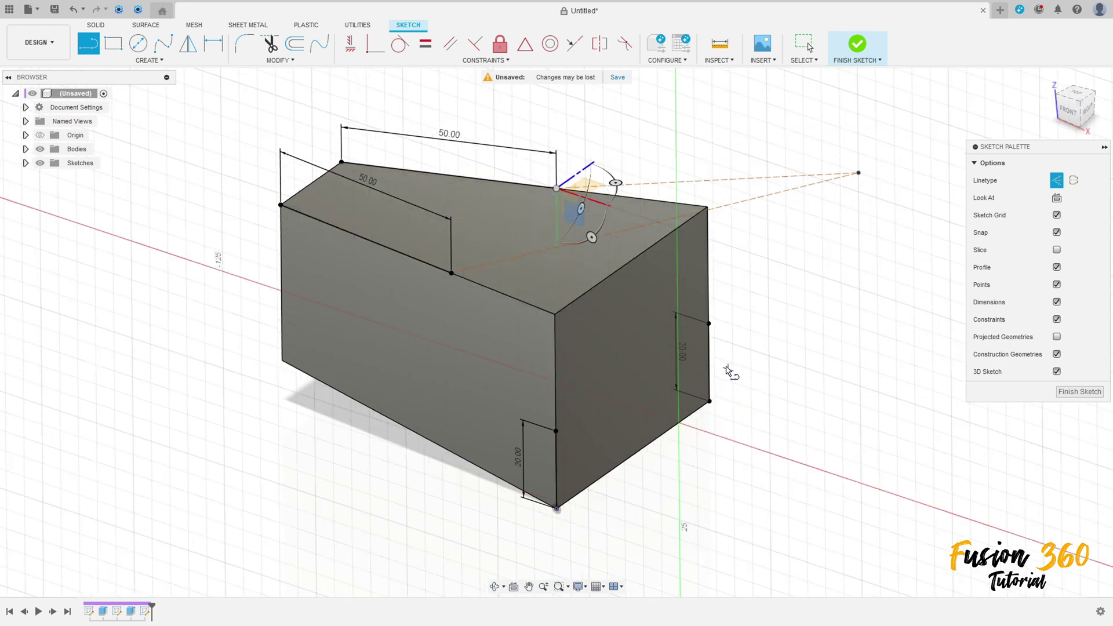
Draw construction lines joining the upper endpoints of both 20 mm vertical lines to the free sketch point.
click(710, 323)
click(859, 173)
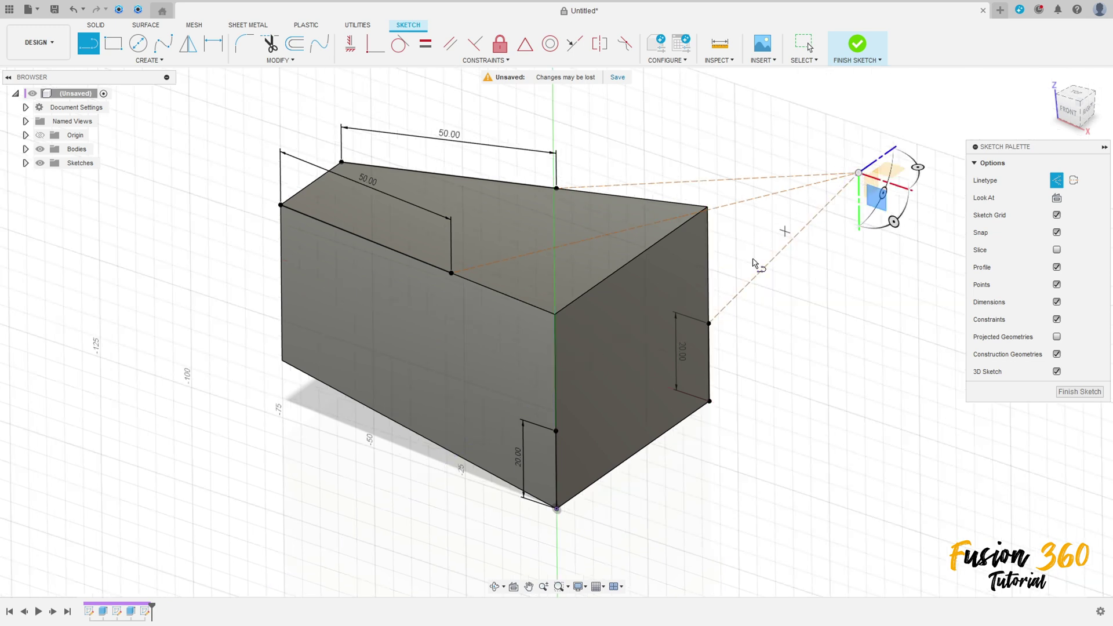
click(557, 431)
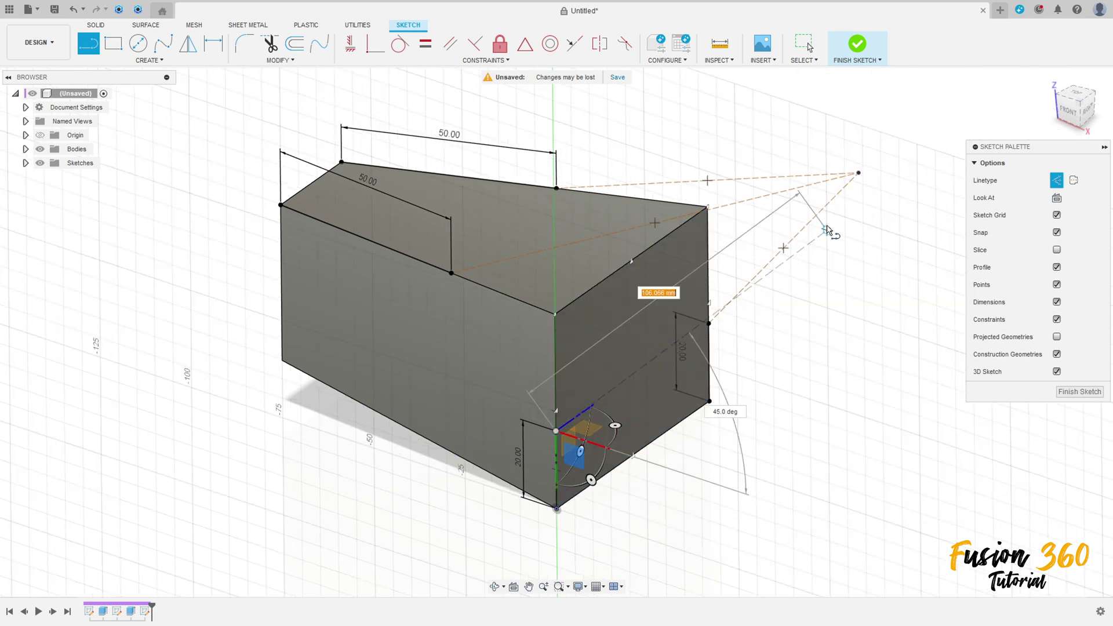
click(859, 172)
key(Escape)
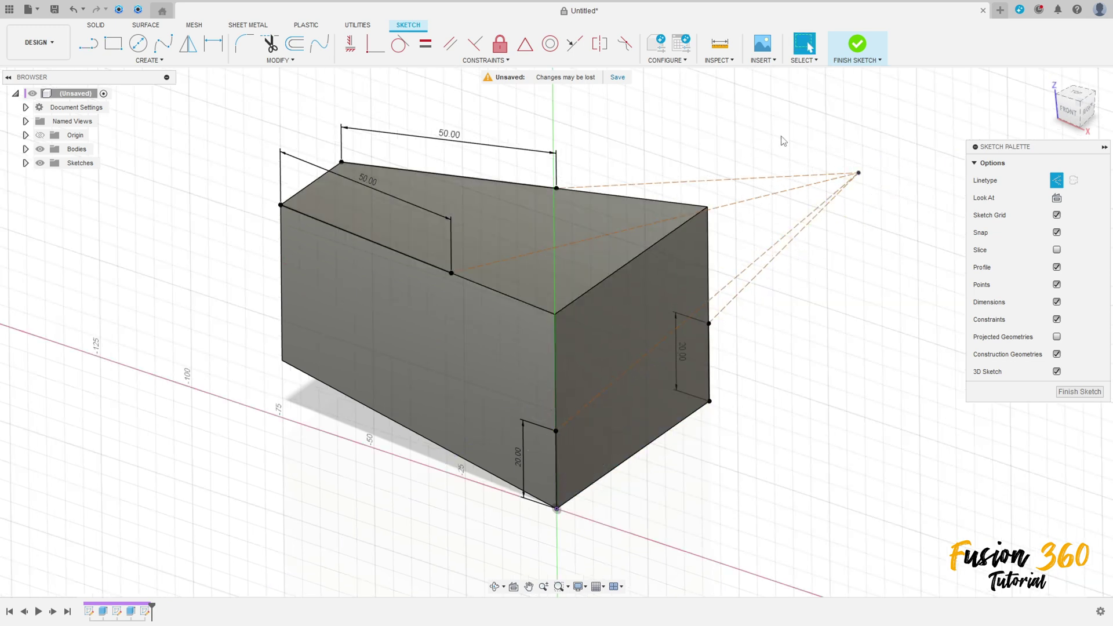
Constrain the four construction lines meeting at the free point to equal length and finish the sketch.
shift+middle_drag(789, 142, 731, 189)
middle_drag(817, 204, 713, 188)
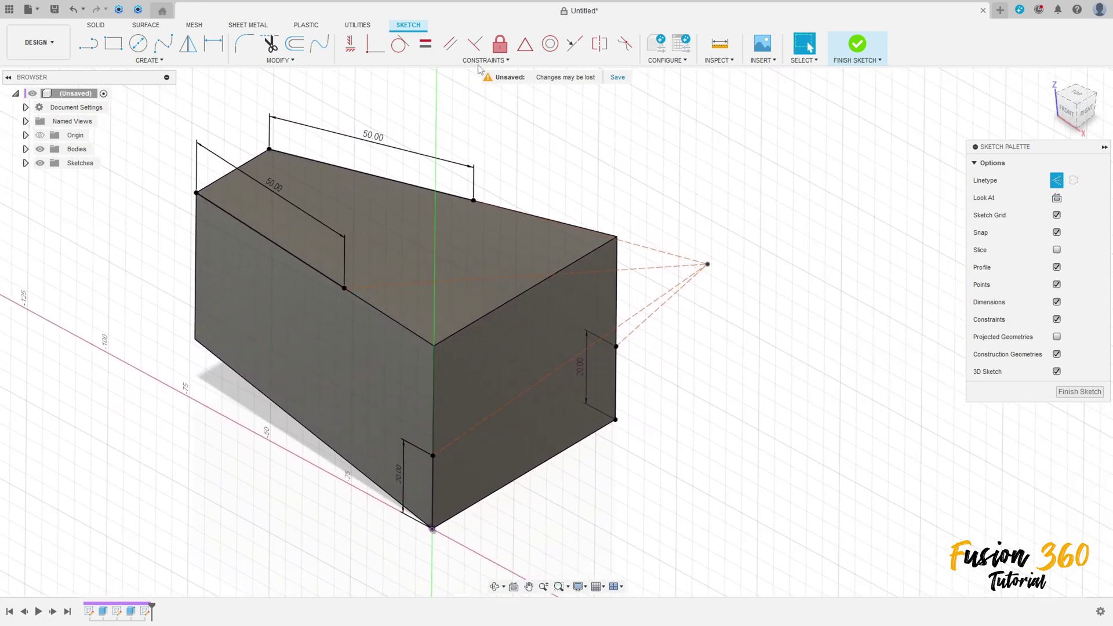
click(426, 43)
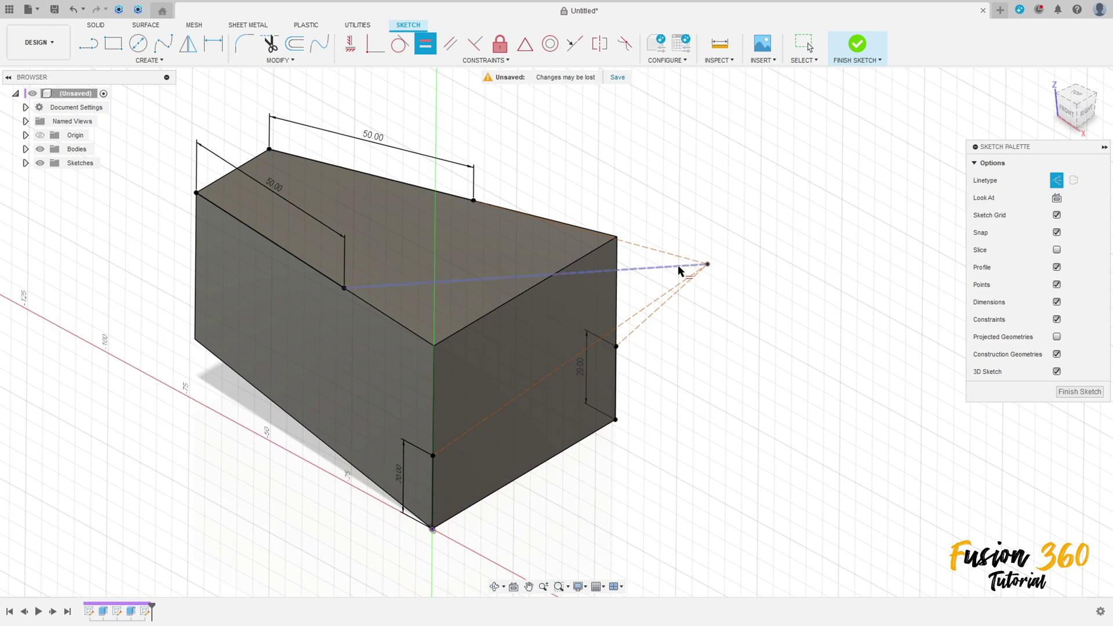
click(663, 267)
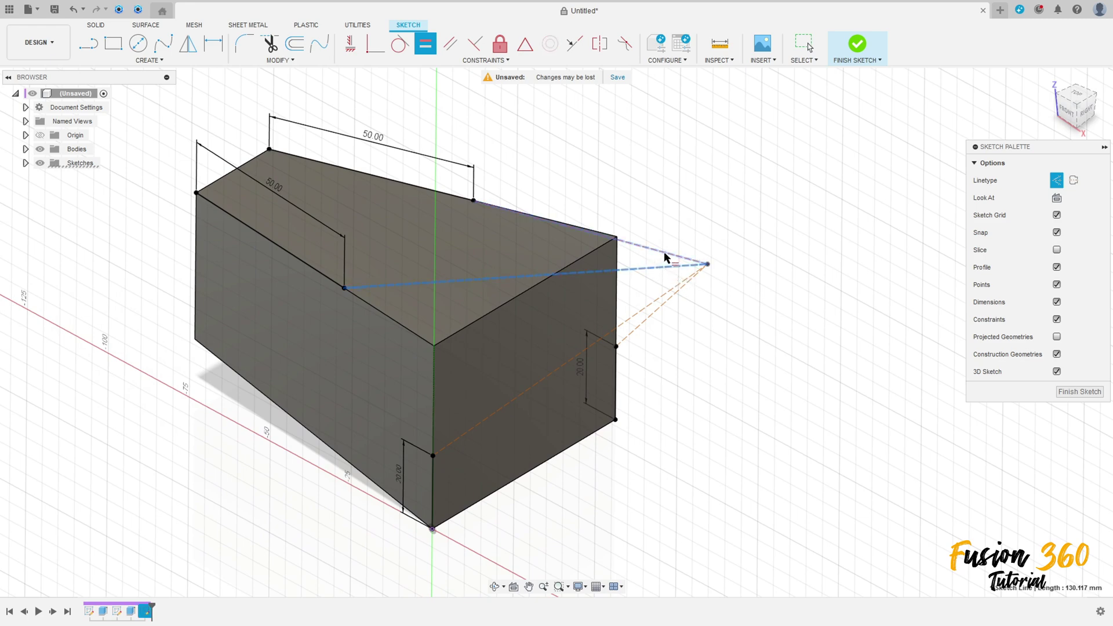
click(665, 255)
click(706, 225)
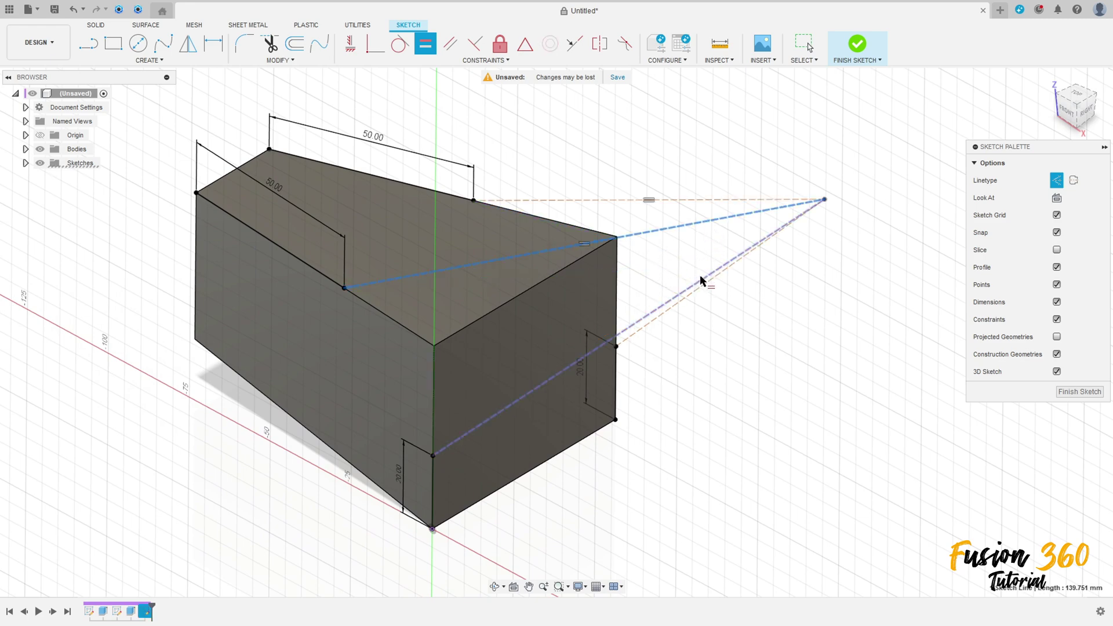
click(701, 277)
click(694, 229)
click(706, 244)
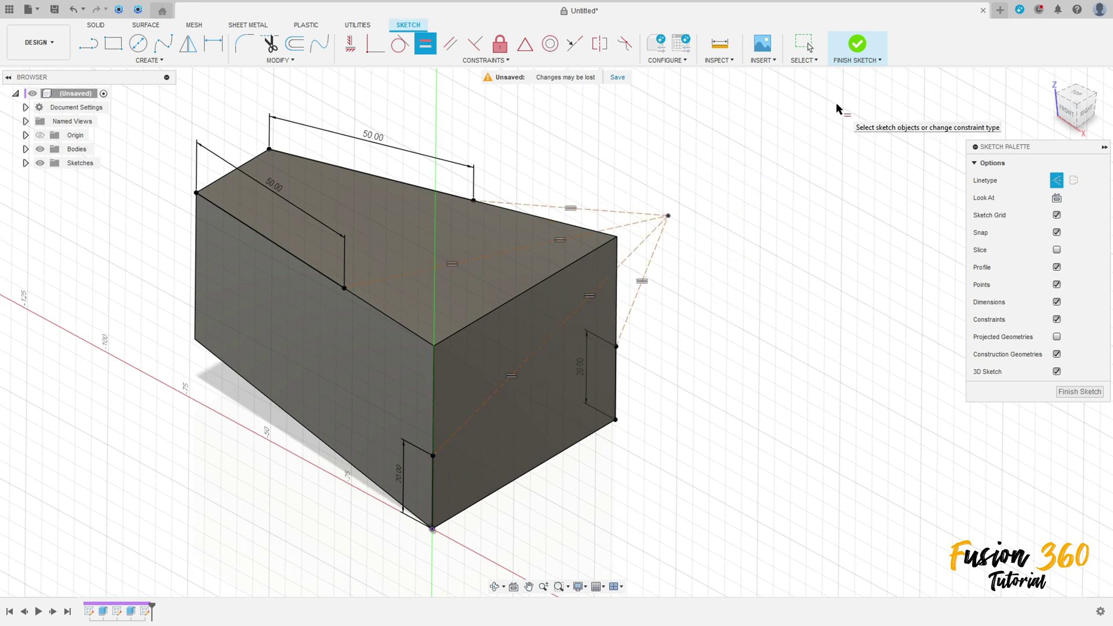
click(857, 45)
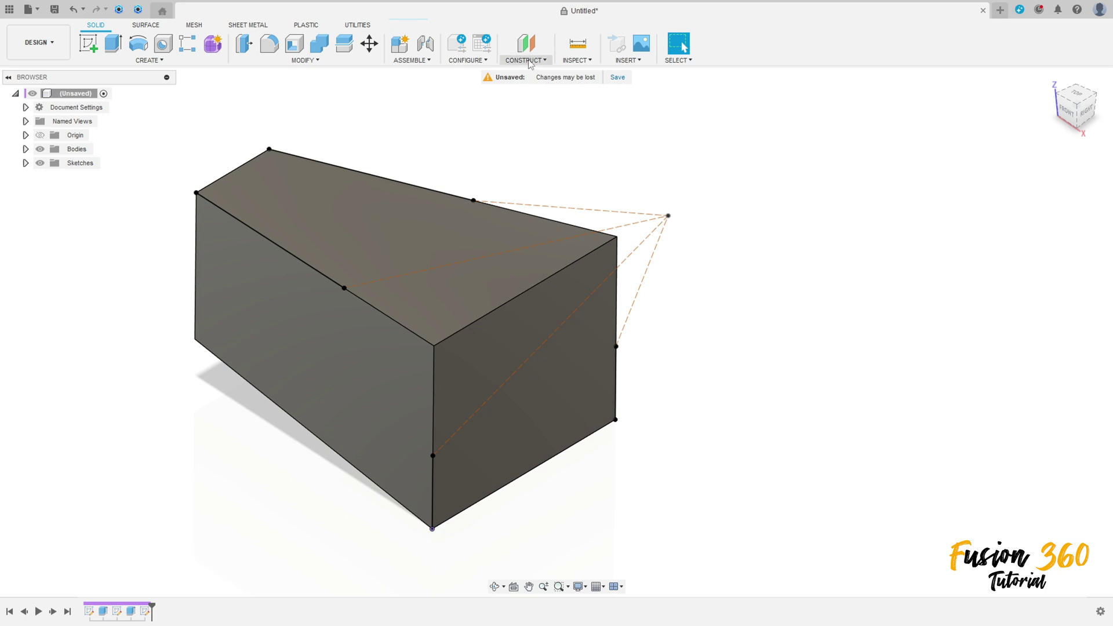
Create a plane through three points: the front 20 mm line's upper endpoint, the rear 50 mm line's inner endpoint and the free apex point.
click(528, 60)
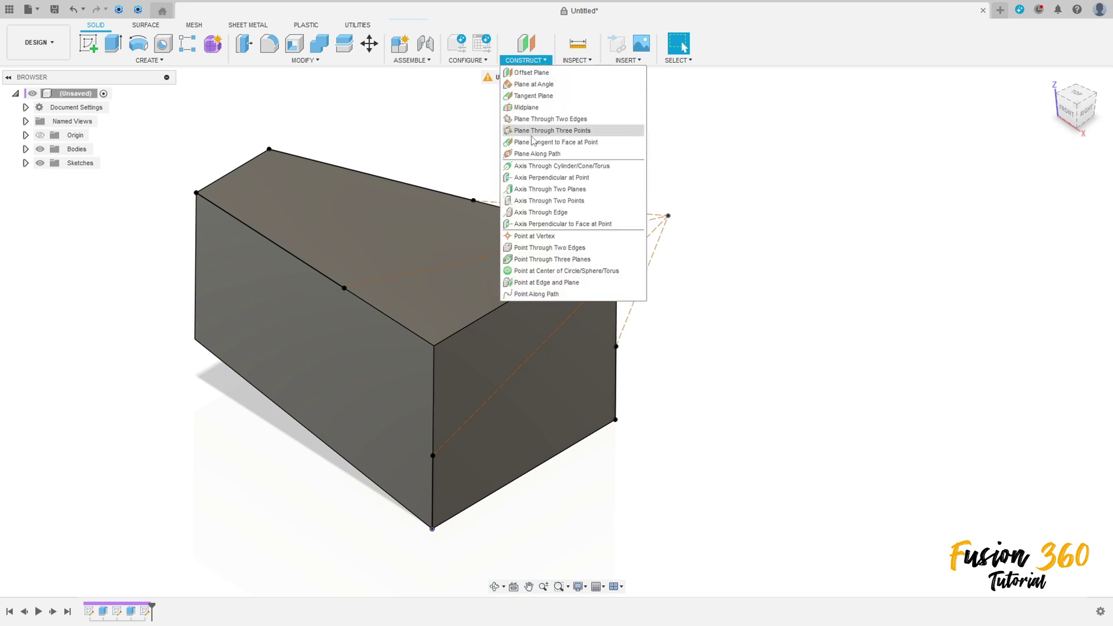
click(567, 132)
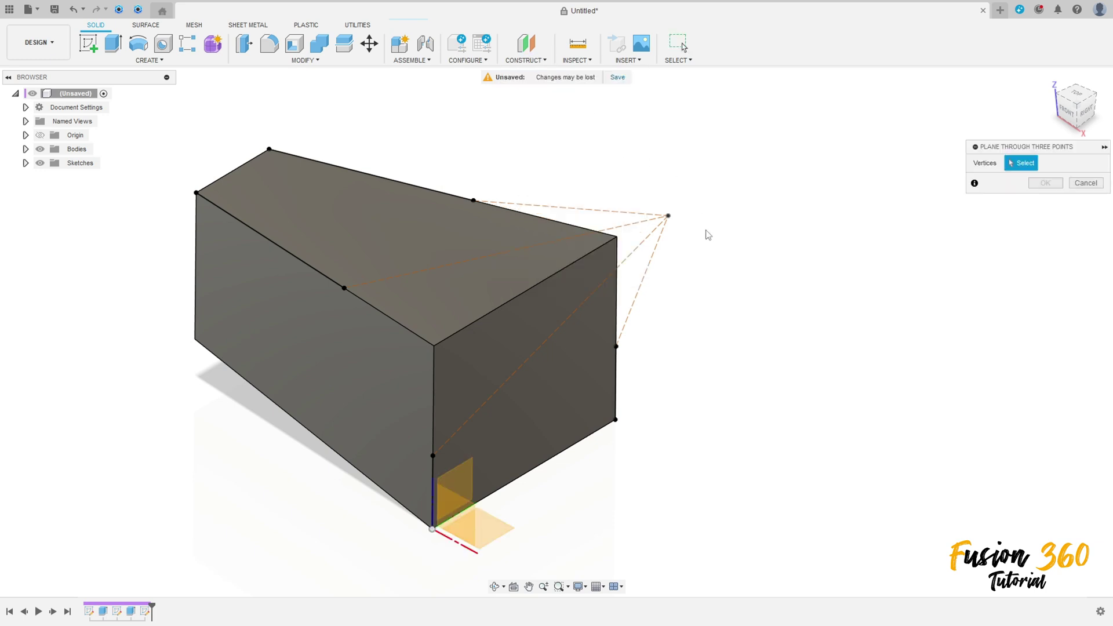
shift+middle_drag(707, 234, 753, 244)
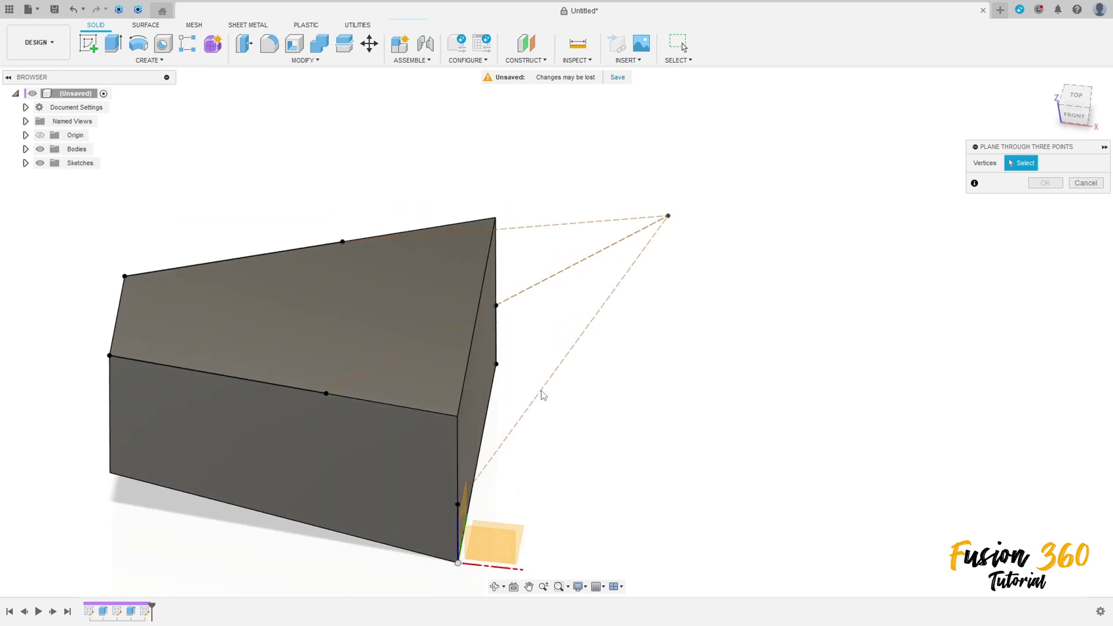
click(458, 503)
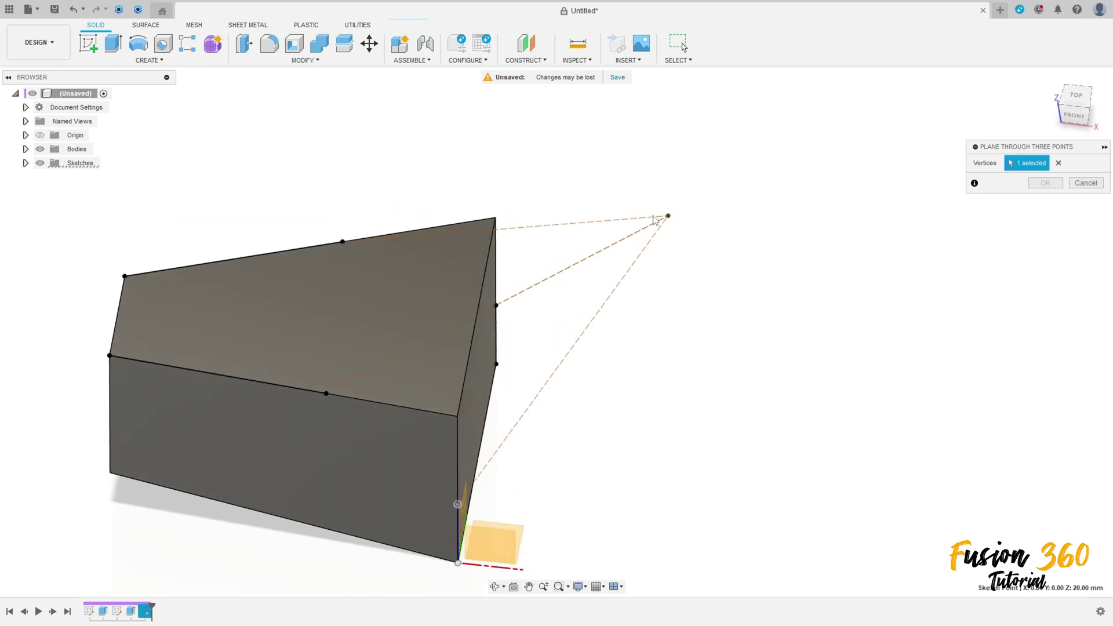
click(342, 242)
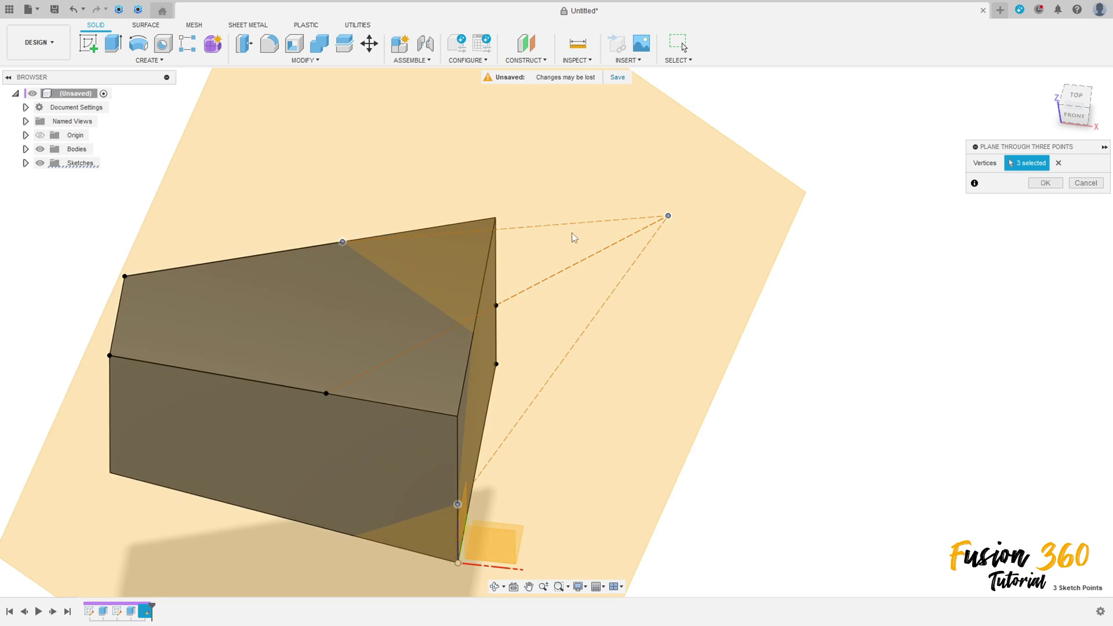
click(1045, 183)
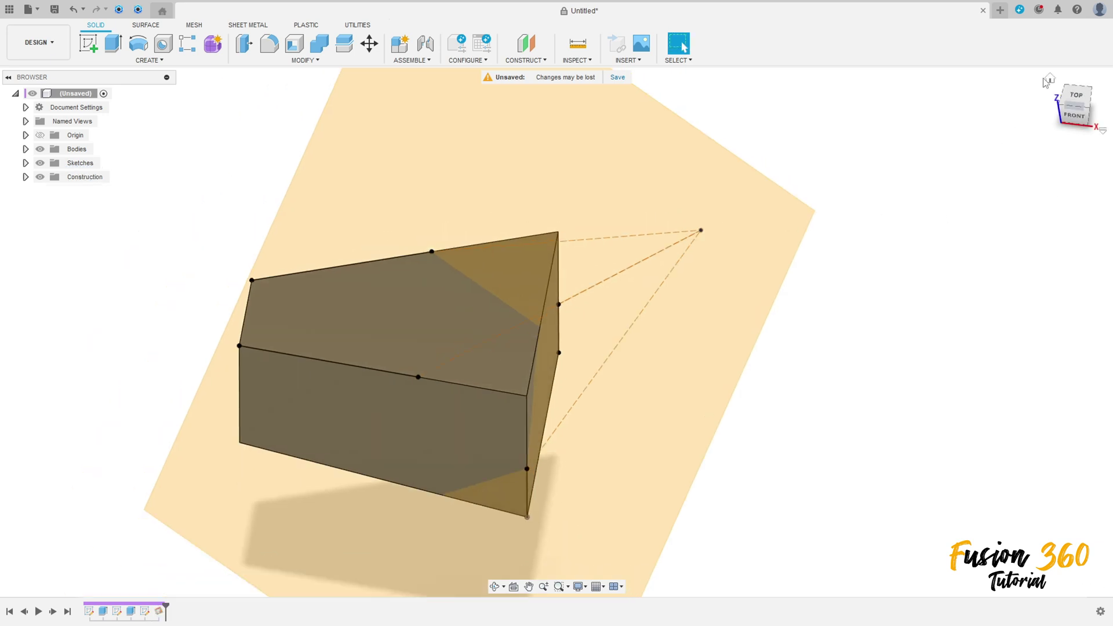
click(1050, 78)
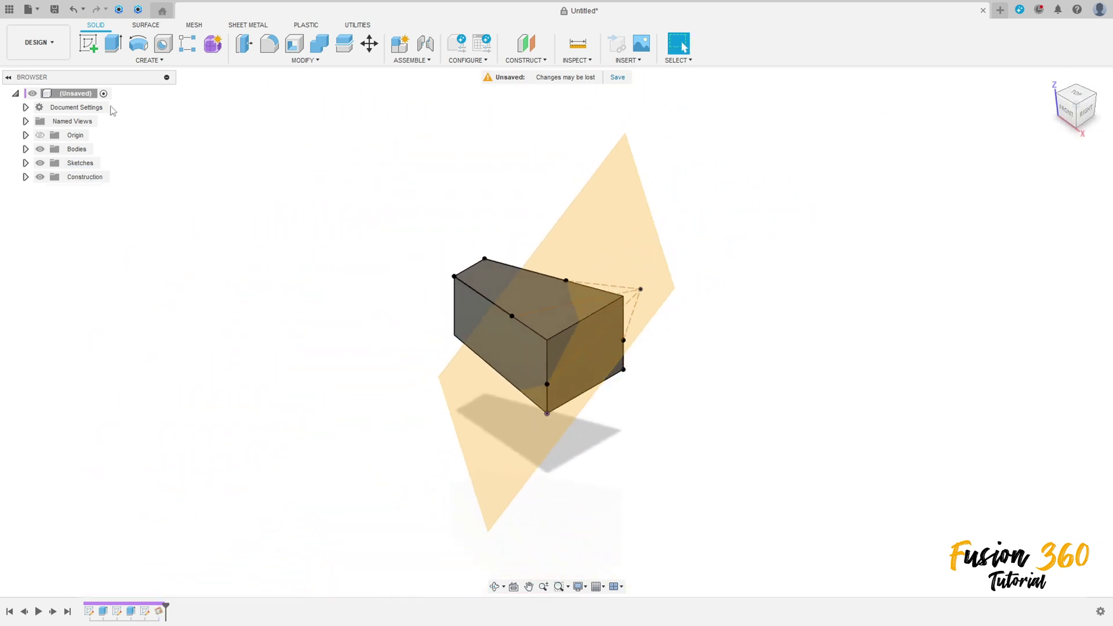
Start a sketch on the three-point plane with 3D sketching off and draw a vertical line about 65 mm long through the apex point.
click(88, 43)
click(574, 218)
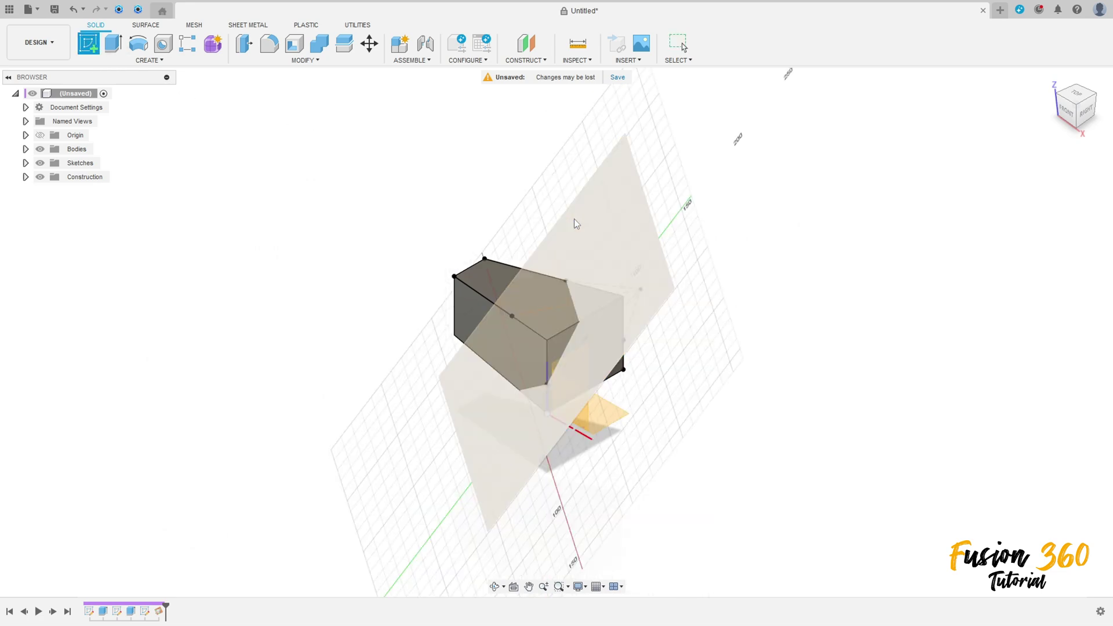
click(611, 232)
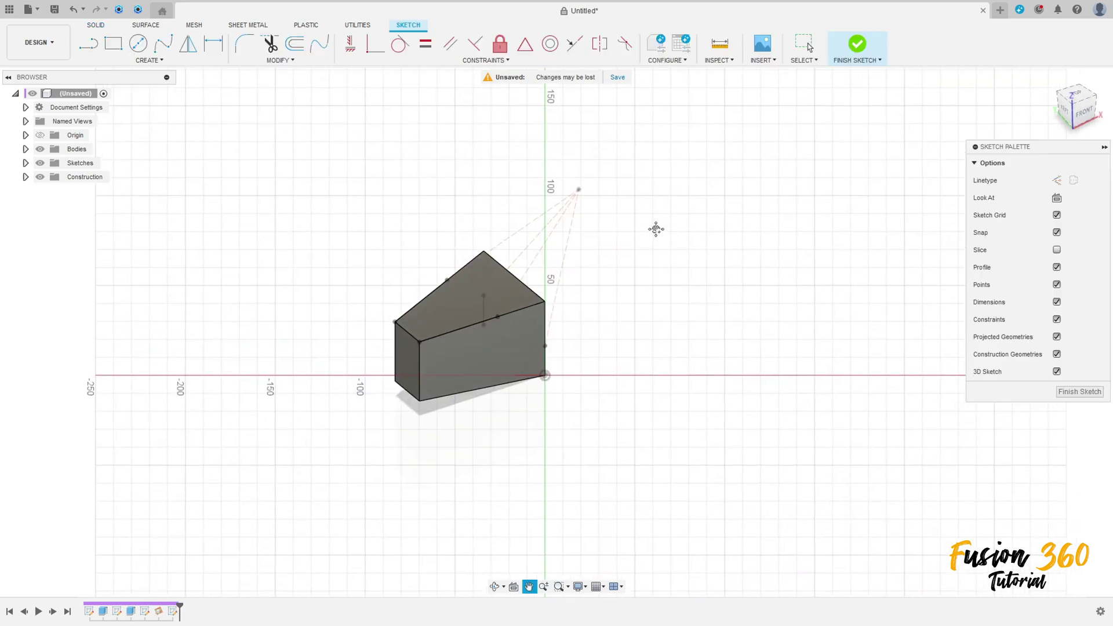
click(87, 44)
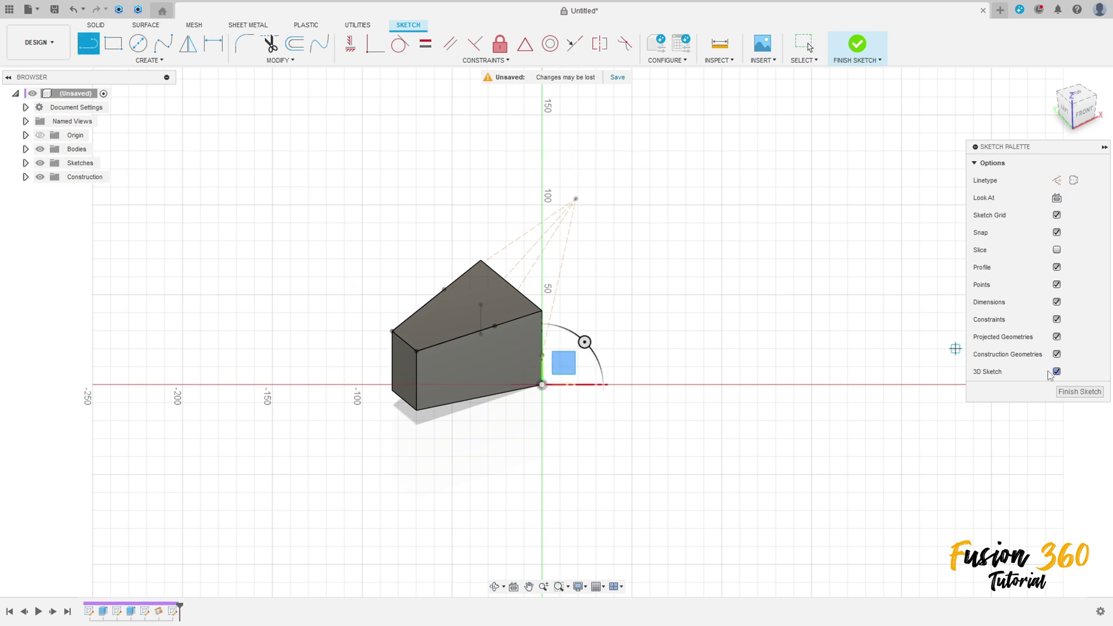
key(l)
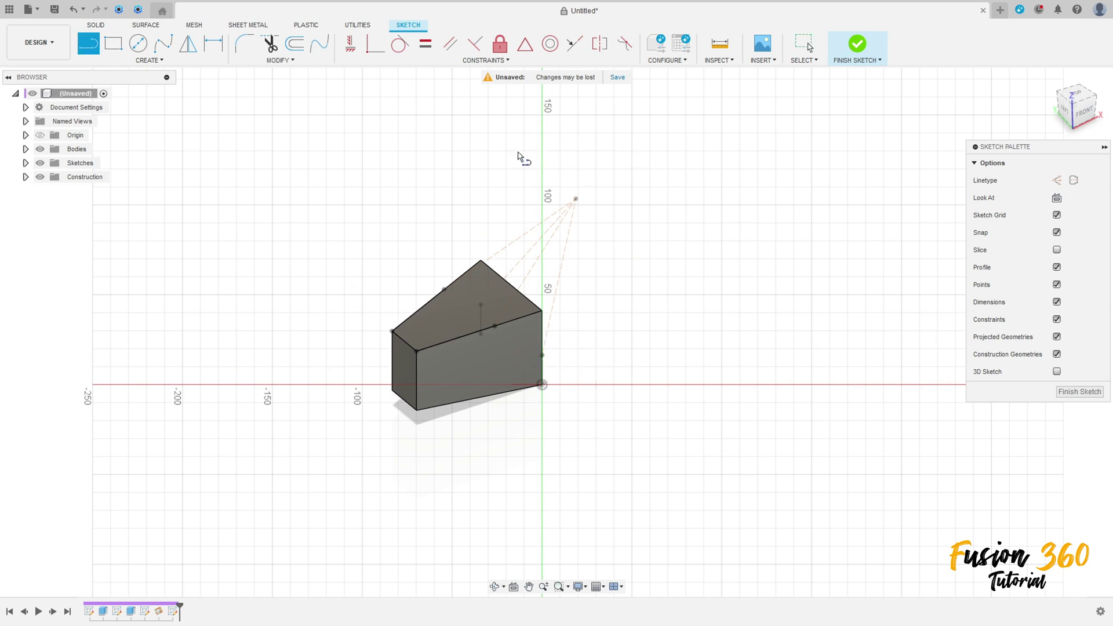
click(574, 123)
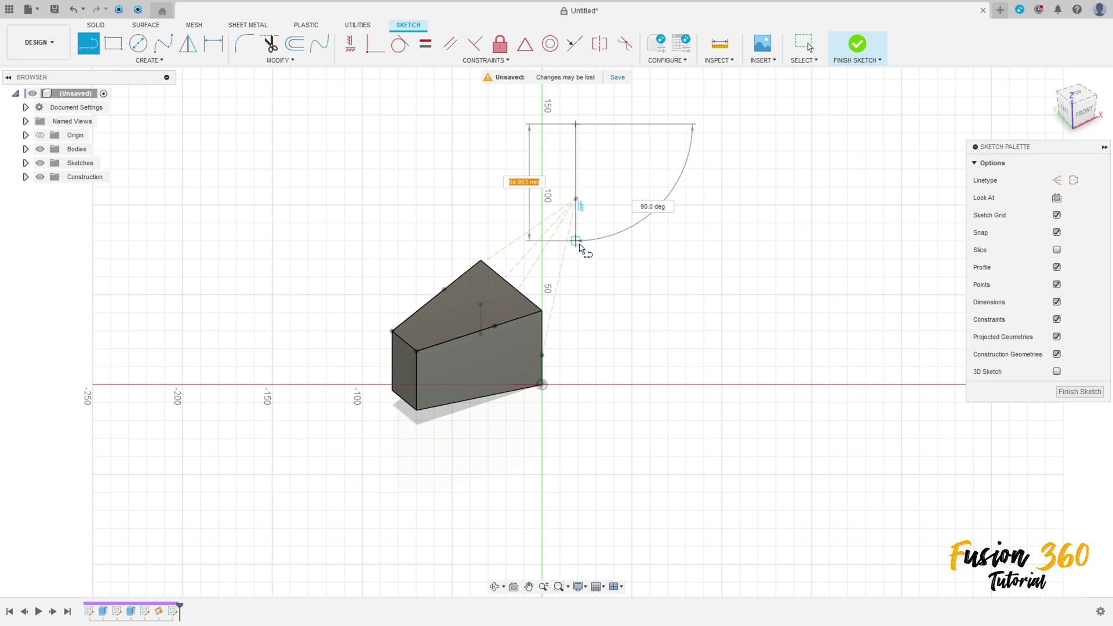
click(576, 238)
key(Escape)
Apply a midpoint constraint so the vertical line is centred on the apex point.
scroll(642, 179, up, 3)
middle_drag(642, 179, 674, 226)
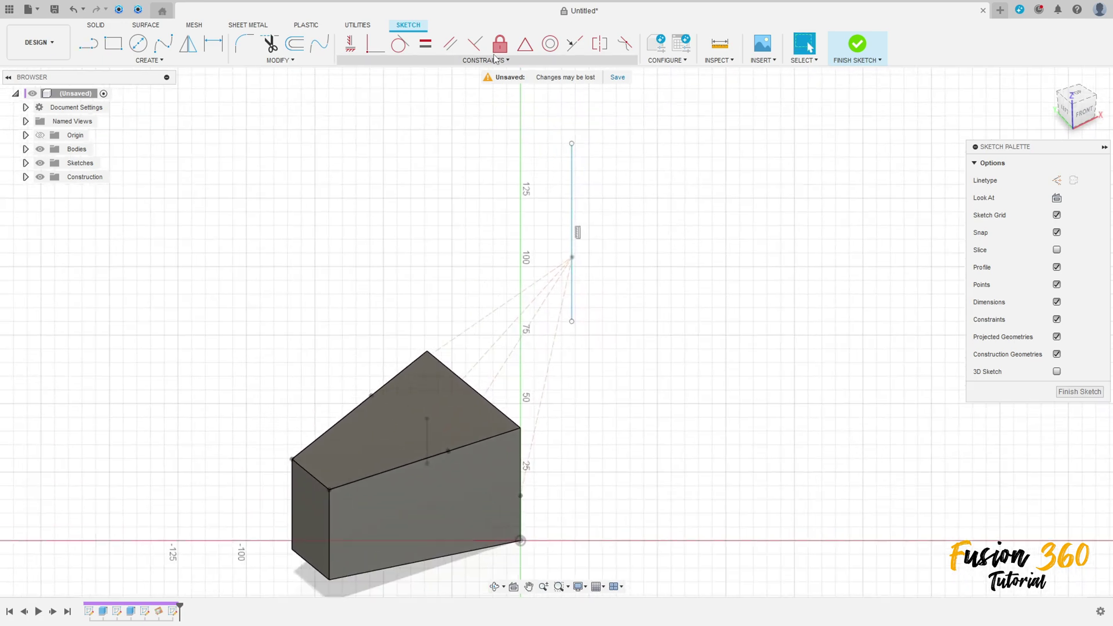
click(524, 47)
click(573, 176)
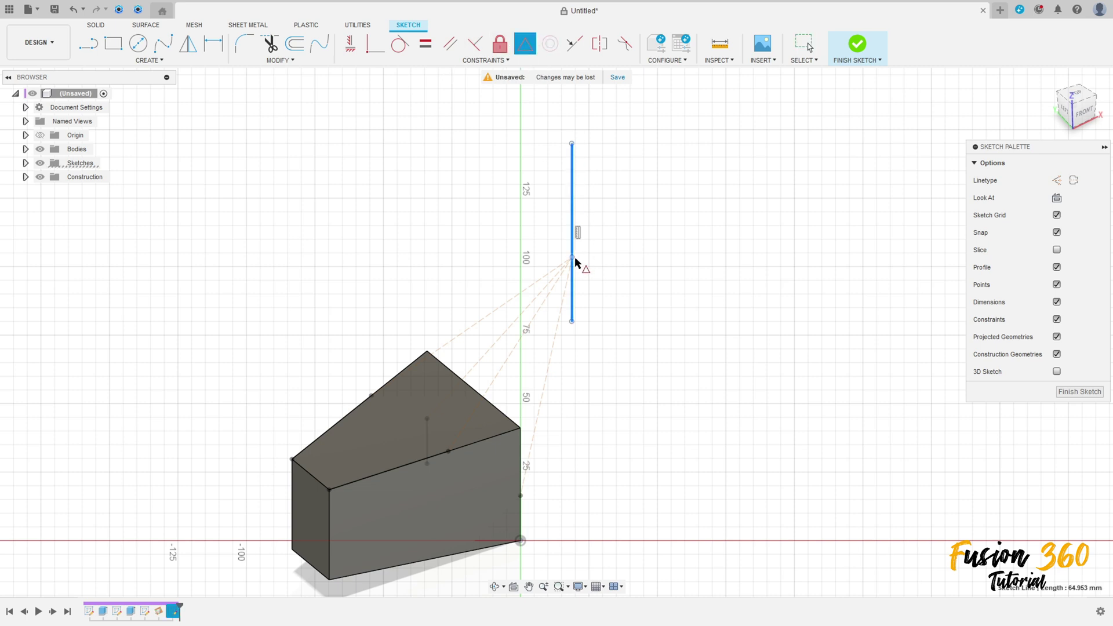
click(574, 259)
Draw a semicircular center point arc centred on the apex point, from the vertical line's upper end to its lower end on the block's side.
click(131, 61)
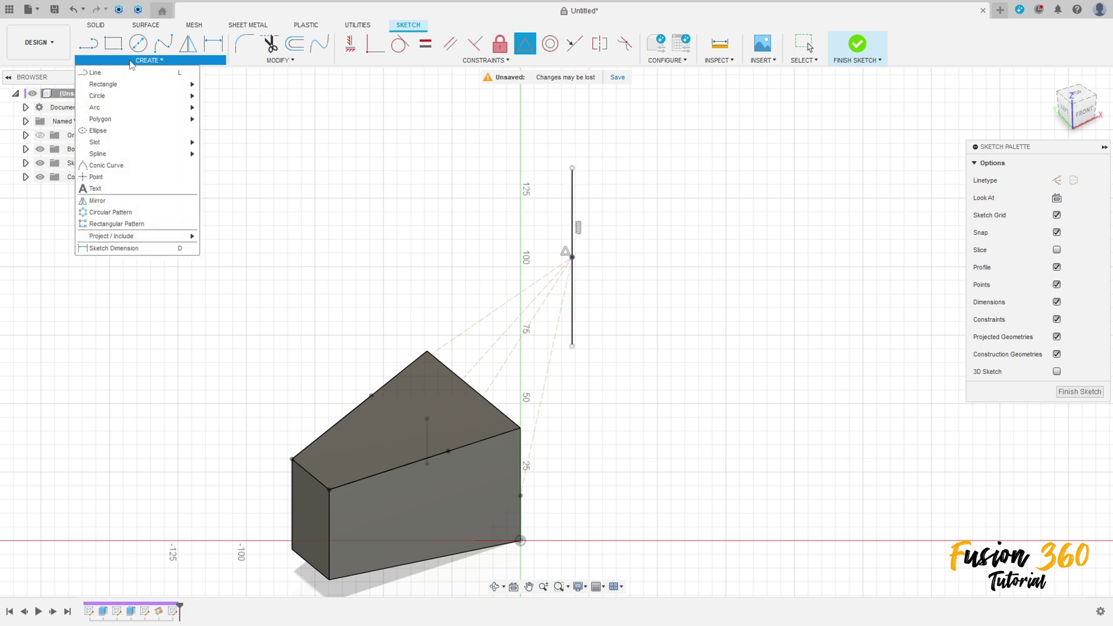
mouse_move(175, 110)
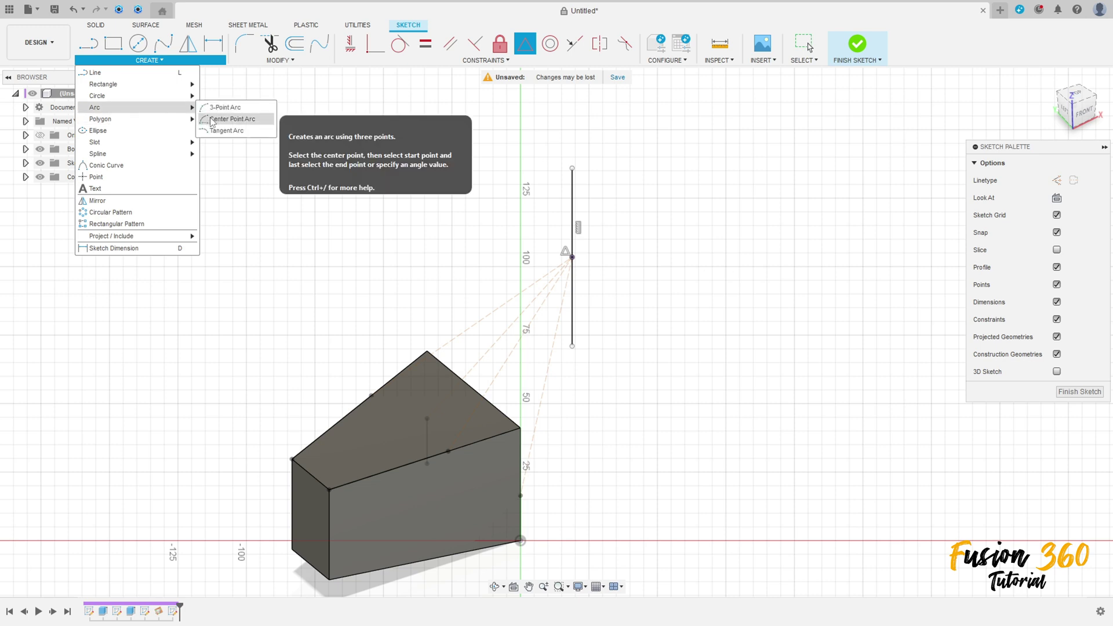
click(210, 119)
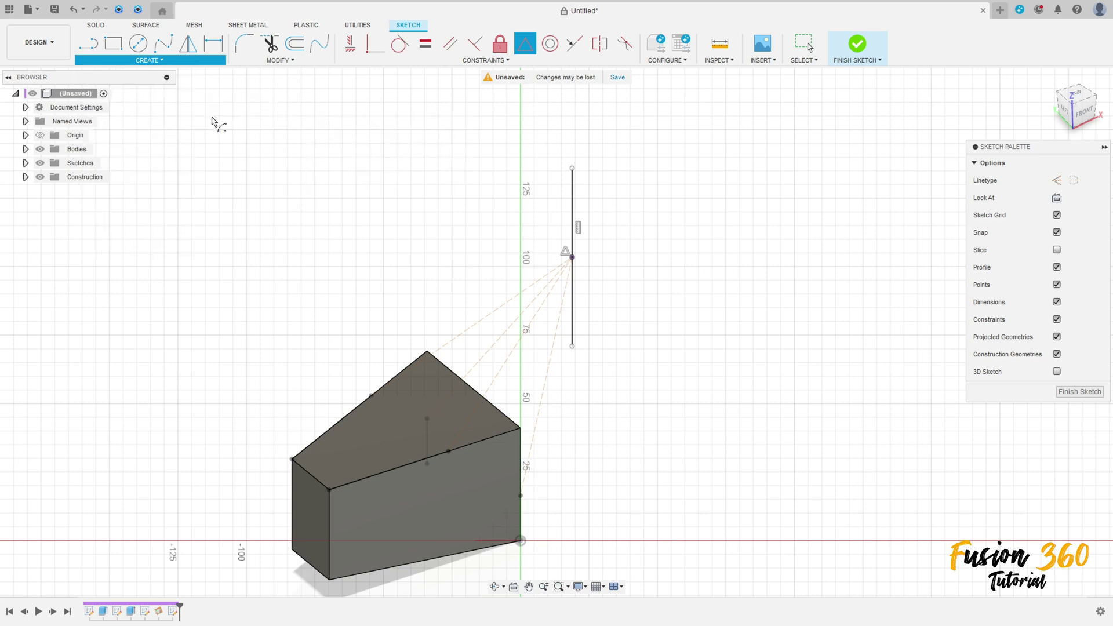
click(572, 258)
click(572, 168)
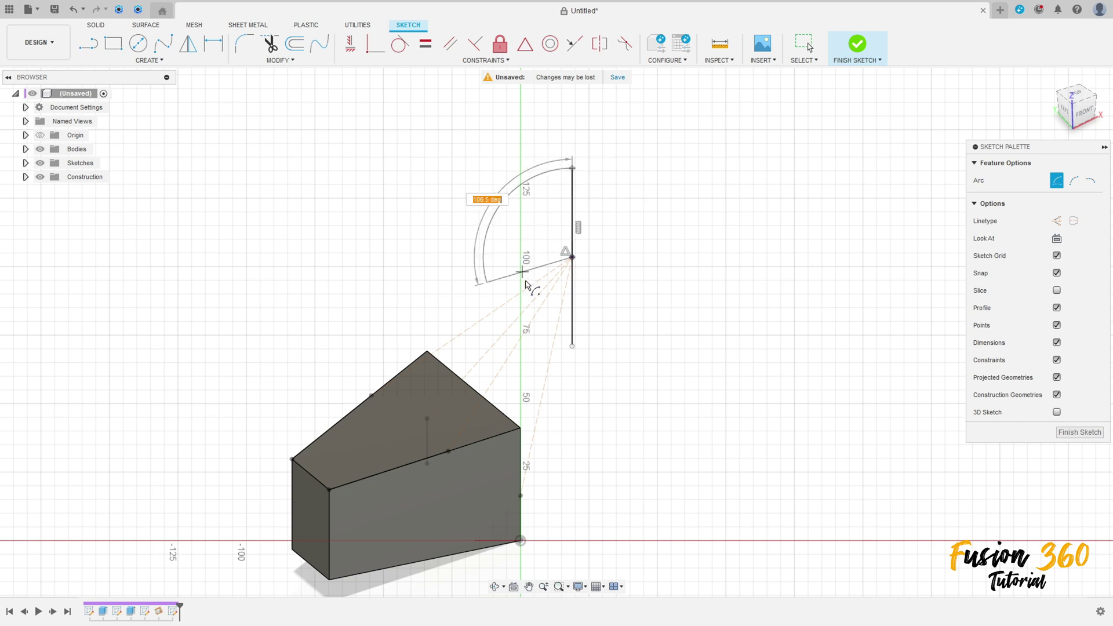
click(572, 346)
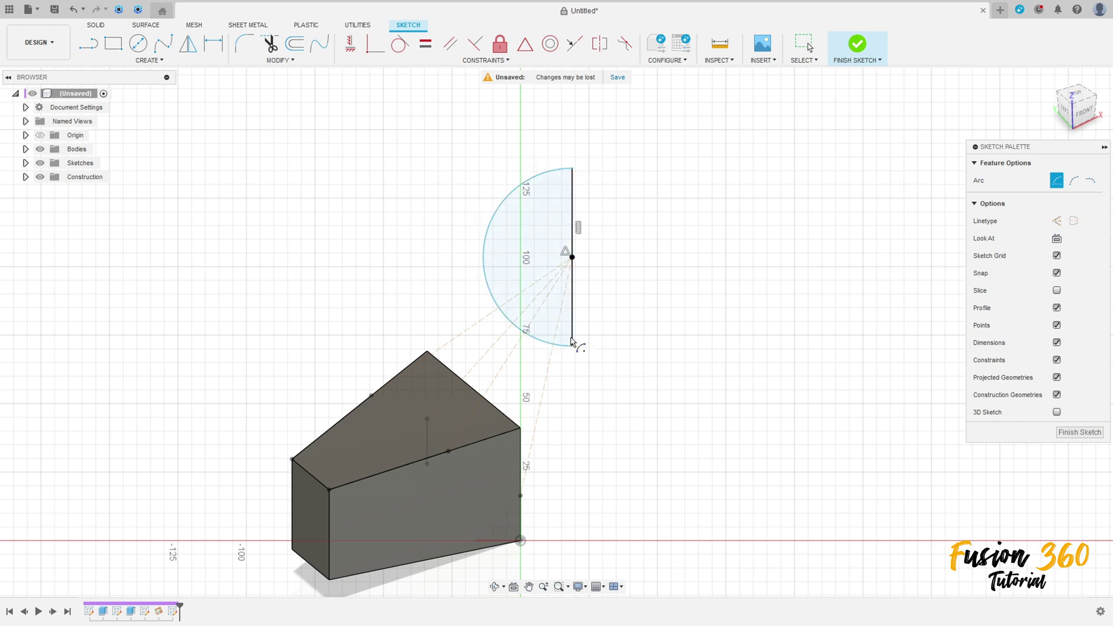
key(Escape)
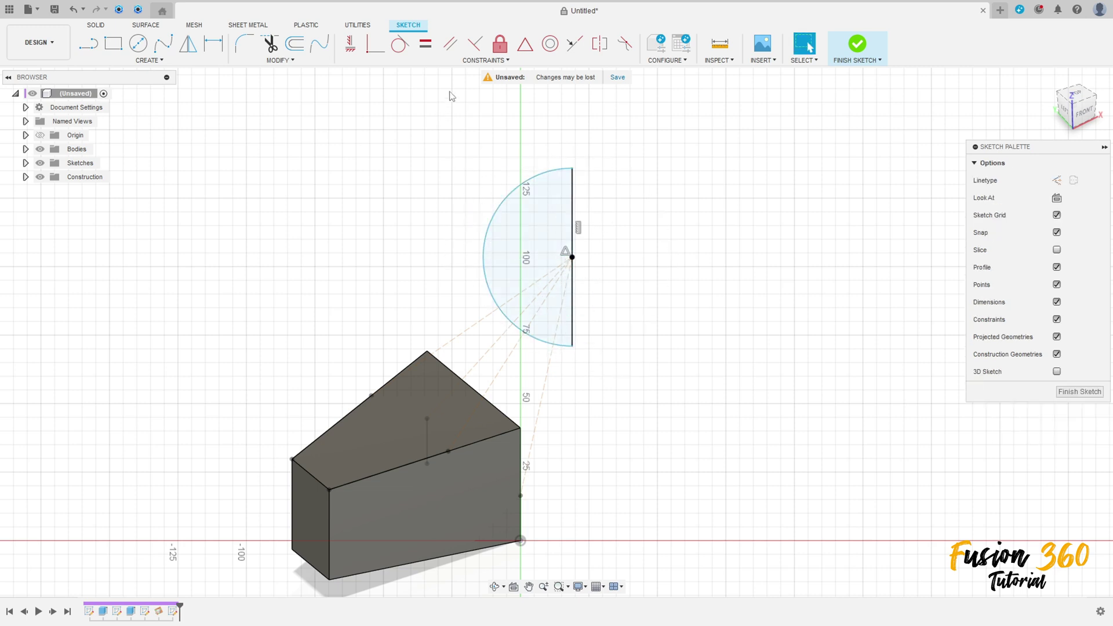
Make the arc coincident with the inner endpoint of the rear 50 mm top line and finish the sketch.
click(375, 43)
click(484, 257)
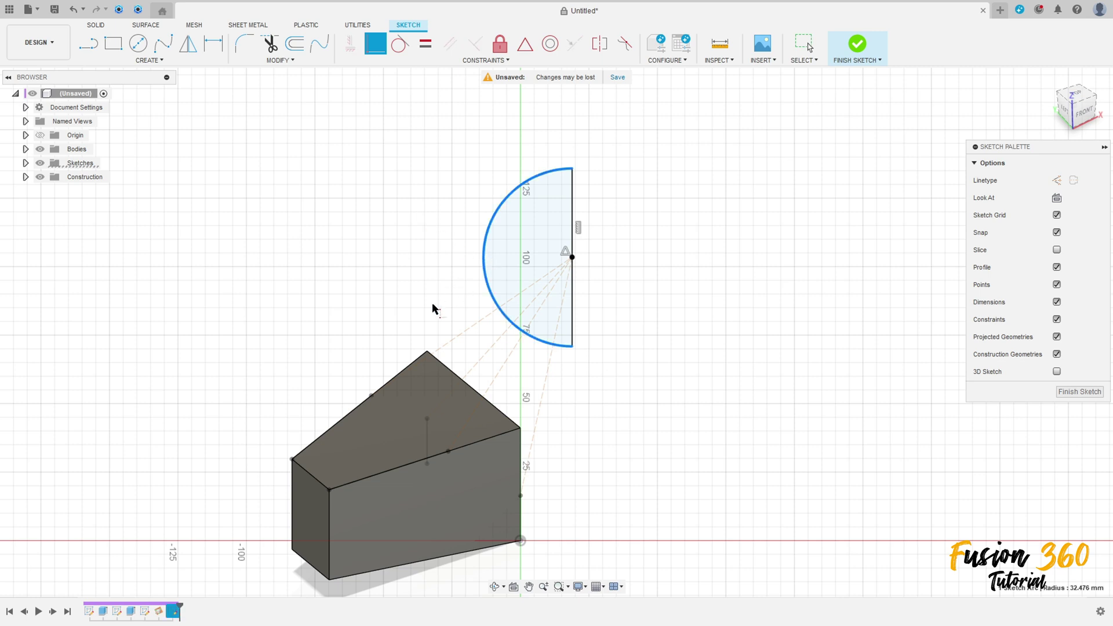
click(370, 398)
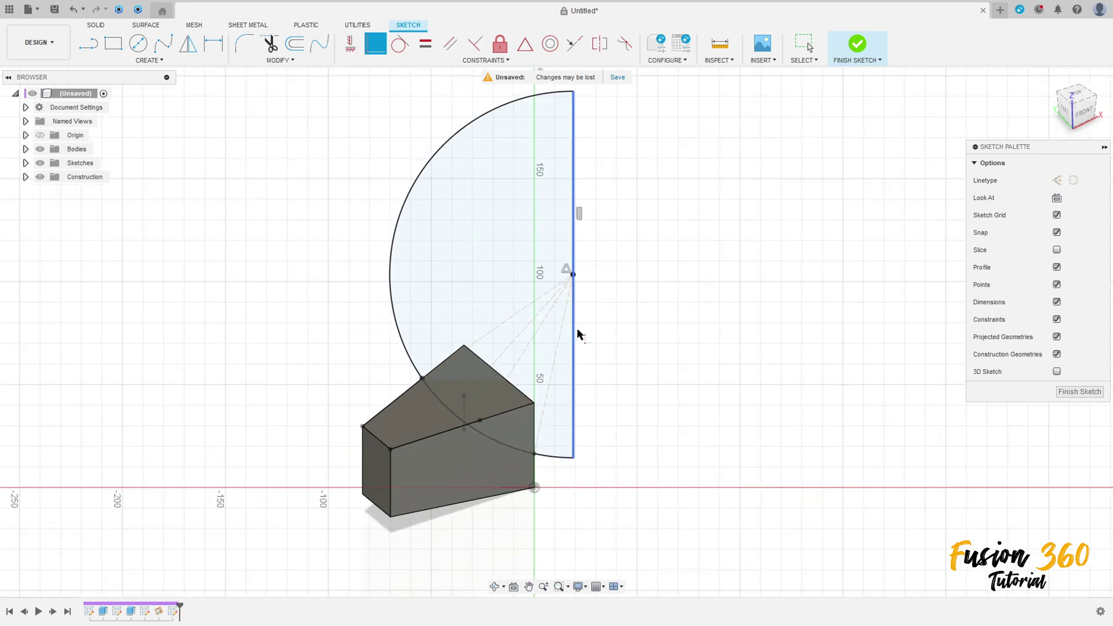
click(857, 45)
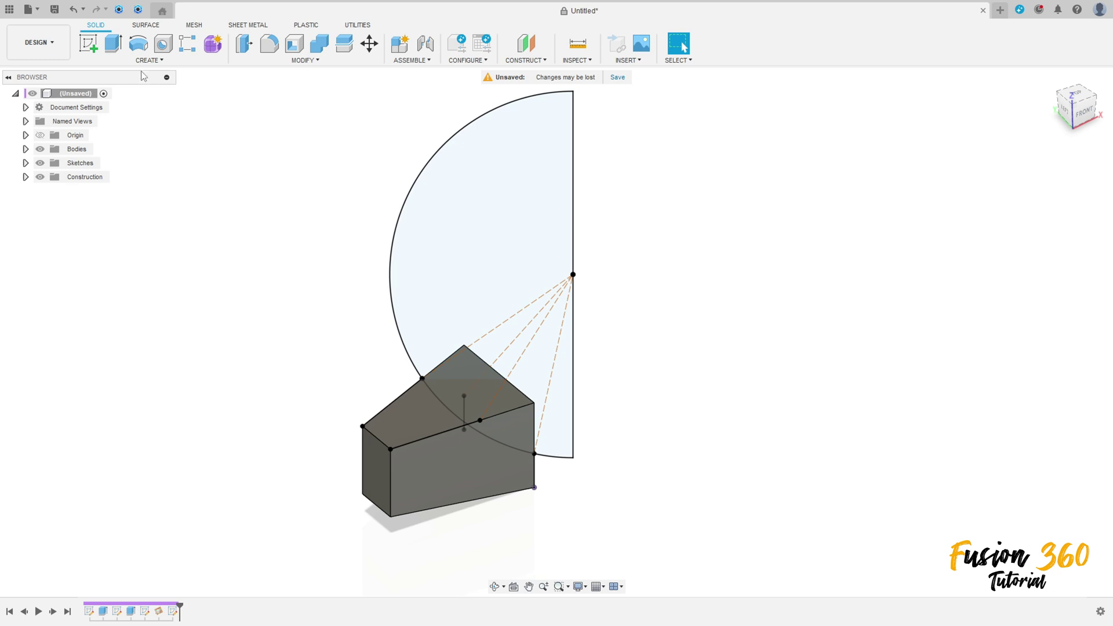
Revolve the half-circle profile 360 degrees about its straight line as a cut into the block.
click(138, 43)
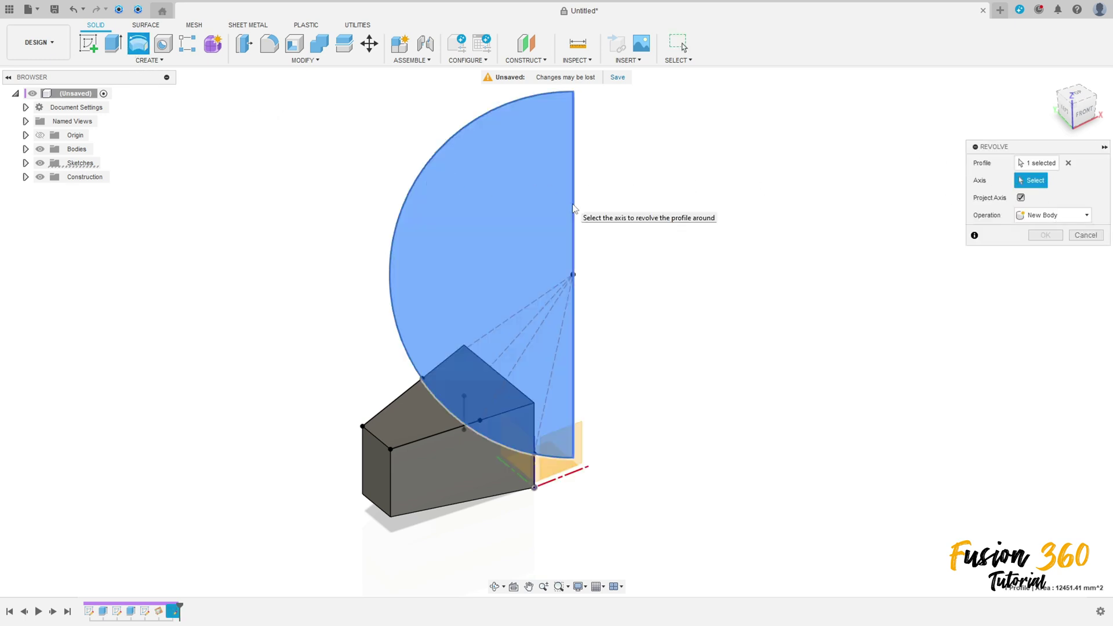
click(574, 209)
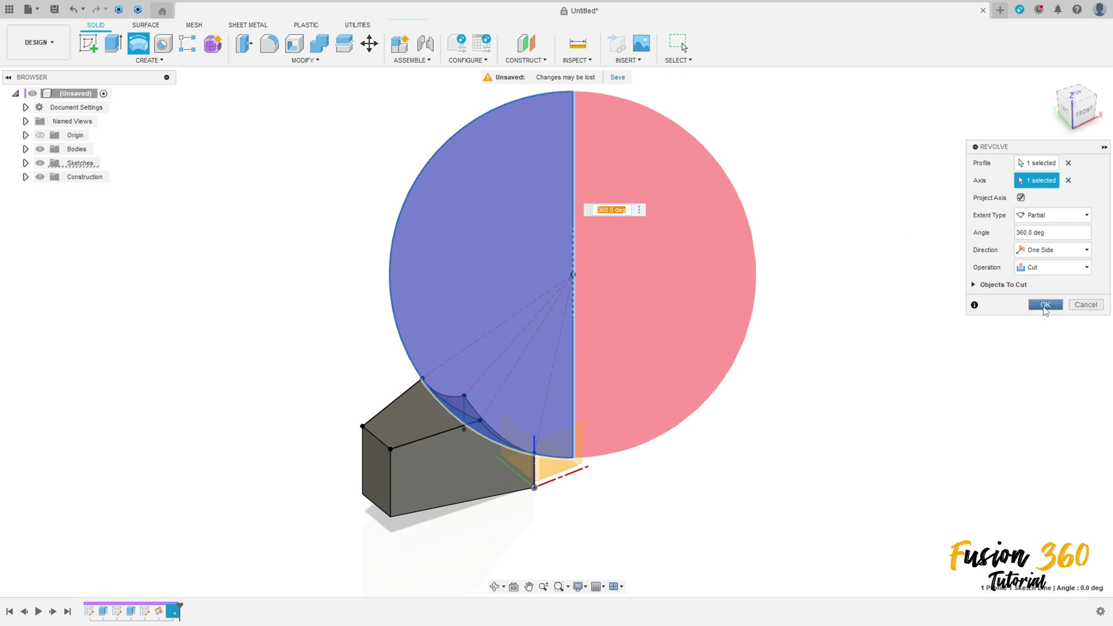
click(1045, 304)
Hide Sketch3, which holds the construction lines and the apex point.
shift+middle_drag(760, 317, 641, 323)
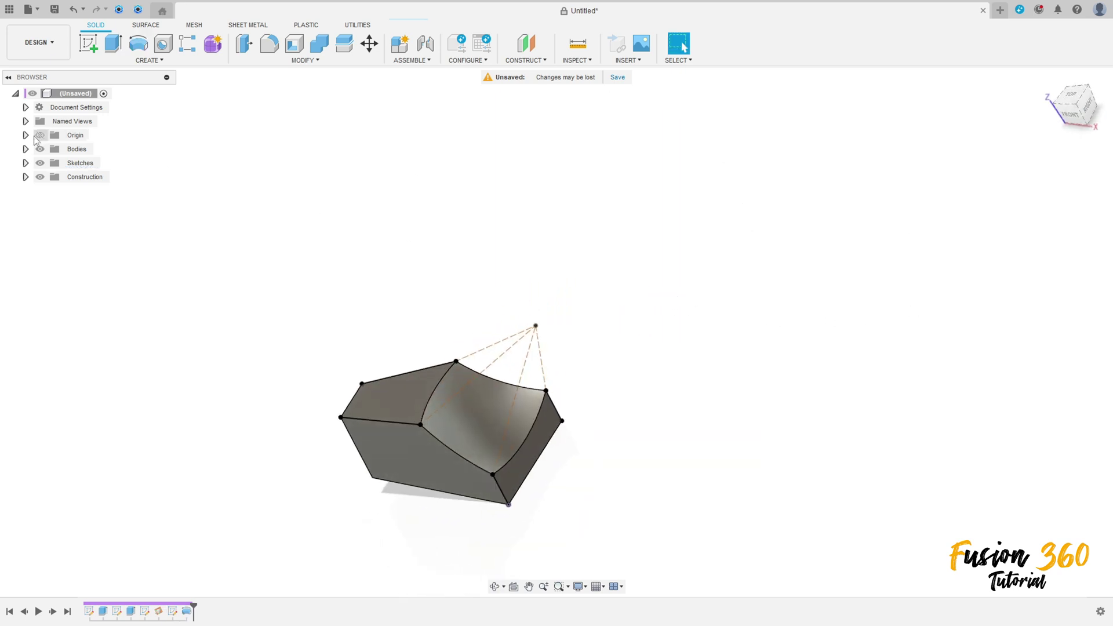
click(26, 164)
click(51, 204)
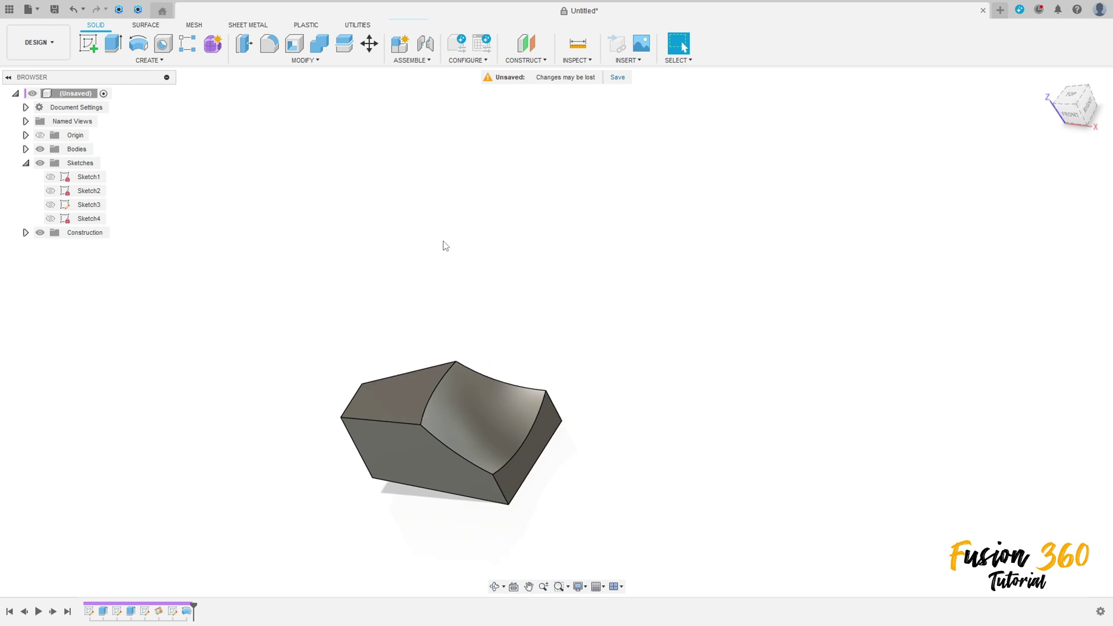
Apply the Paint - Enamel Glossy (White) appearance to the concave spherical face only.
shift+middle_drag(443, 243, 400, 290)
click(1051, 78)
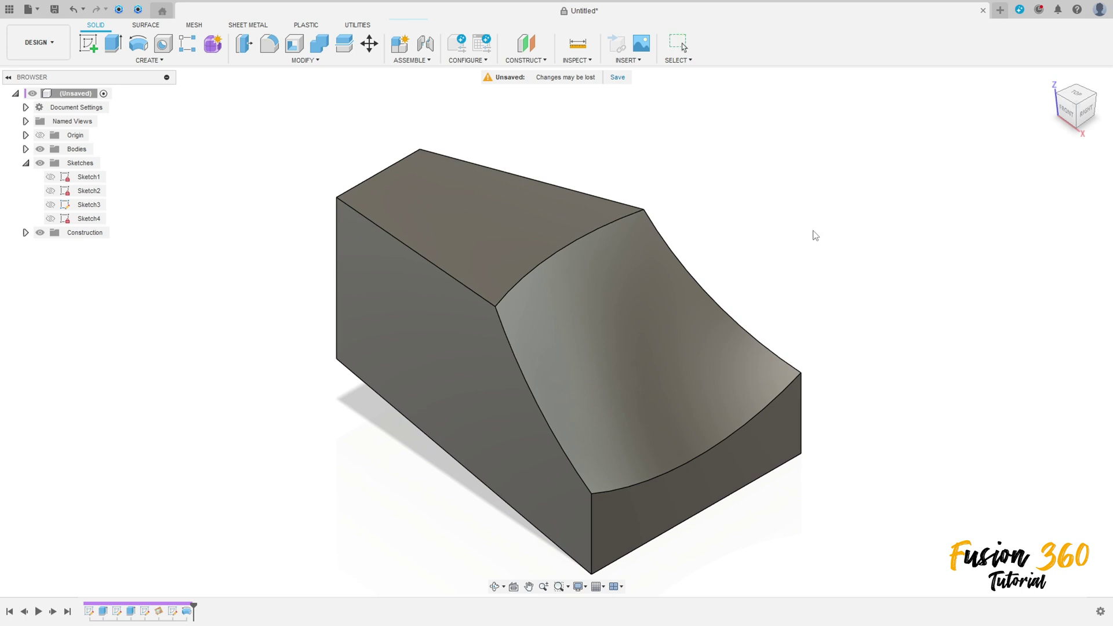
key(a)
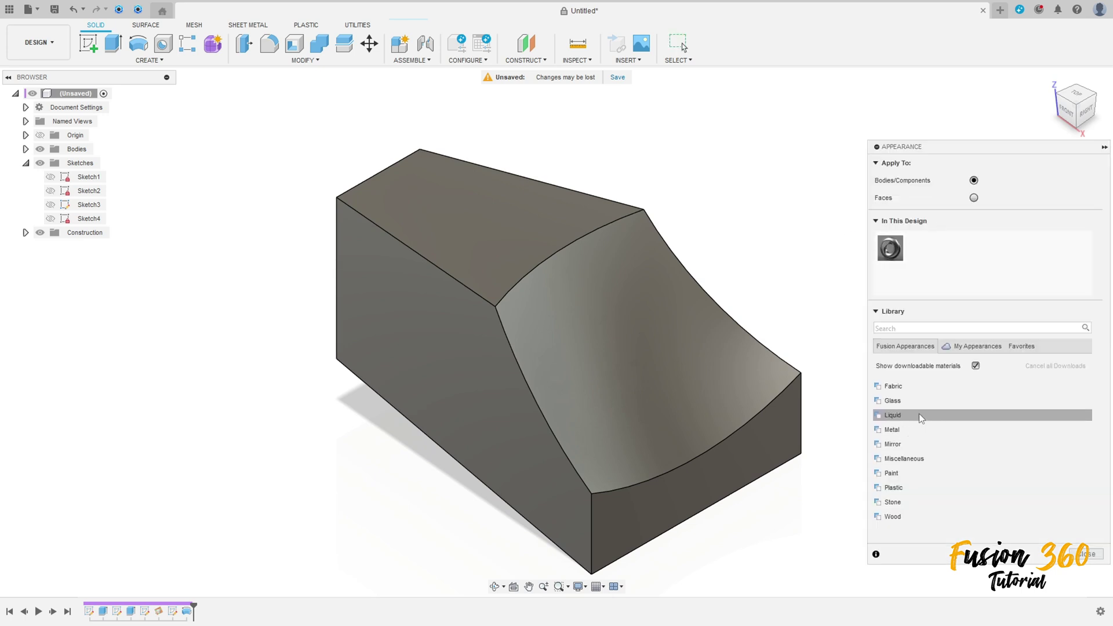
click(893, 473)
scroll(927, 480, down, 1)
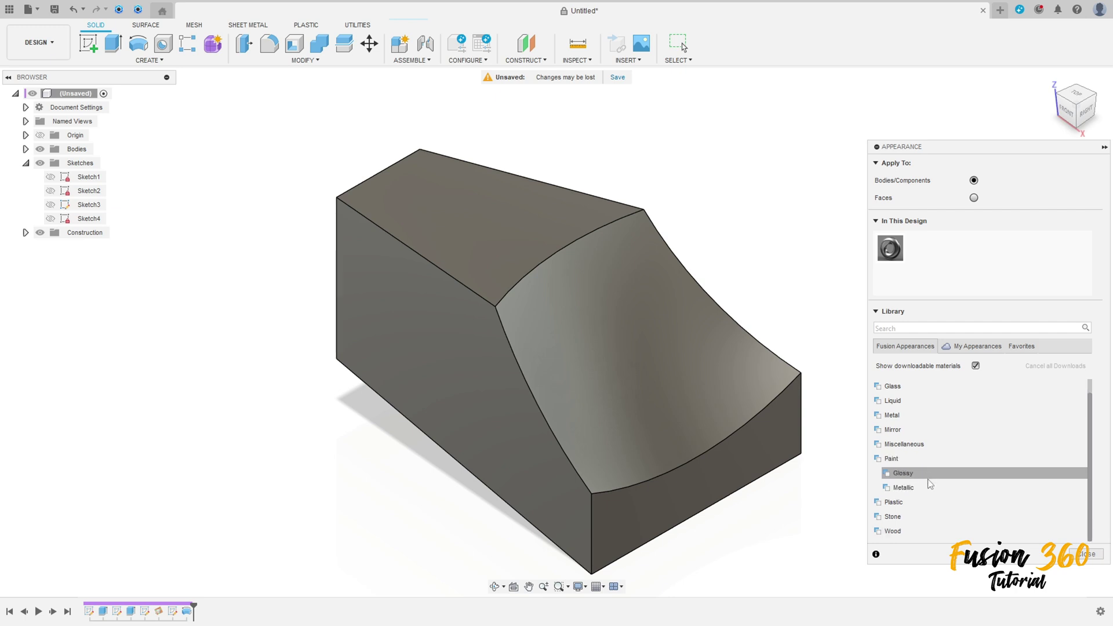
click(915, 474)
scroll(910, 464, down, 3)
scroll(910, 463, up, 2)
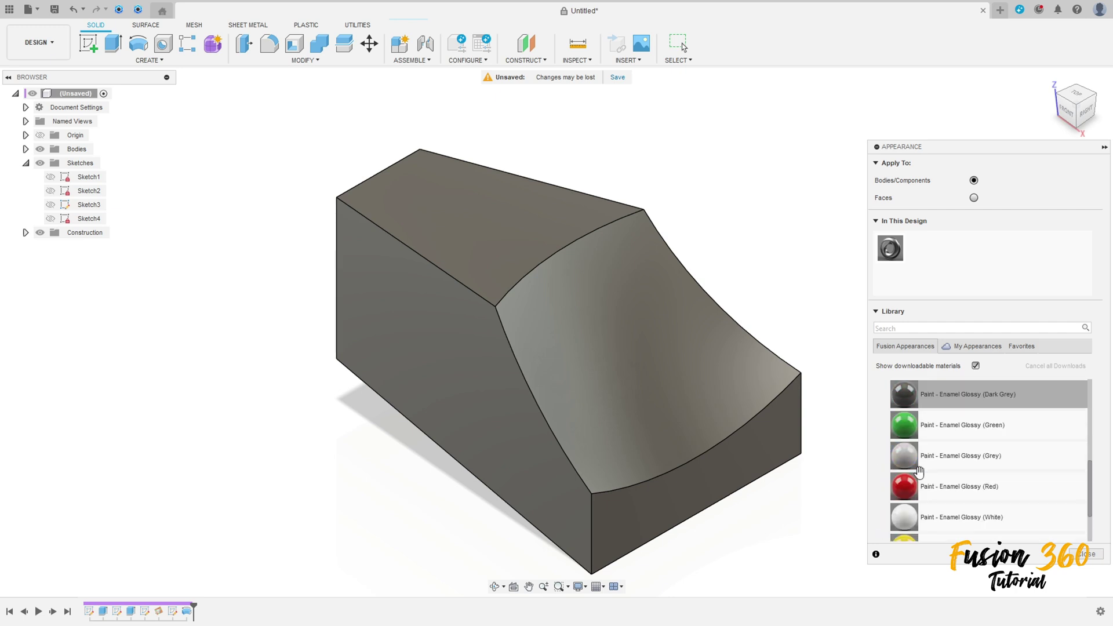
mouse_move(910, 464)
mouse_down()
mouse_move(765, 442)
mouse_move(911, 460)
mouse_up()
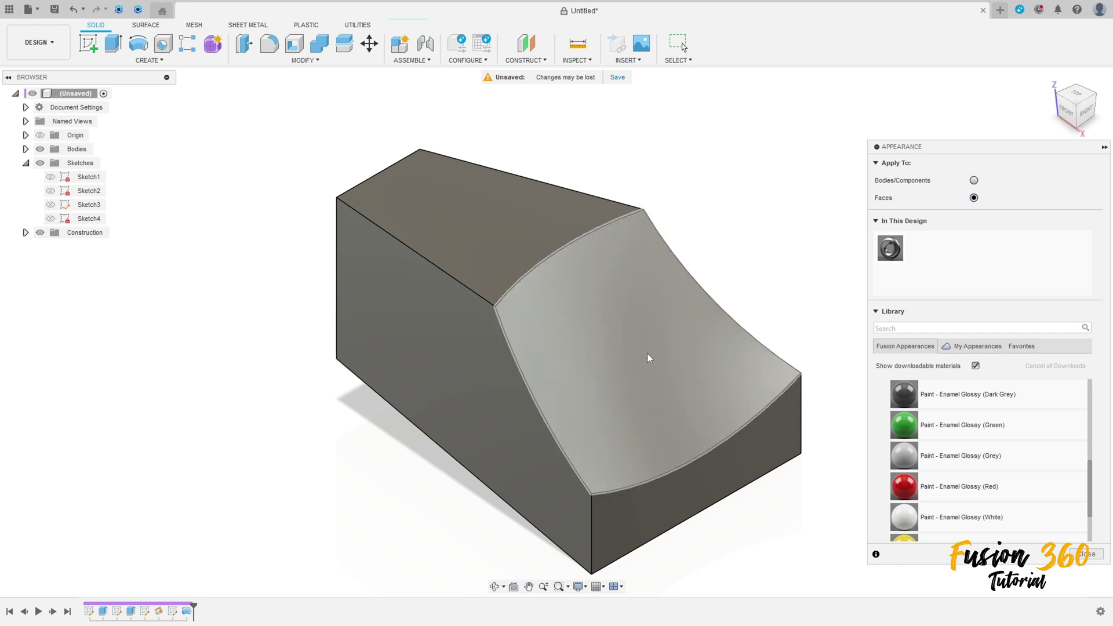
drag(905, 517, 737, 420)
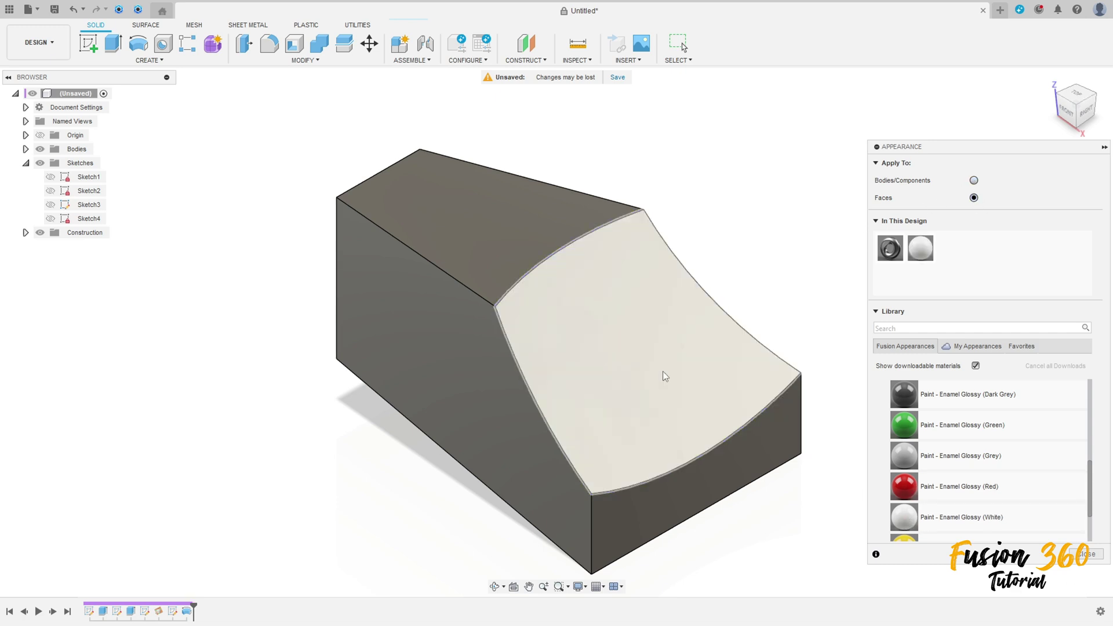
Recolour the applied white paint to orange, RGB 255, 119, 0, and close the appearance settings.
double_click(921, 248)
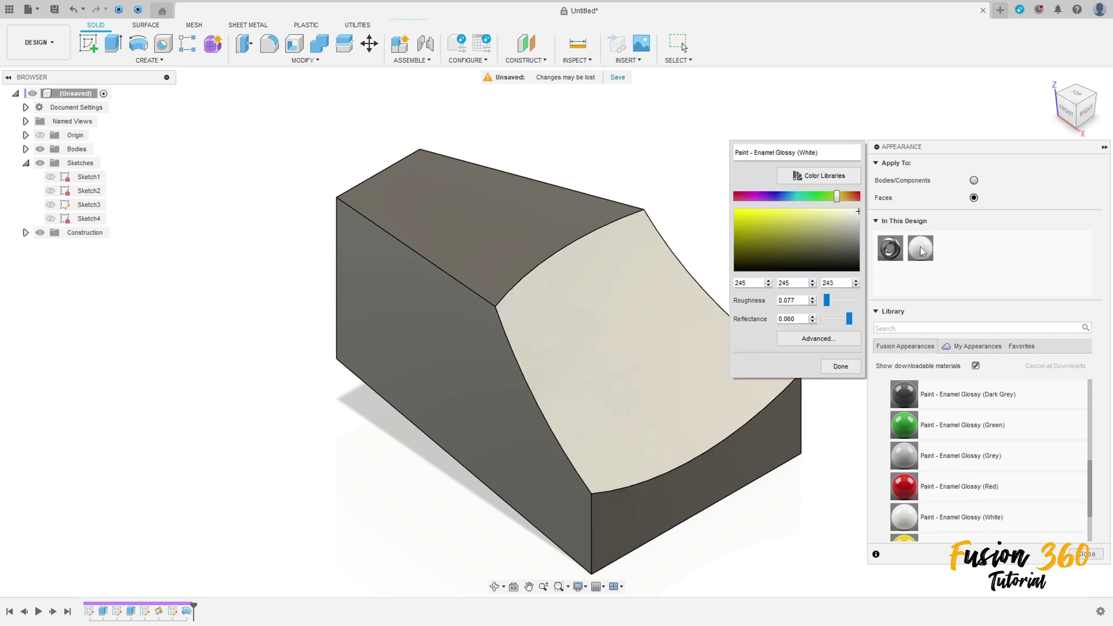
click(846, 197)
click(755, 221)
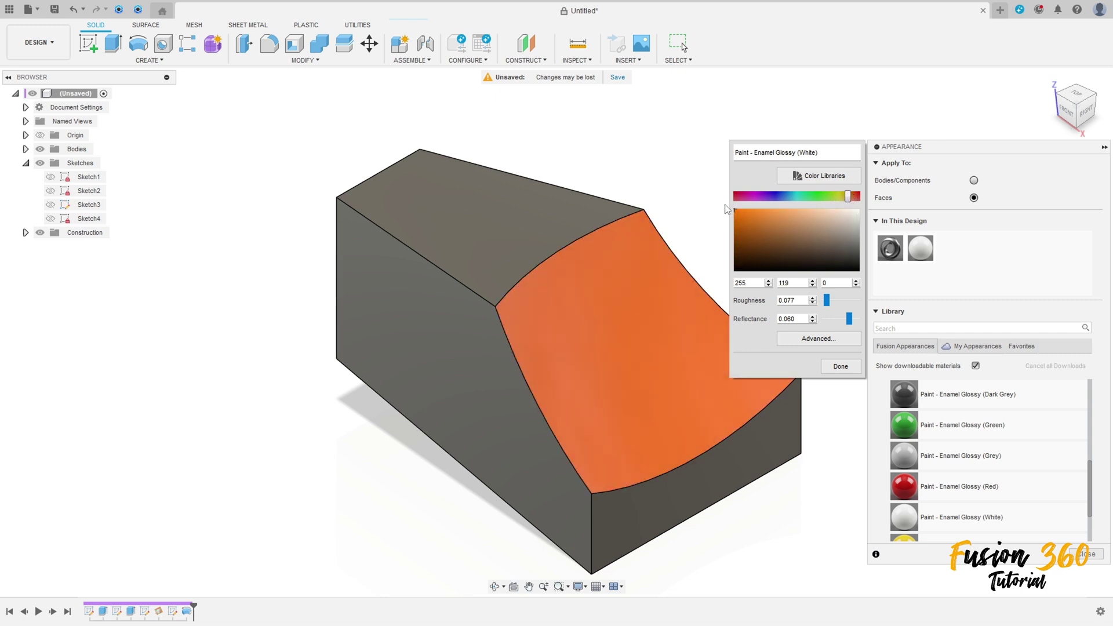
click(841, 367)
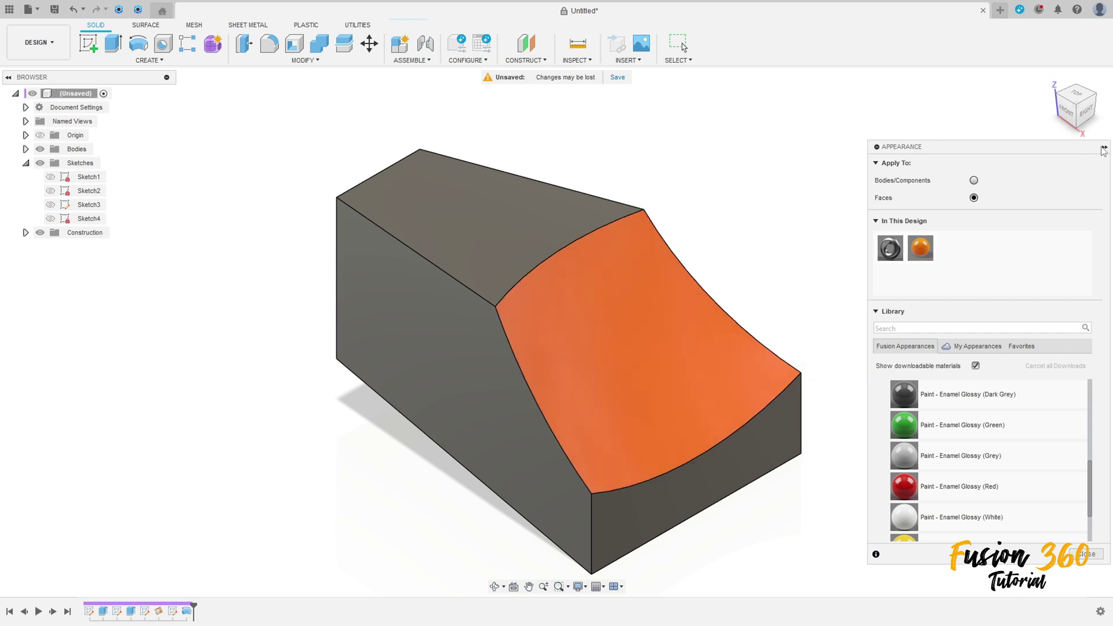
click(1104, 149)
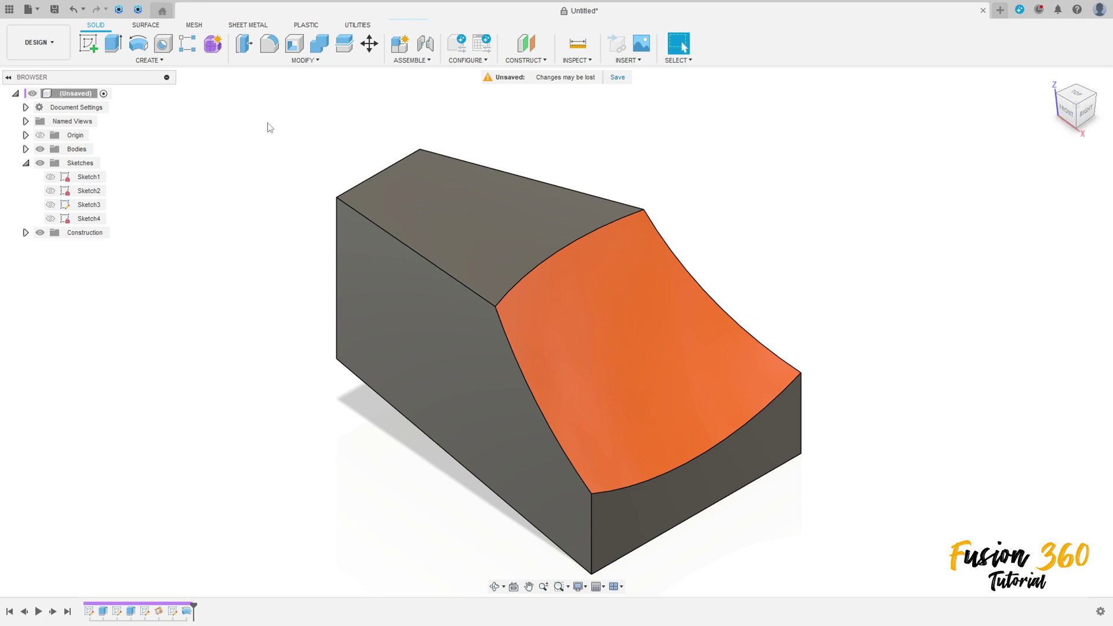
Start a sketch on the front XZ origin plane and enable 3D Sketch.
click(89, 44)
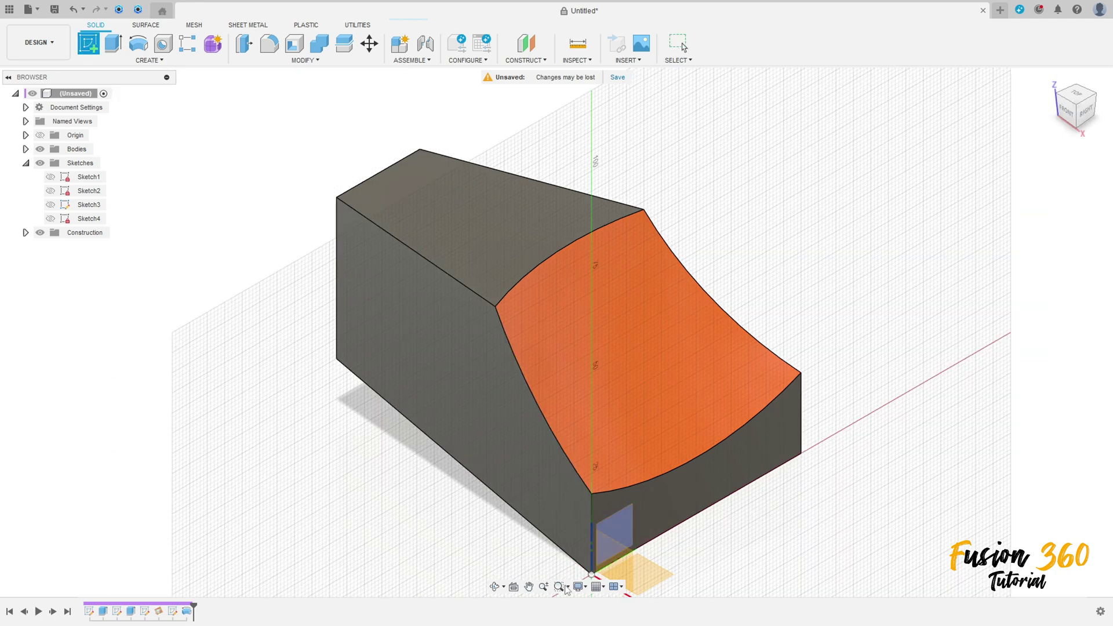
click(613, 559)
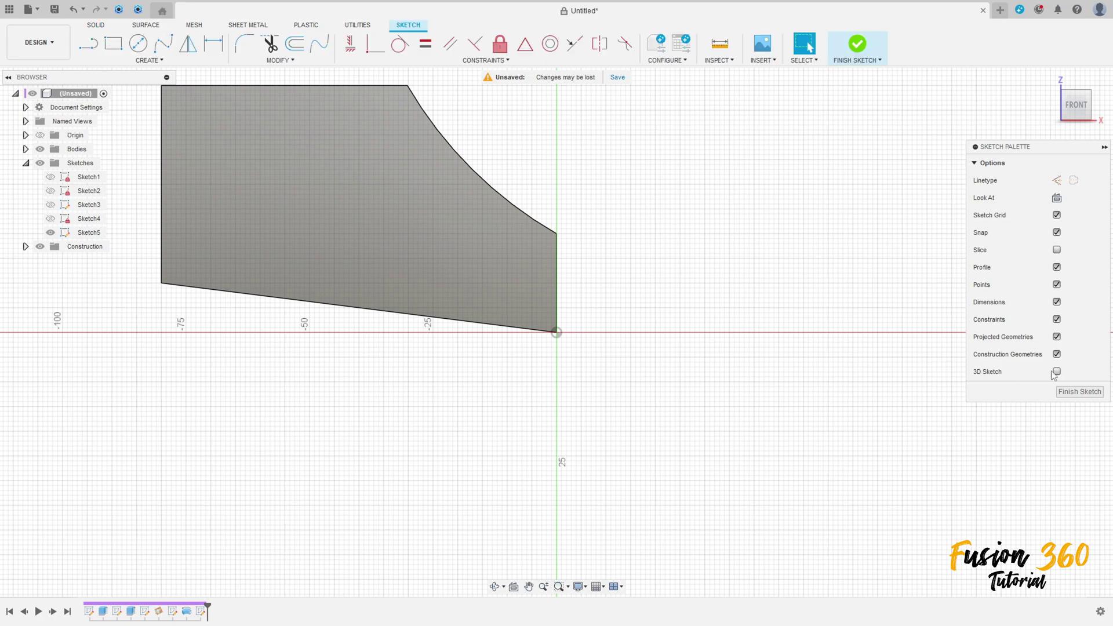
mouse_move(602, 280)
middle_down()
mouse_move(779, 414)
mouse_move(608, 289)
middle_up()
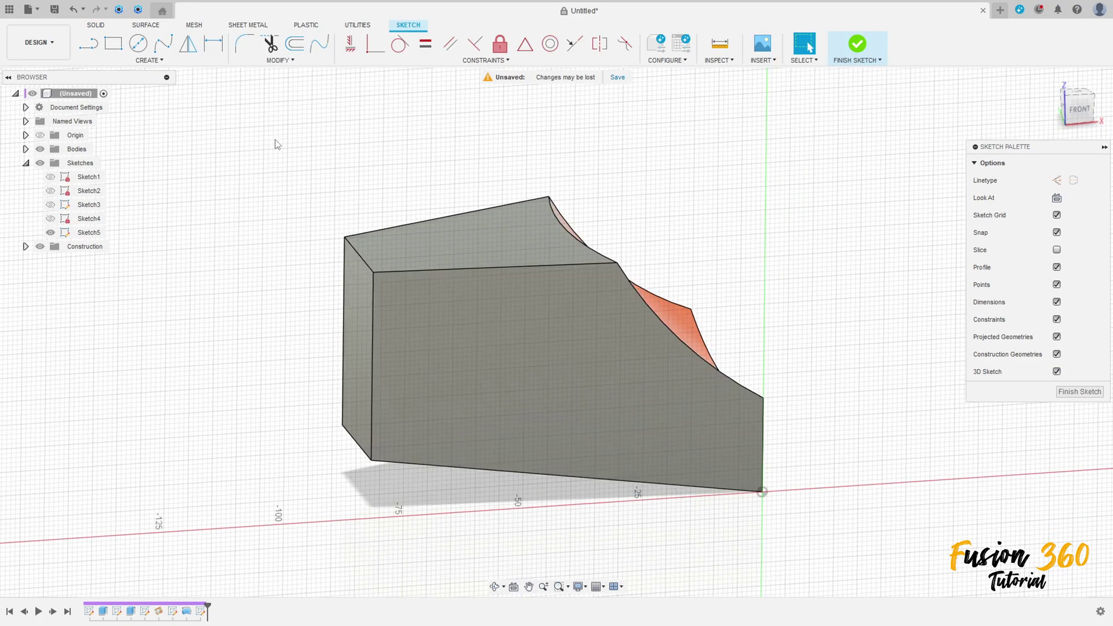
Sketch a 20 mm line down the front face's tall vertical edge from its upper corner, with its end coincident with that edge.
click(89, 44)
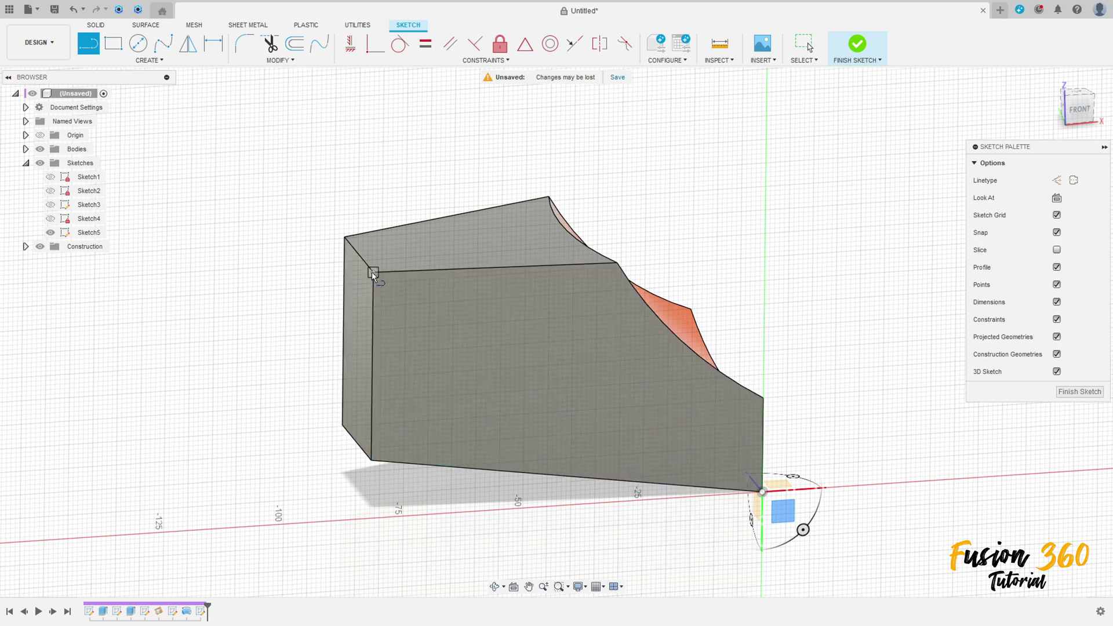
click(371, 272)
text(20)
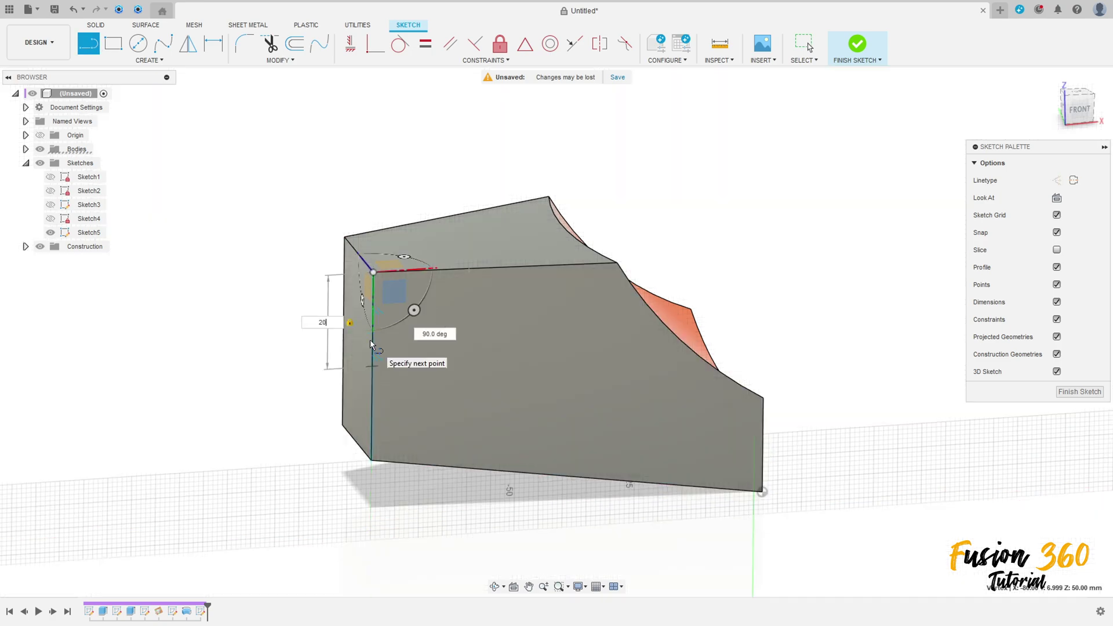
key(Return)
key(Escape)
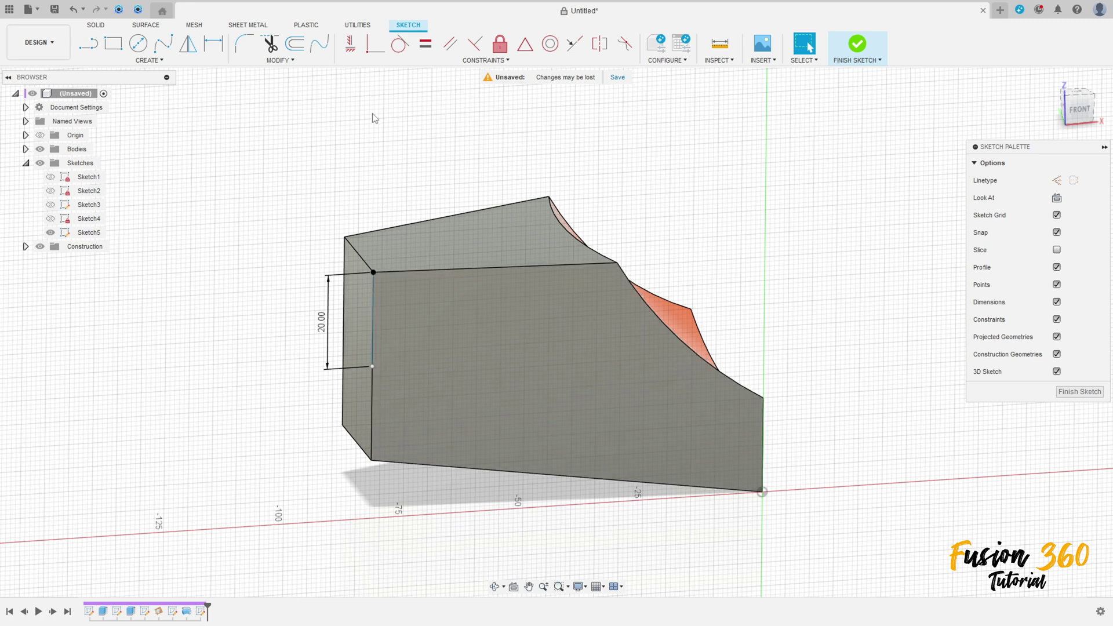
click(375, 44)
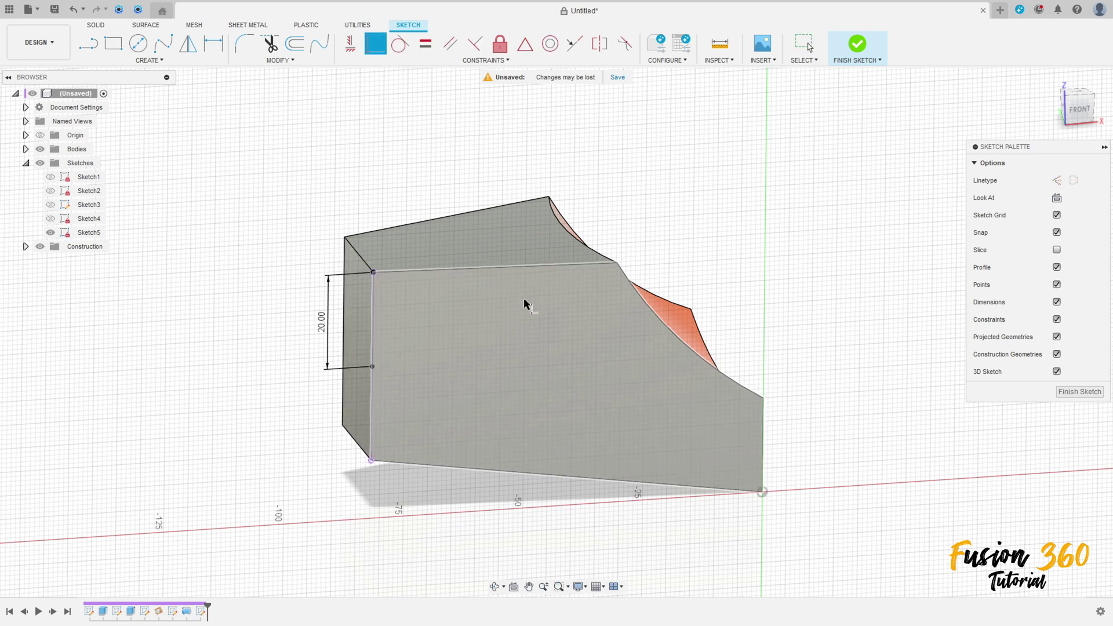
Sketch a 50 mm line from the origin along the front face's slanted lower edge and make its end coincident with that edge.
key(l)
click(763, 492)
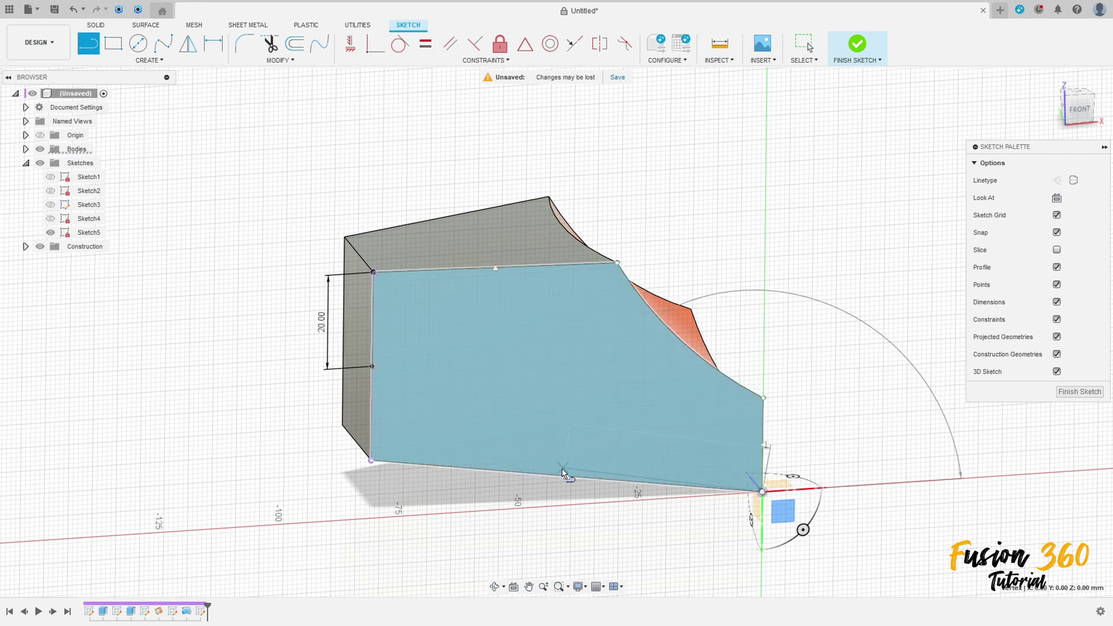
text(50)
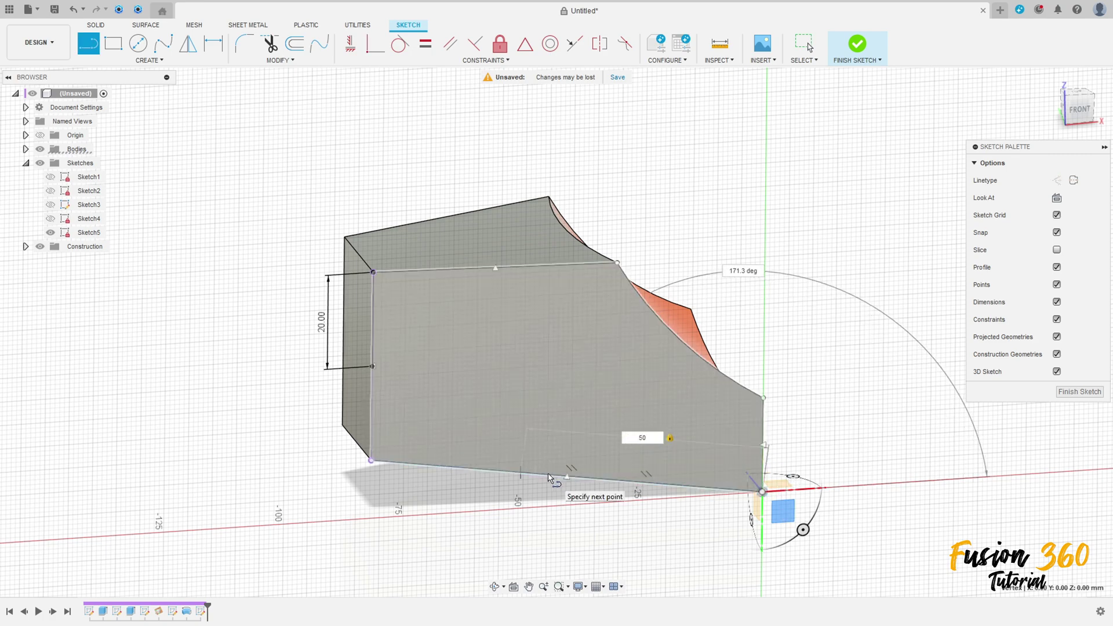
key(Return)
key(Escape)
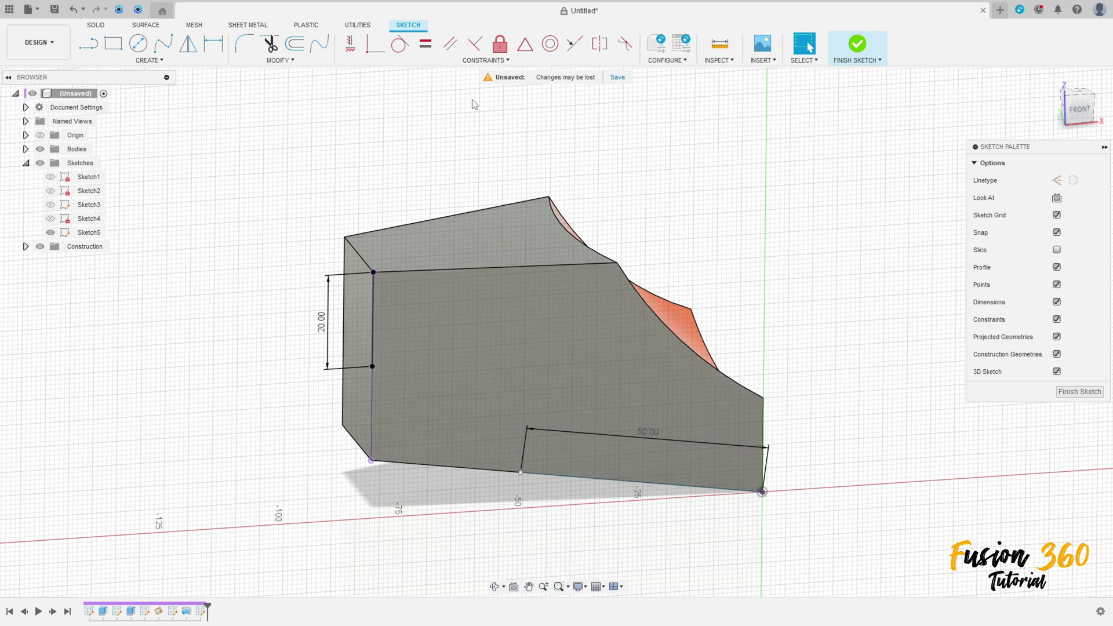
click(375, 43)
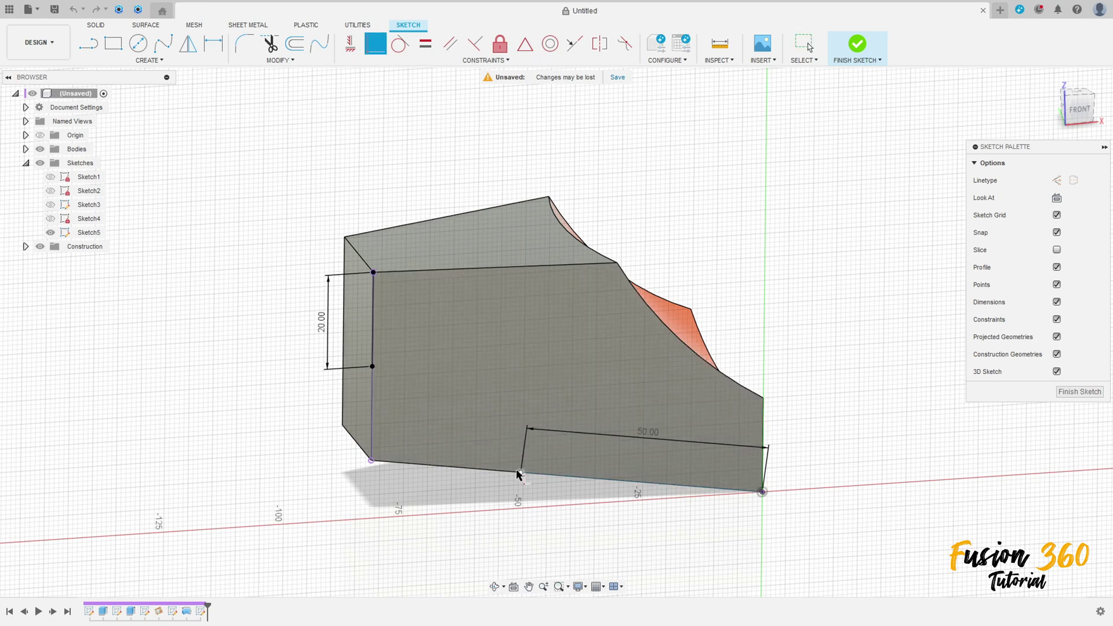
click(520, 474)
click(495, 471)
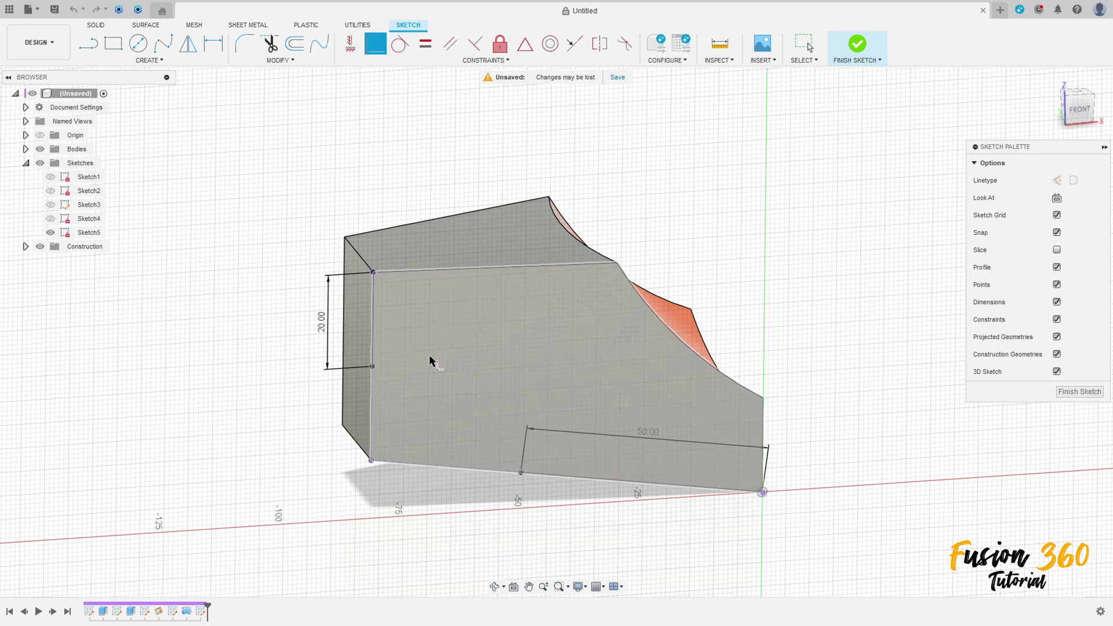
Sketch a 19 mm line down the end face's rear vertical edge from its upper corner and make its end coincident with that edge.
mouse_move(429, 356)
shift+middle_down()
mouse_move(455, 351)
mouse_move(454, 273)
shift+middle_up()
key(l)
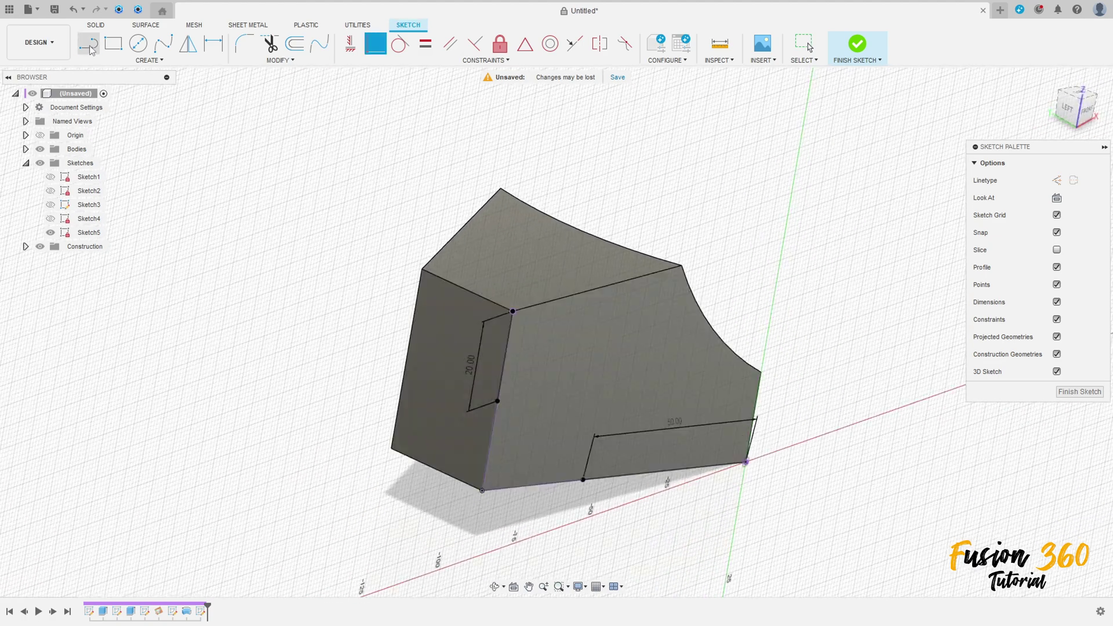
click(422, 270)
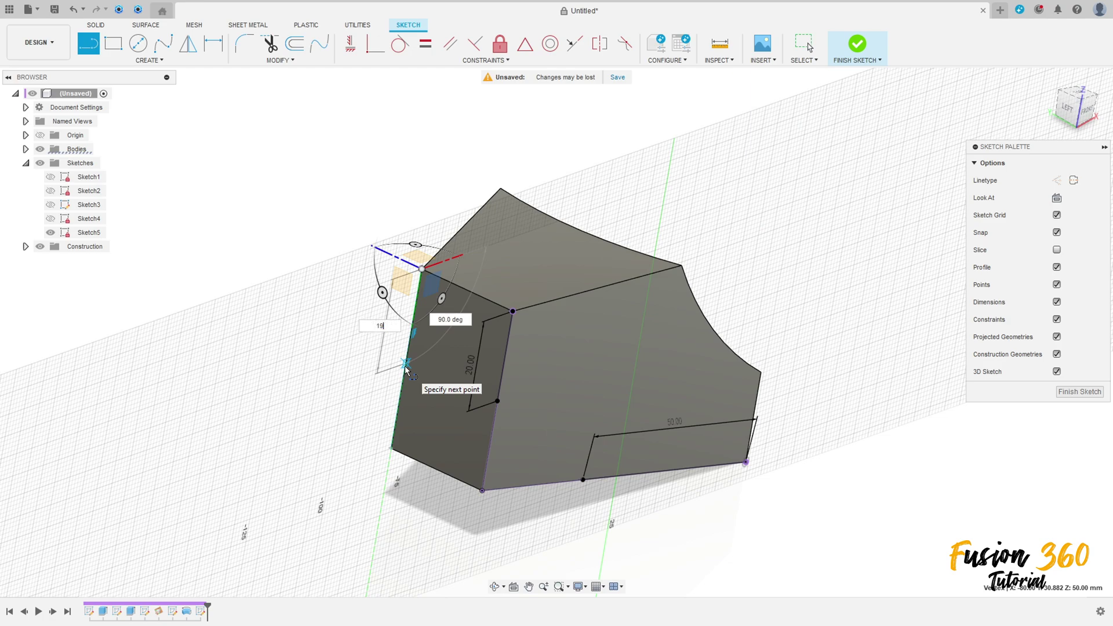
key(Return)
key(Escape)
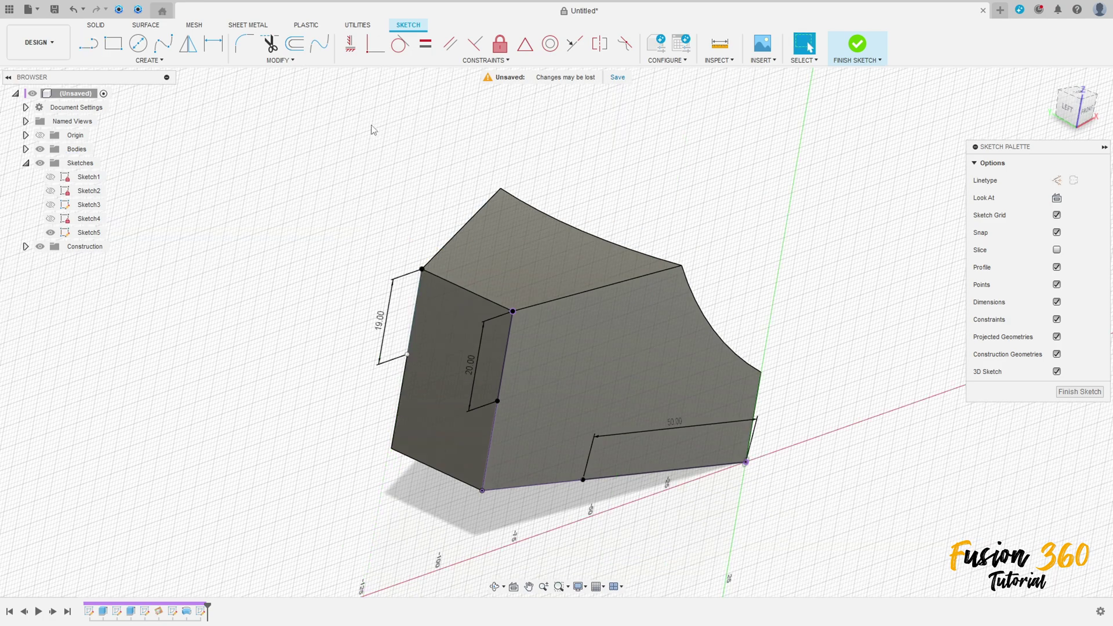
click(375, 44)
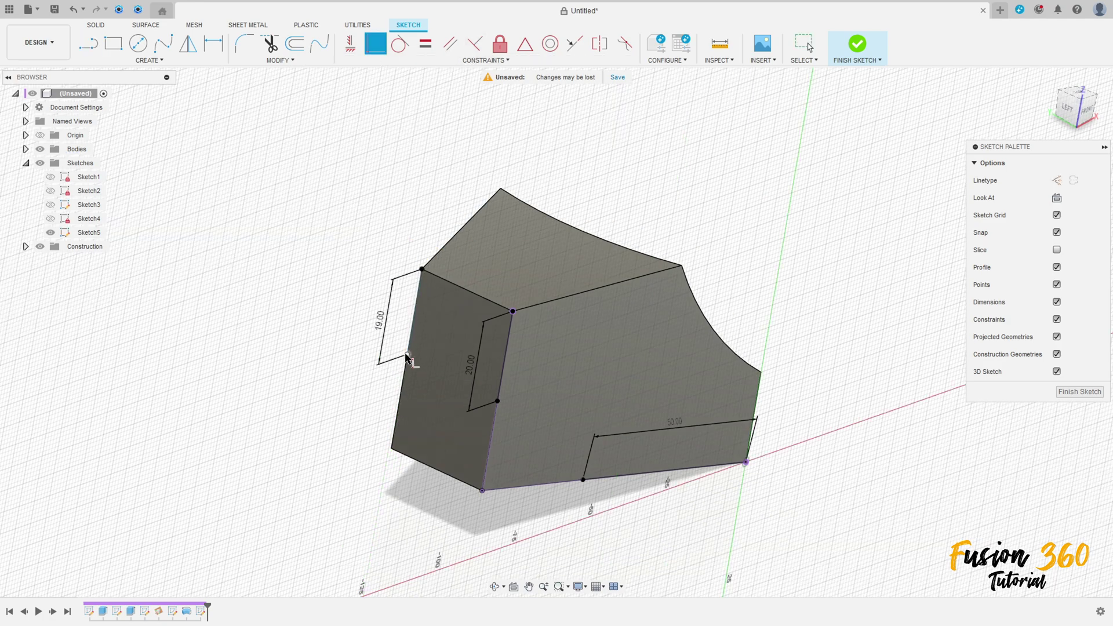
click(407, 356)
click(412, 382)
Turn off the display of projected geometries in the sketch, hiding the bodies only while doing so.
click(41, 149)
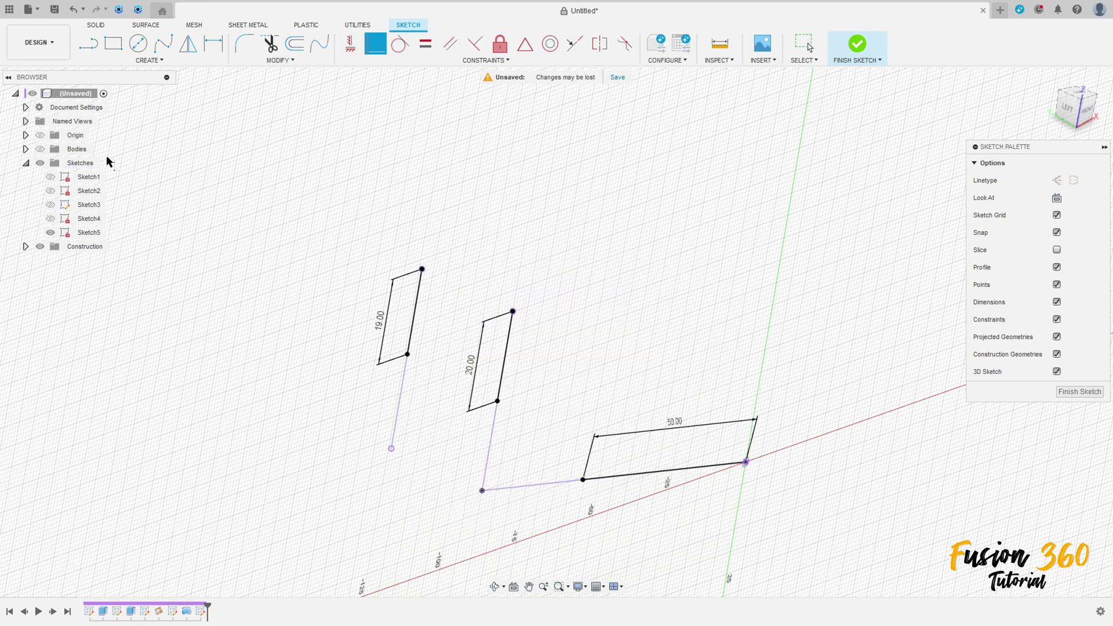
click(1056, 337)
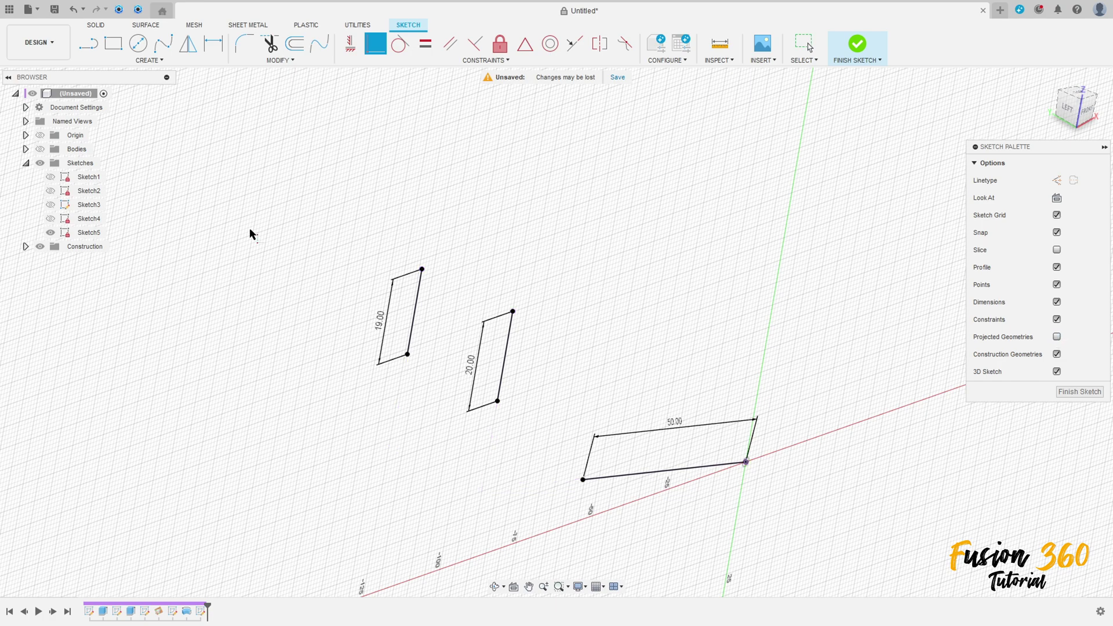
click(40, 149)
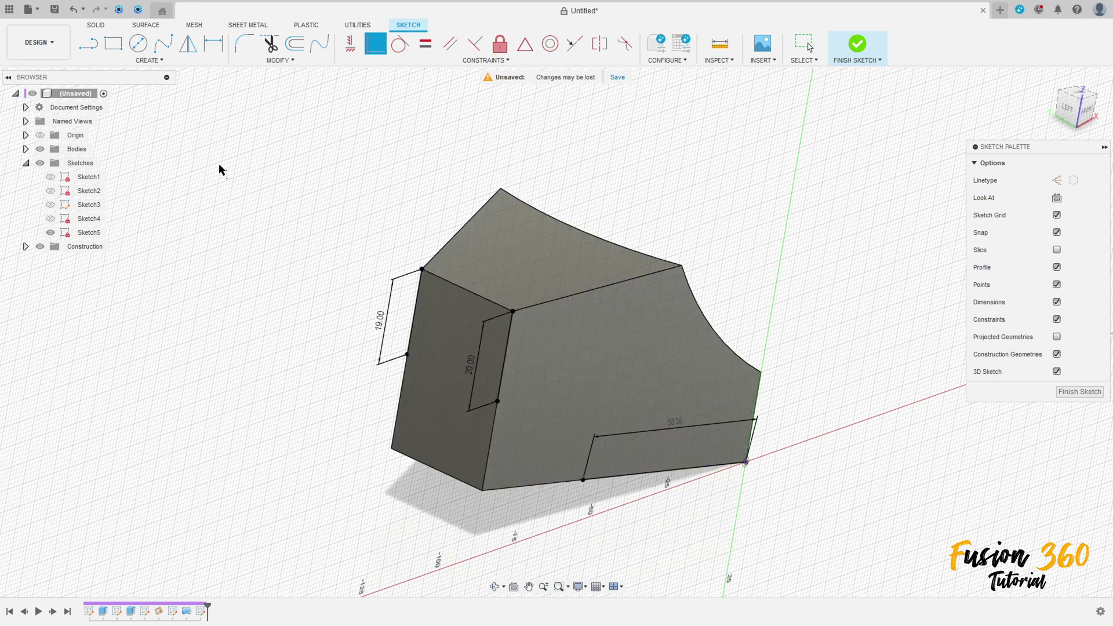
Place a free sketch point in open space beyond the block's tall end face.
click(151, 60)
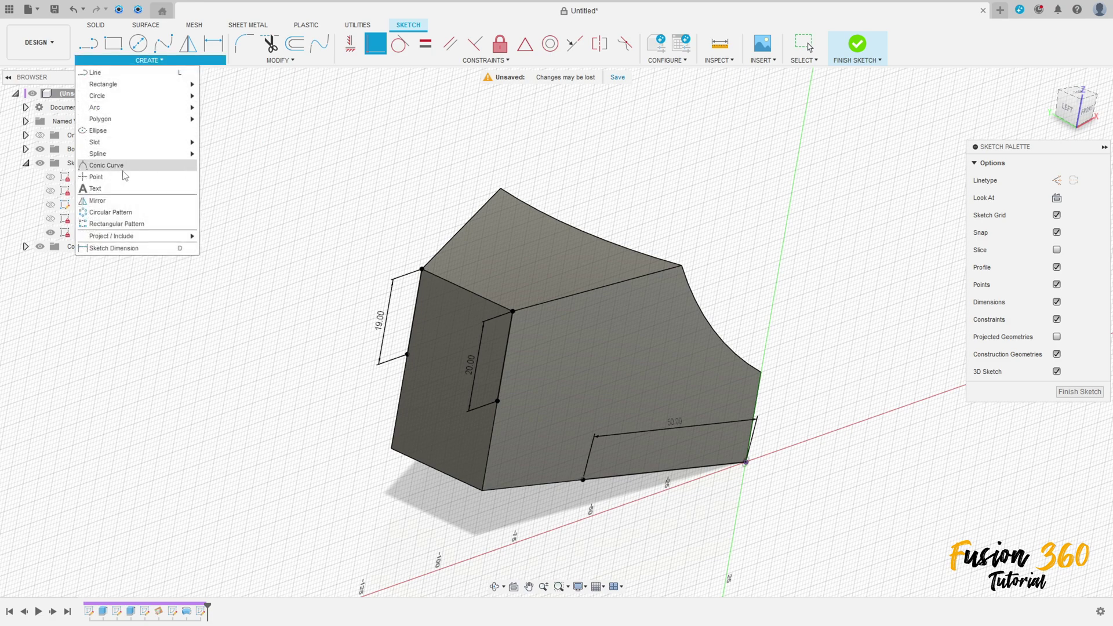
click(104, 177)
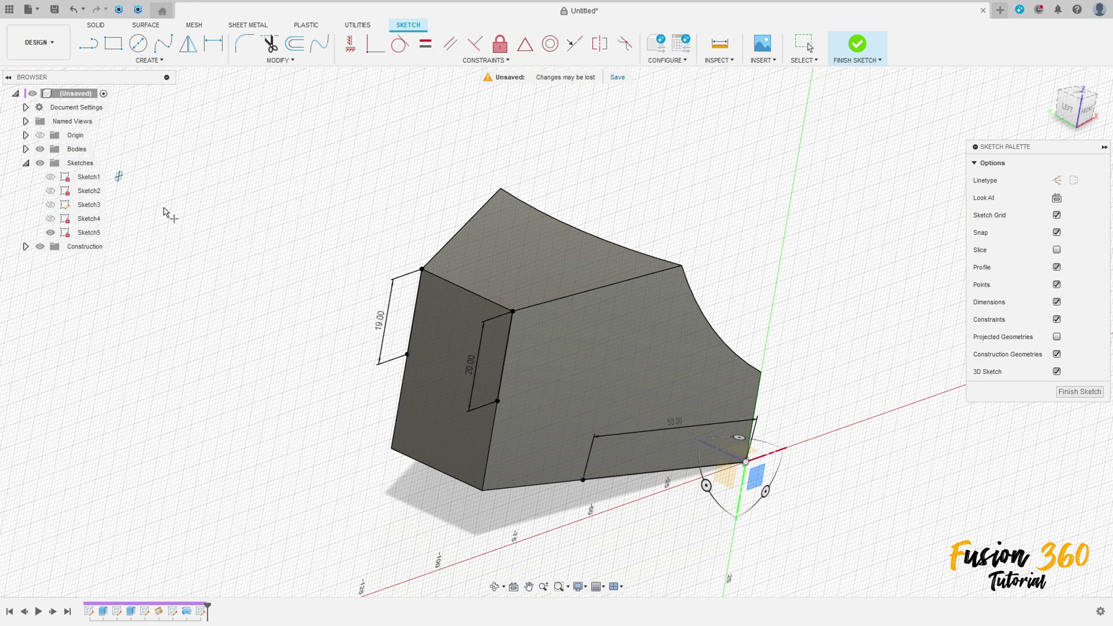
click(288, 271)
key(Escape)
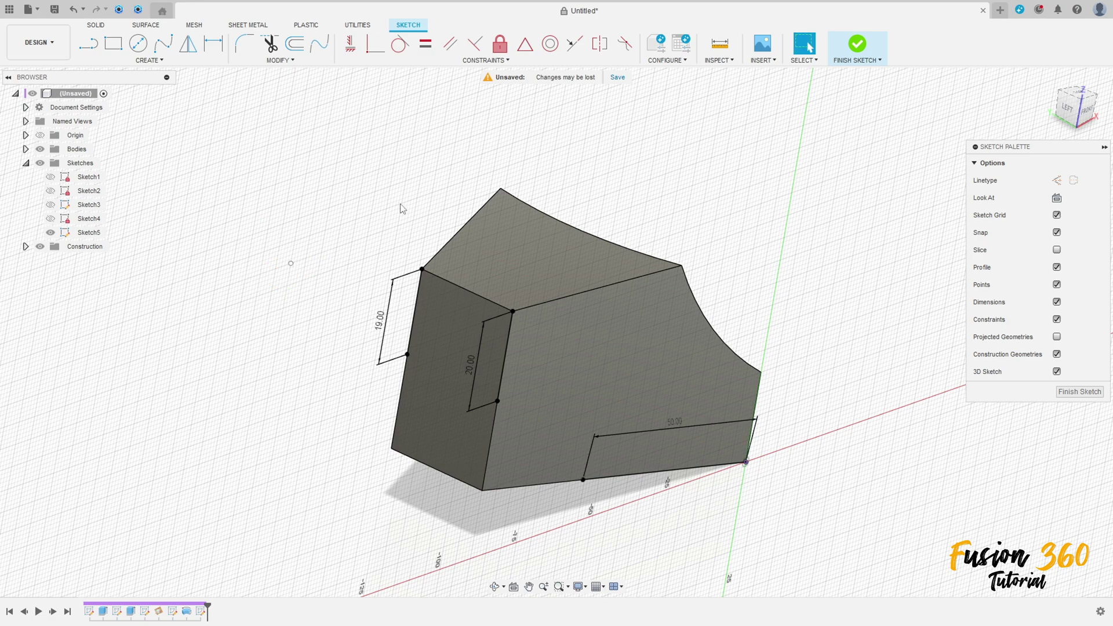
Connect the lower ends of the 19 mm and 20 mm lines and the far end of the 50 mm line to the free point with construction lines.
mouse_move(400, 204)
shift+middle_down()
mouse_move(383, 202)
mouse_move(380, 220)
mouse_move(437, 234)
shift+middle_up()
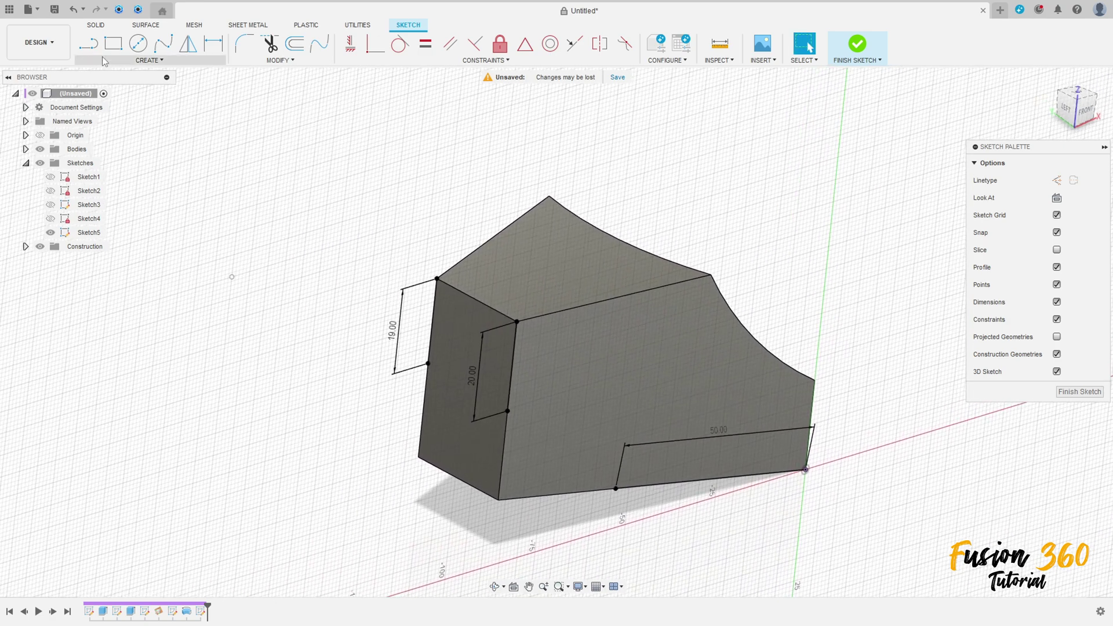
click(90, 44)
click(1057, 181)
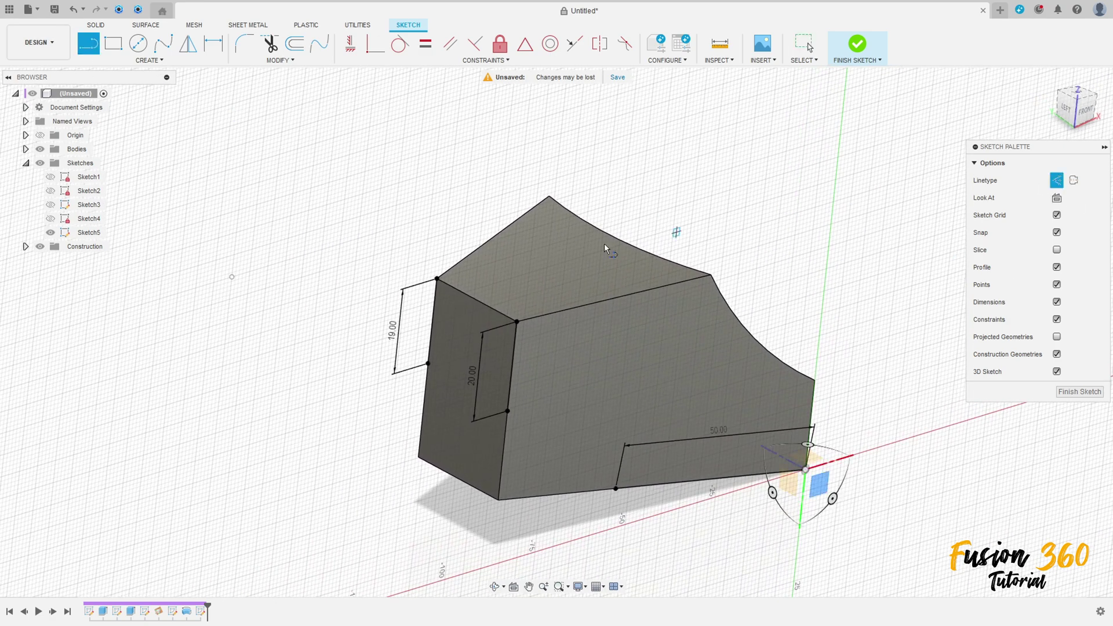
click(437, 278)
key(Escape)
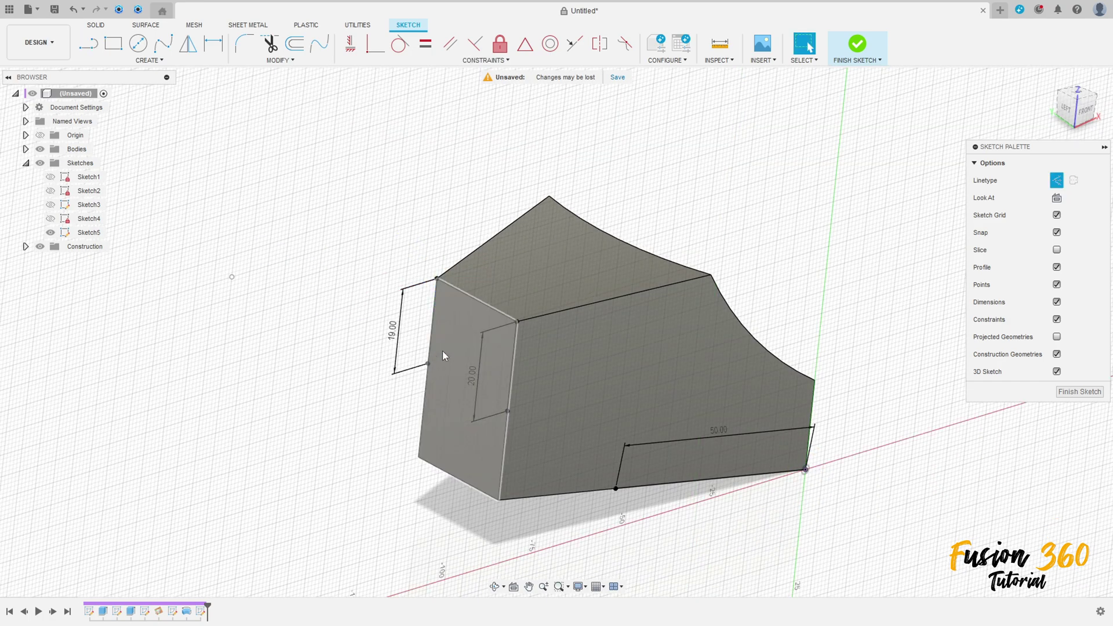
click(427, 364)
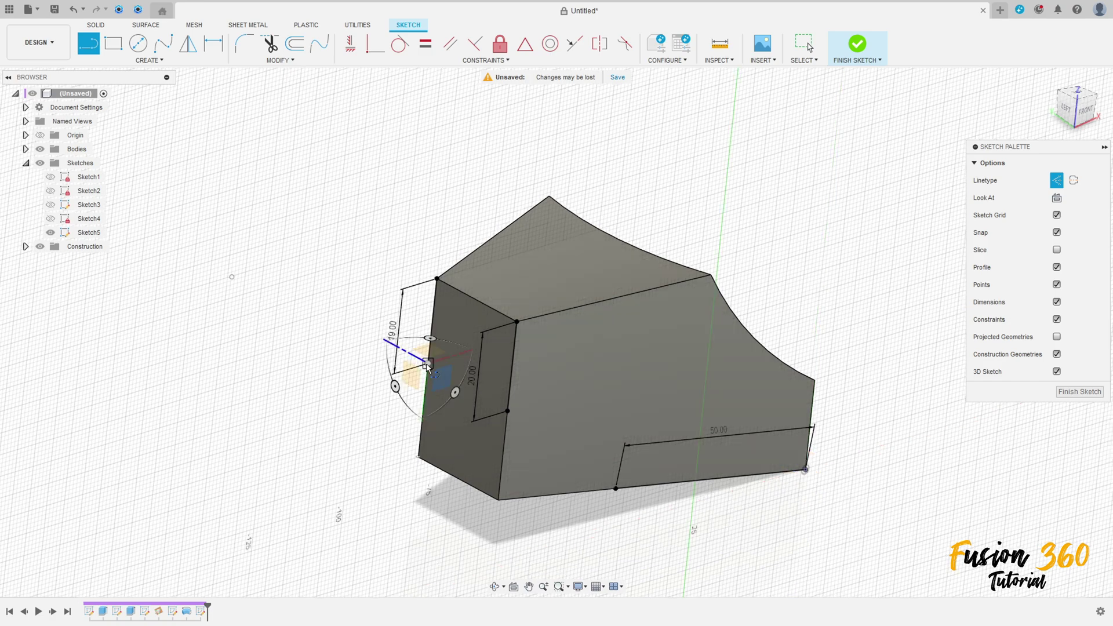
click(231, 278)
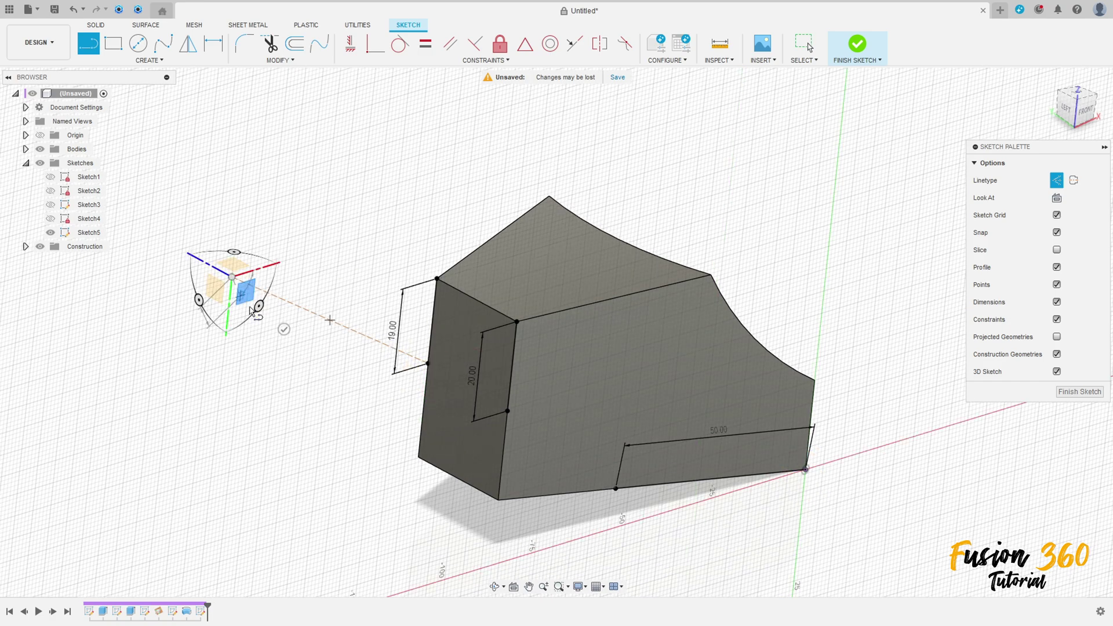
click(508, 412)
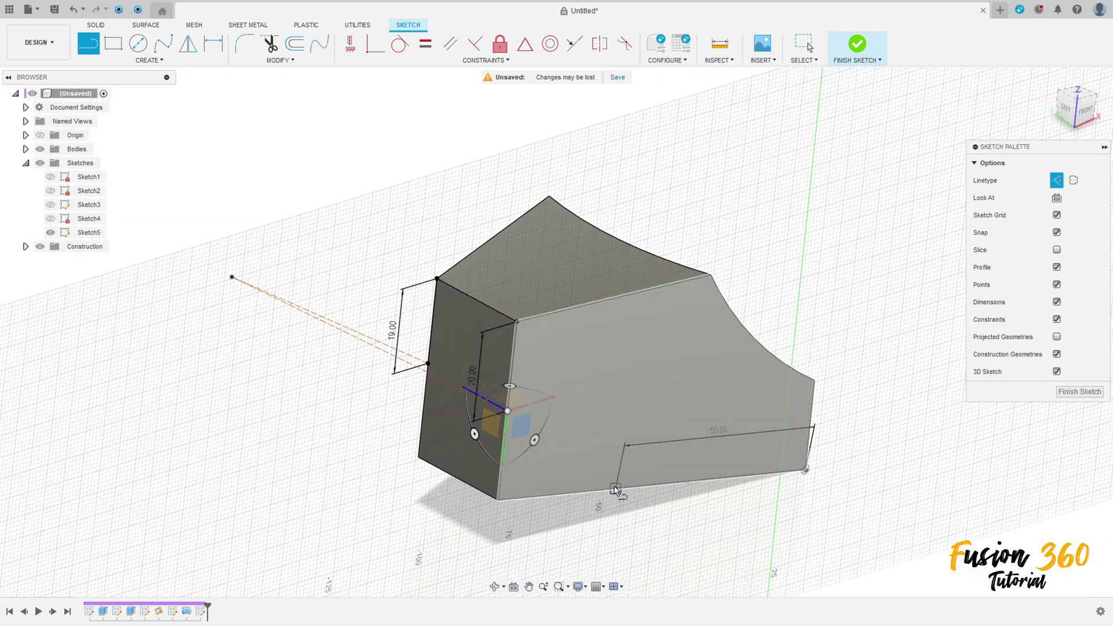
click(615, 490)
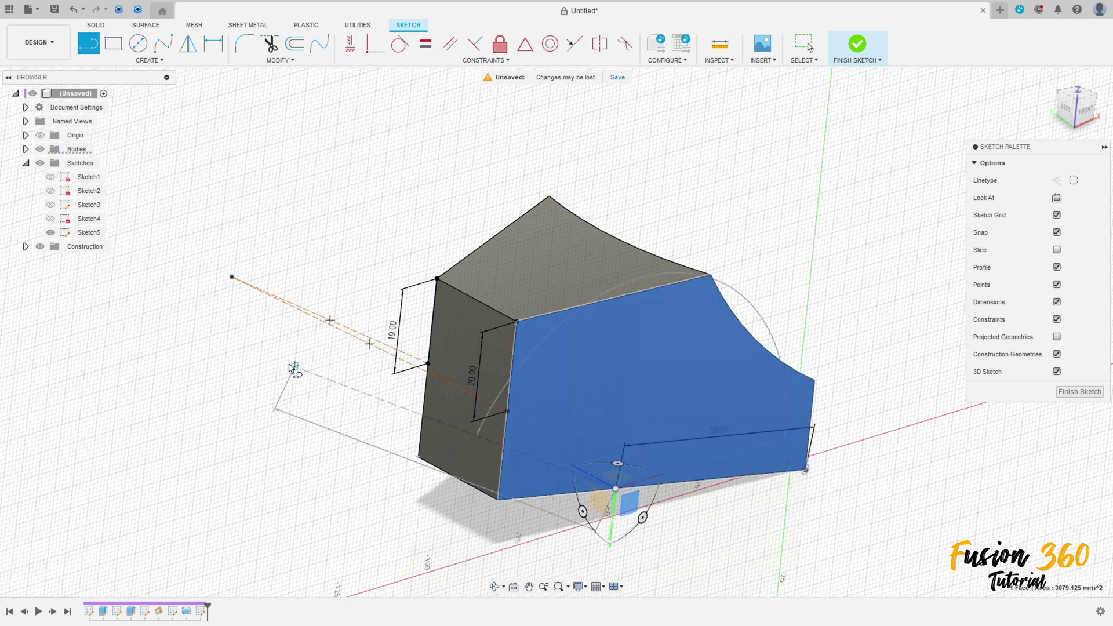
double_click(232, 276)
key(Escape)
shift+middle_drag(354, 457, 319, 331)
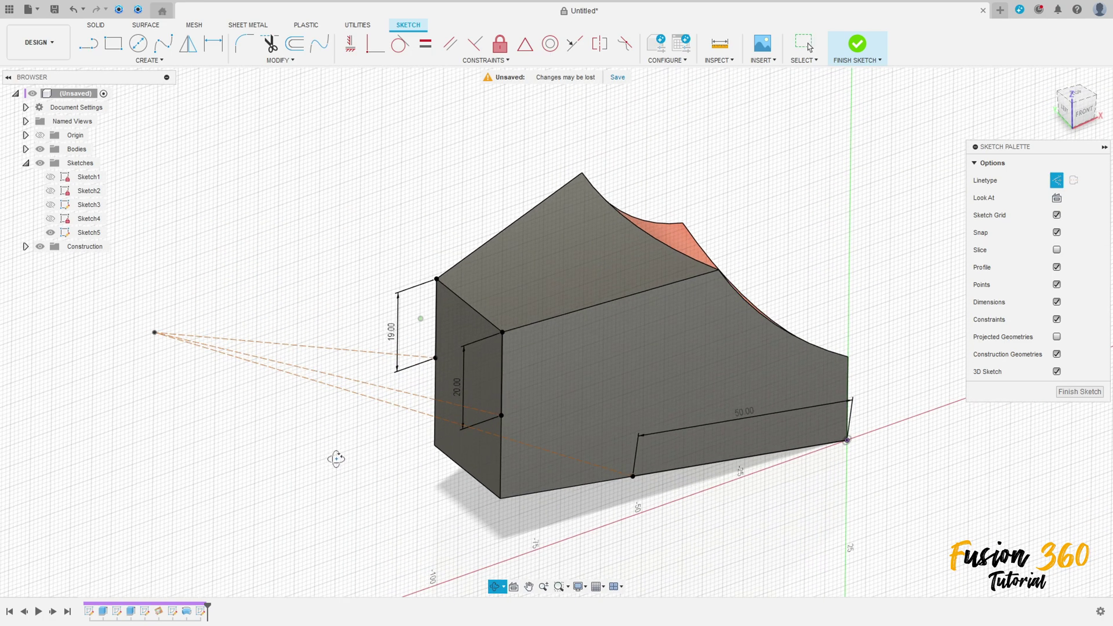
Apply Equal constraints to make the three construction lines meeting at the free point the same length.
click(425, 43)
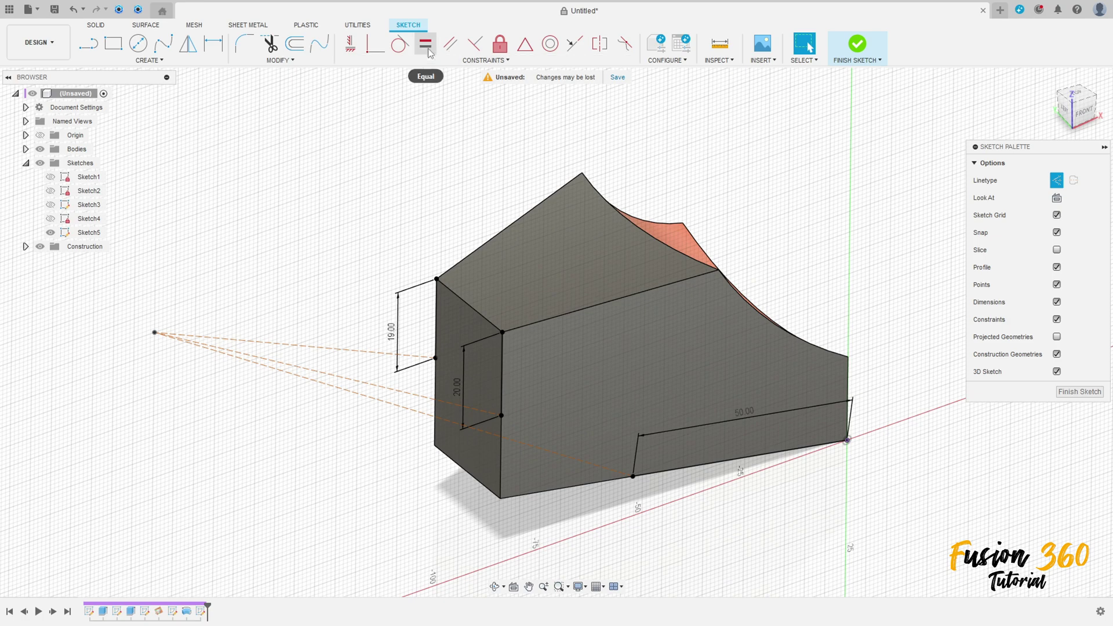
click(345, 385)
key(Delete)
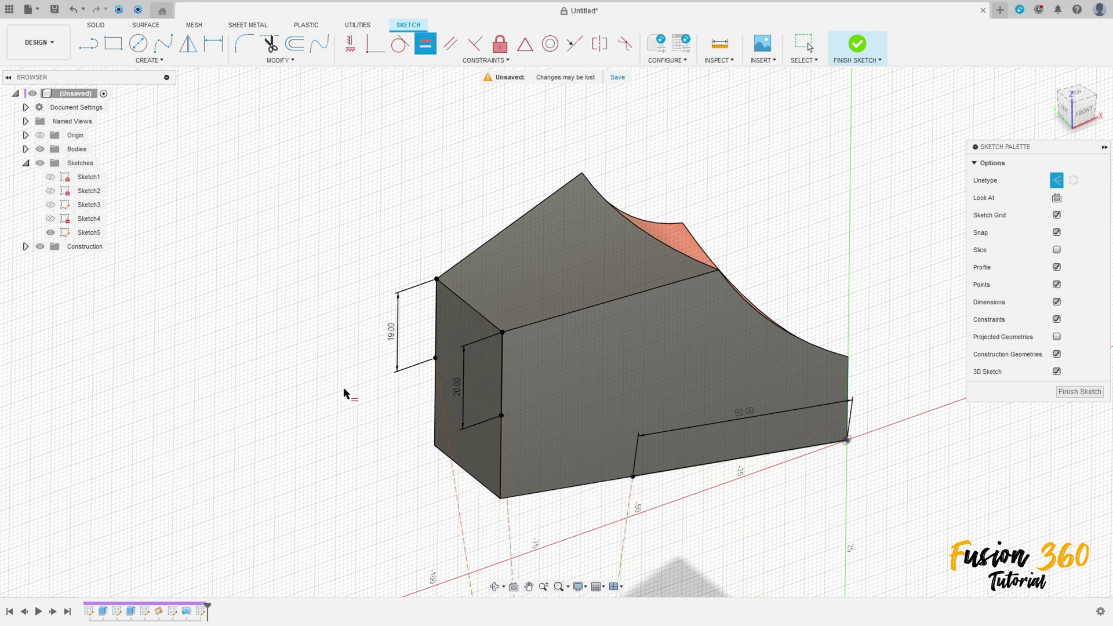
scroll(538, 558, down, 4)
middle_drag(539, 557, 441, 281)
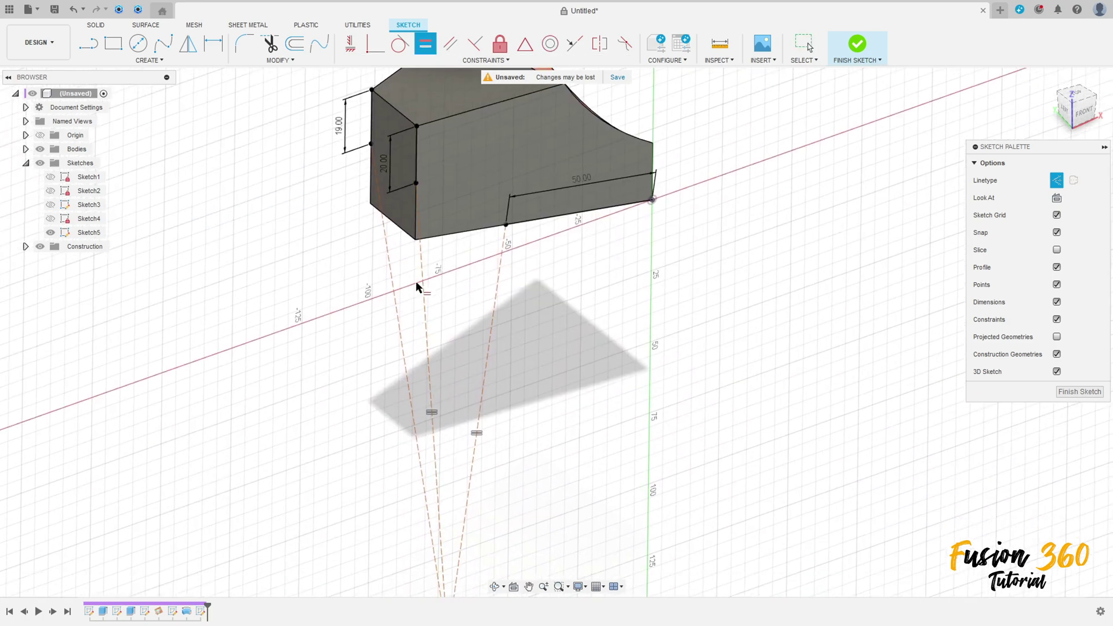
click(424, 306)
click(400, 319)
scroll(377, 331, down, 3)
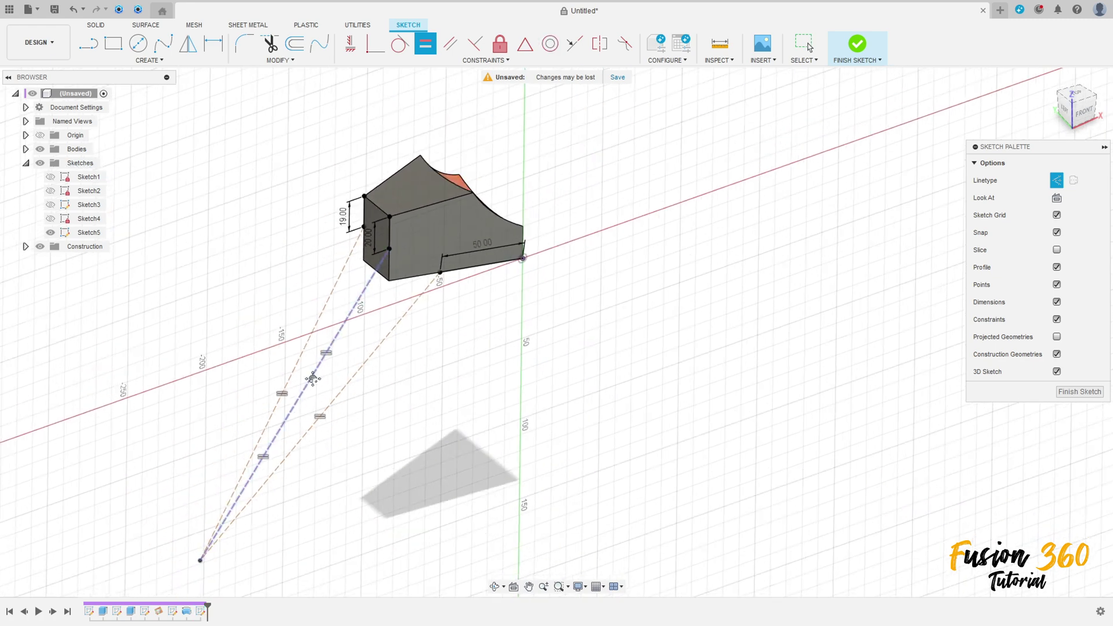
mouse_move(312, 380)
middle_down()
mouse_move(400, 282)
mouse_move(281, 241)
mouse_move(308, 261)
middle_up()
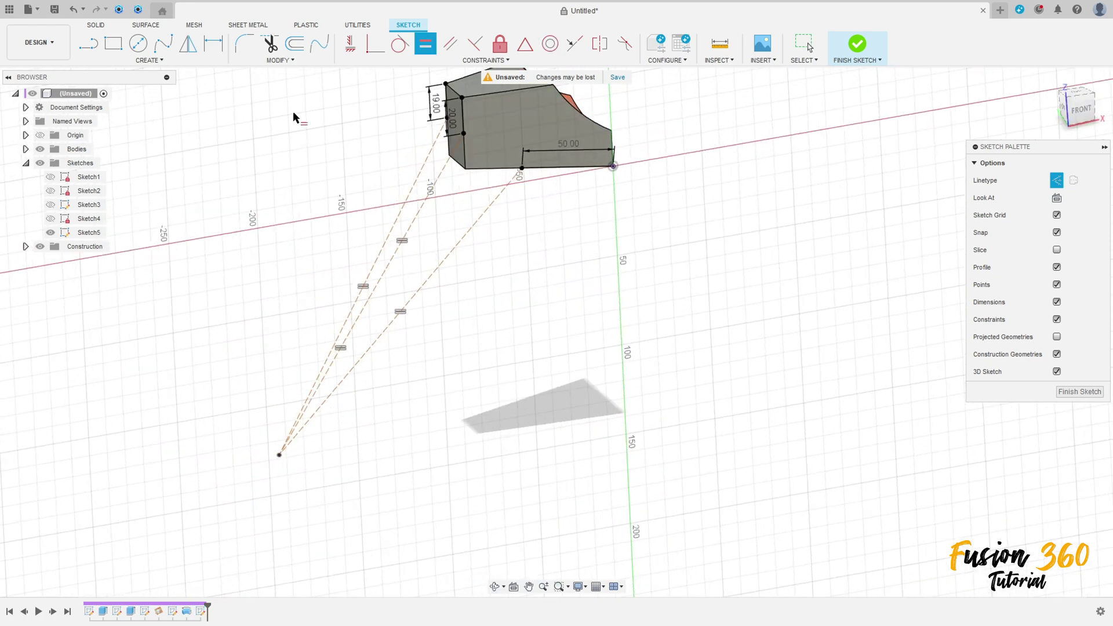
Dimension the construction line from the 50 mm line's end to the free apex point as 50 mm and finish the sketch.
click(211, 48)
click(441, 262)
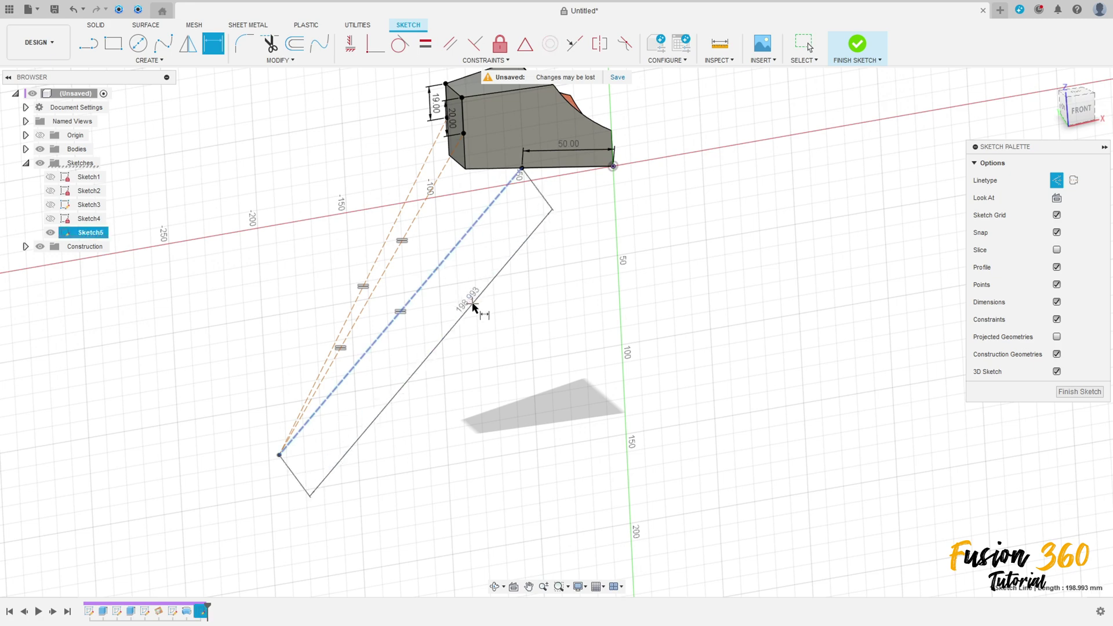
click(473, 305)
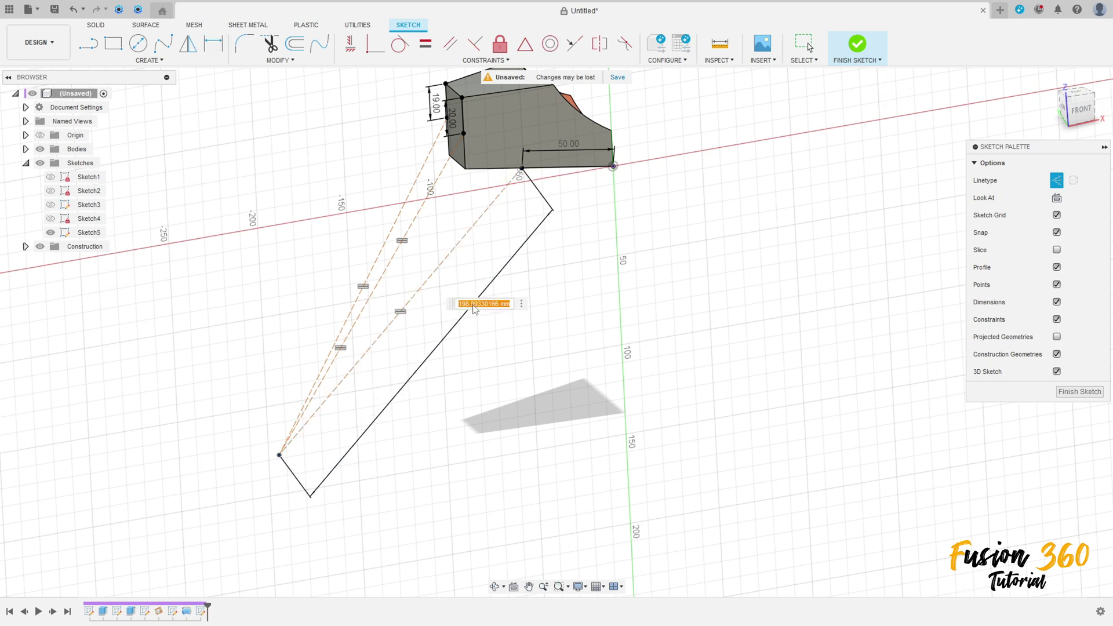
key(Return)
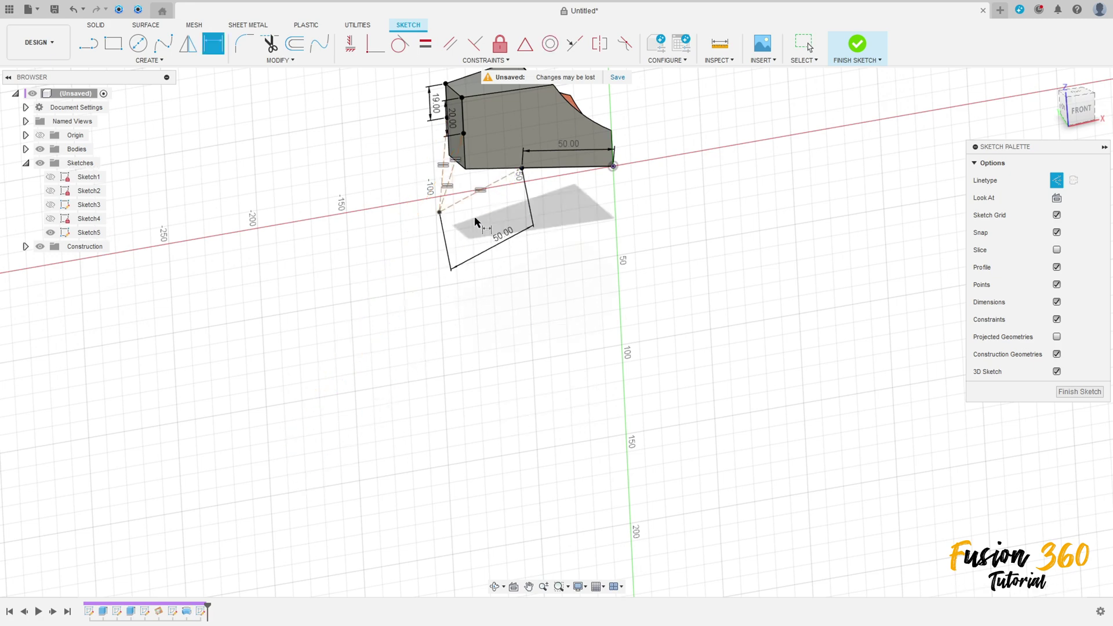
middle_drag(476, 218, 562, 382)
scroll(567, 336, up, 3)
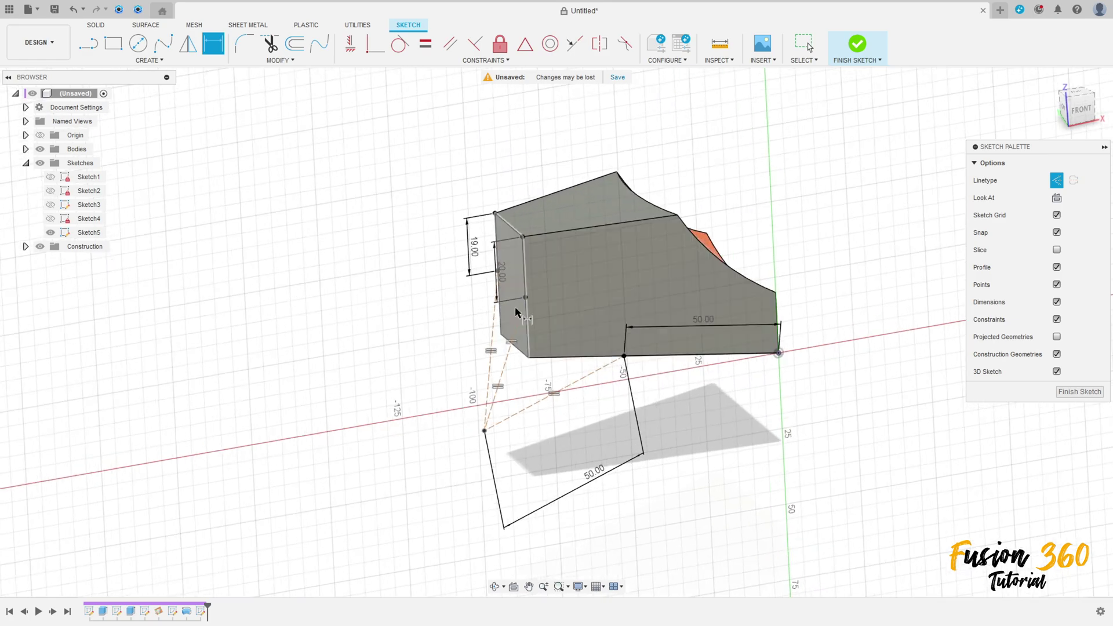
mouse_move(597, 323)
shift+middle_down()
mouse_move(676, 313)
mouse_move(614, 323)
shift+middle_up()
click(857, 46)
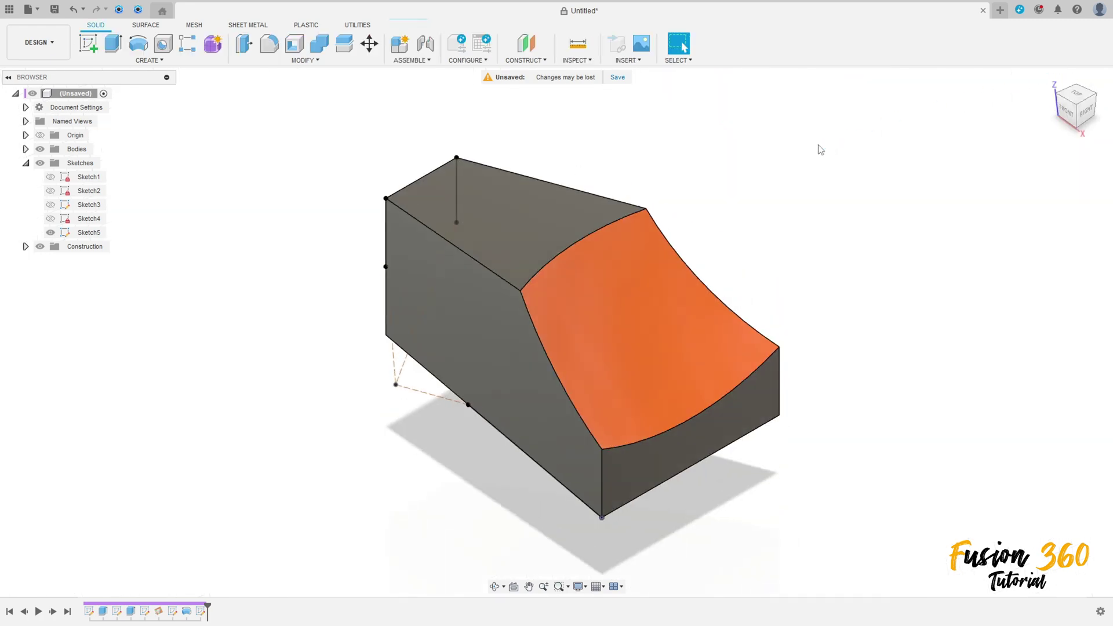
Create a construction plane through the 50 mm line's far end, the free apex point and the lower end of the 19 mm line.
click(524, 61)
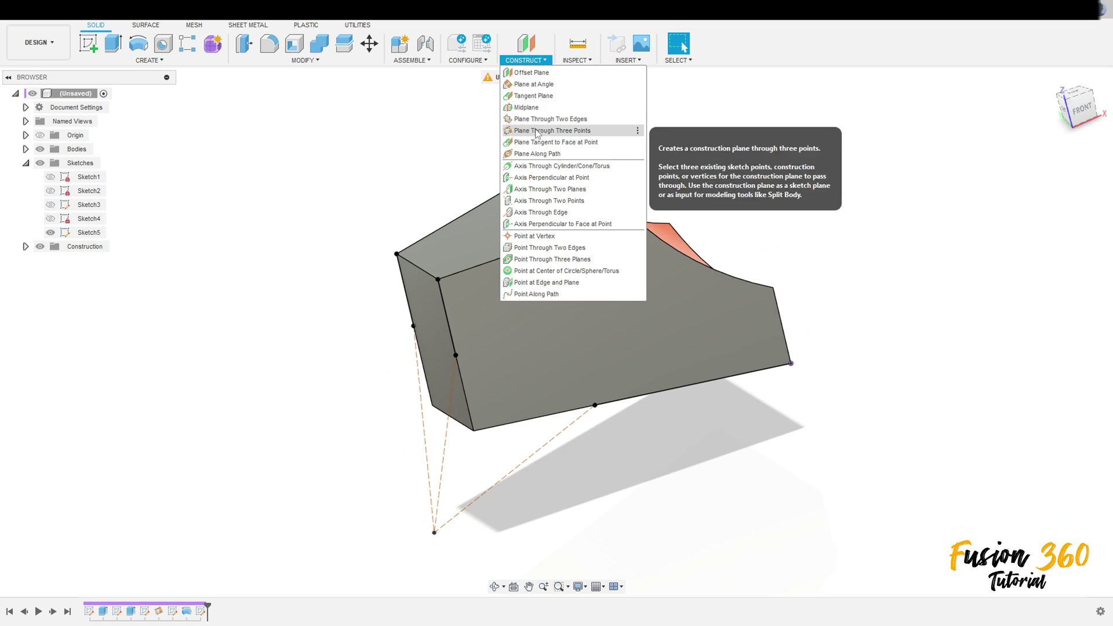
click(536, 132)
click(595, 405)
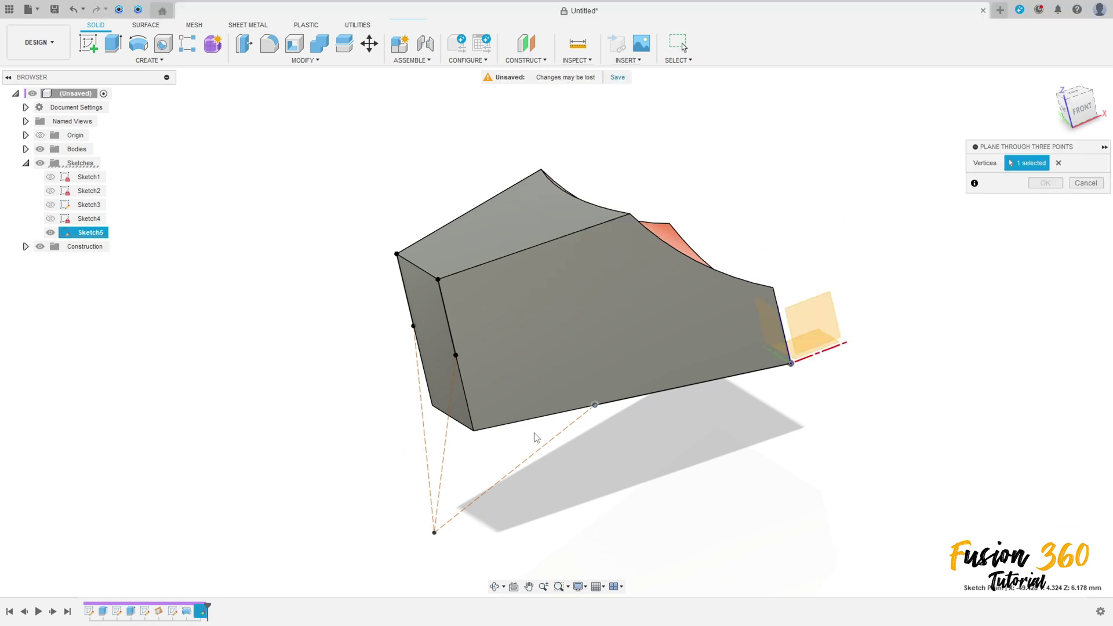
click(434, 533)
click(414, 327)
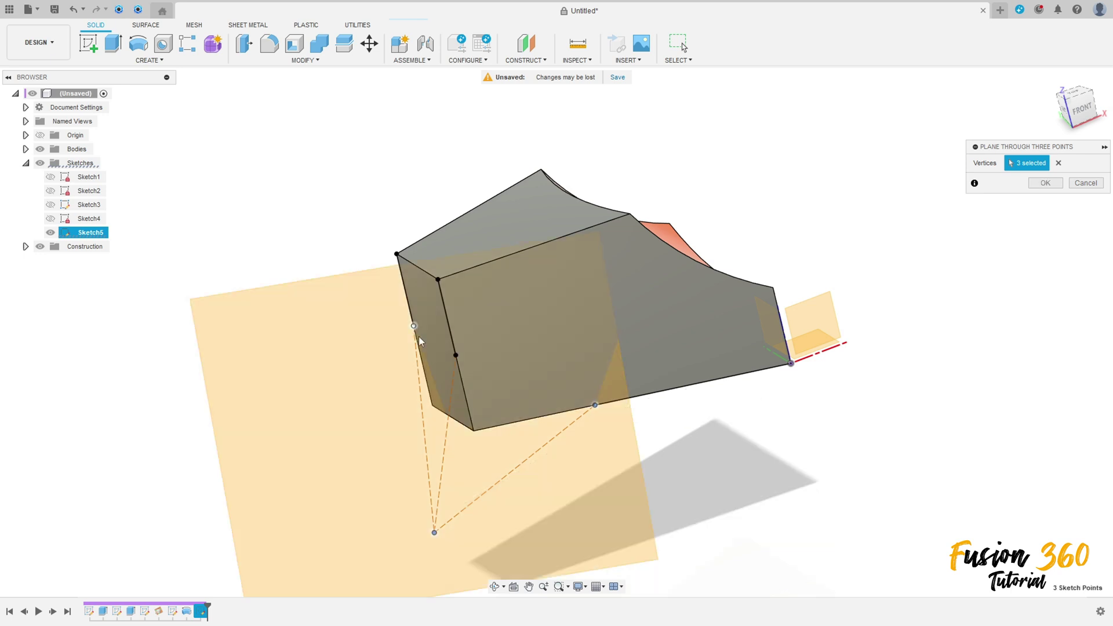
click(1041, 183)
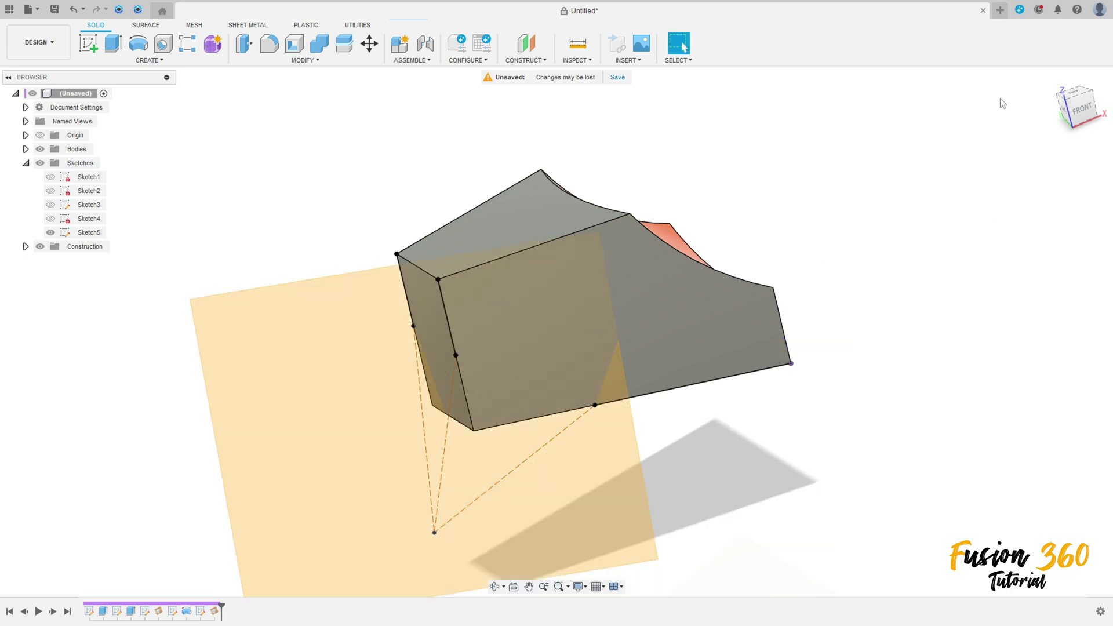
Start a sketch on the new three-point plane with 3D Sketch turned off.
click(1050, 80)
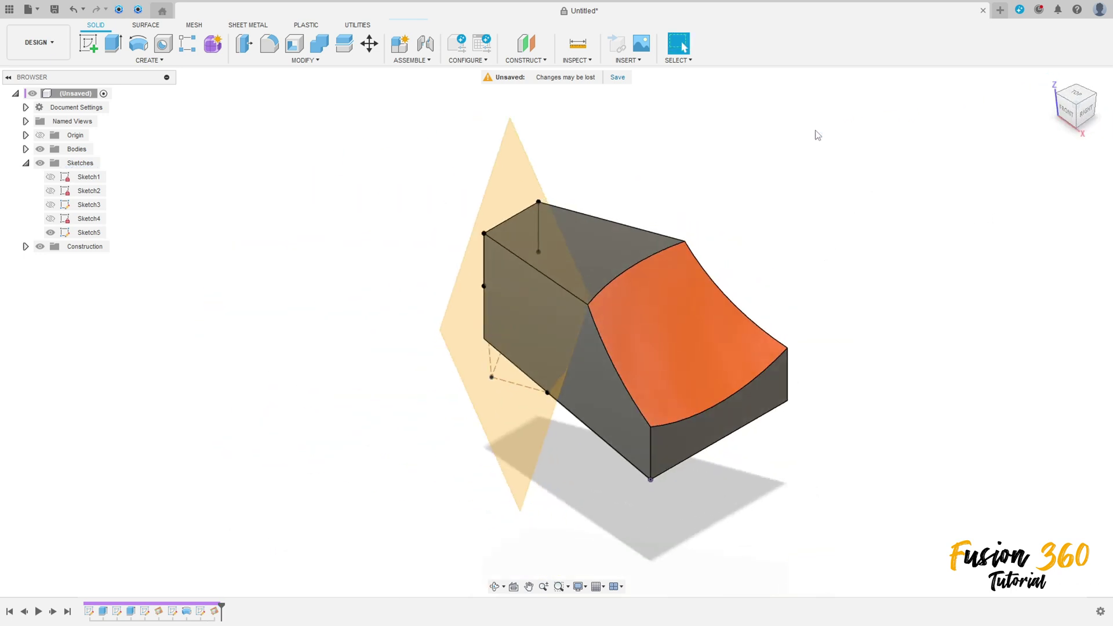
click(89, 42)
click(506, 175)
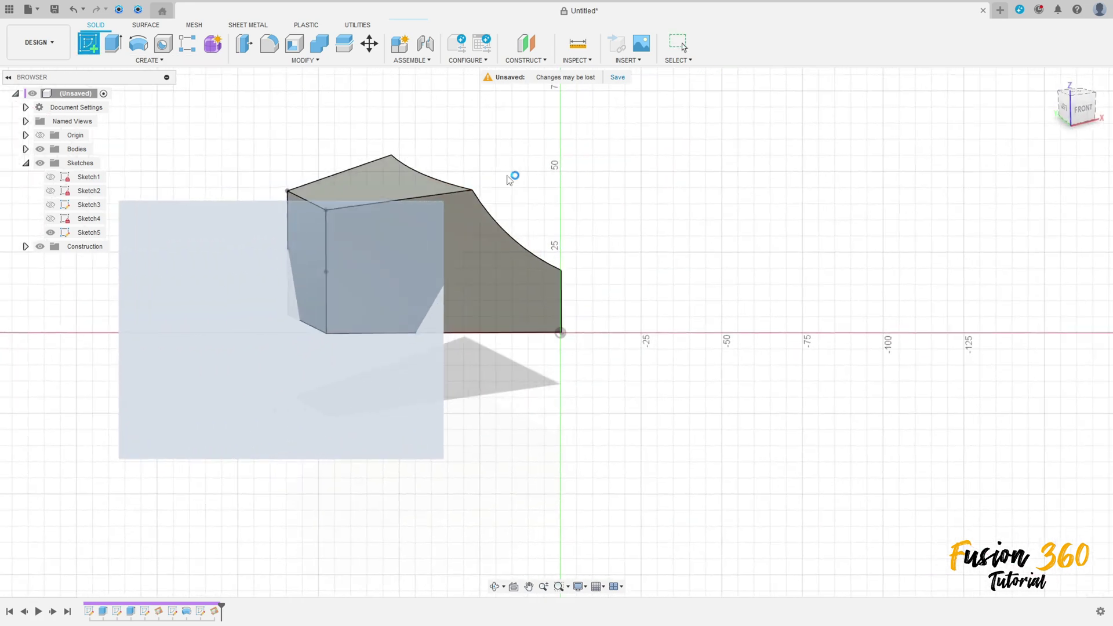
click(88, 44)
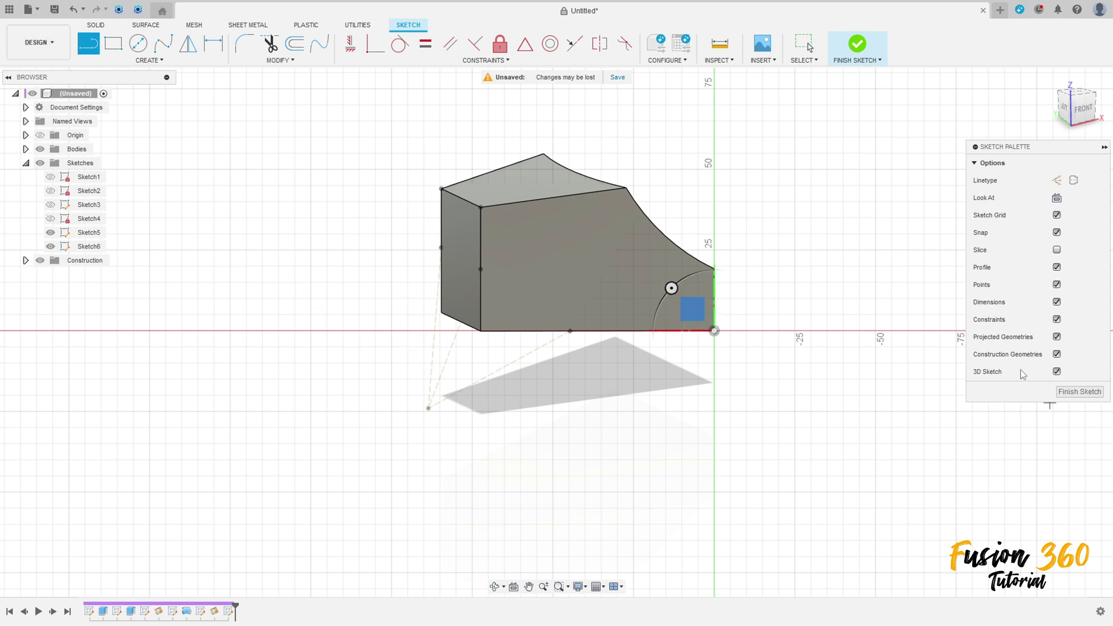
click(401, 265)
click(399, 291)
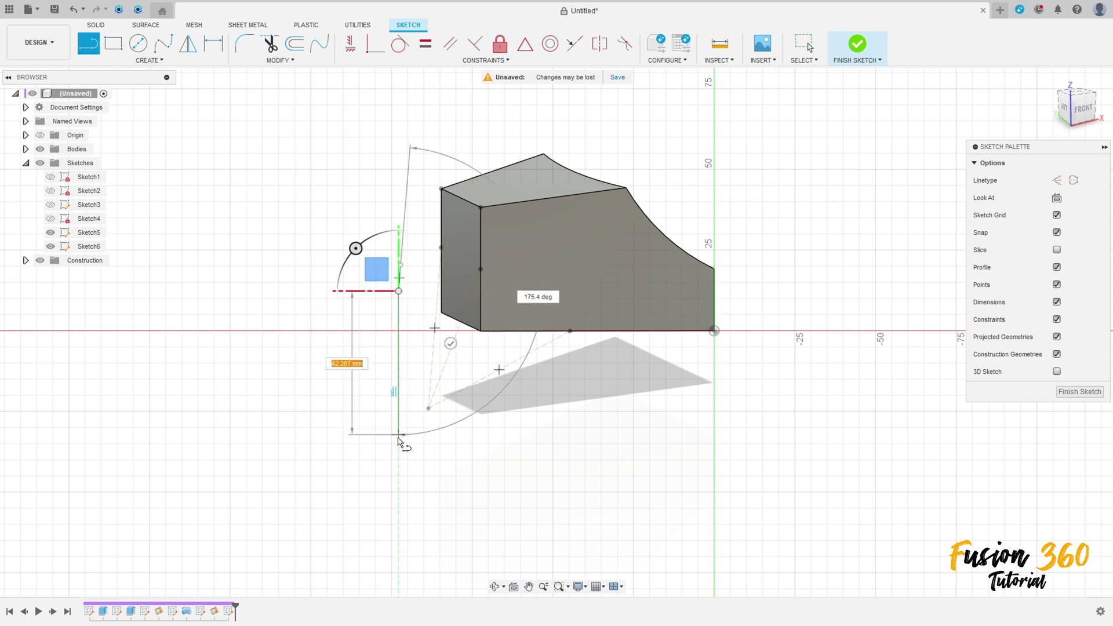
key(Escape)
key(l)
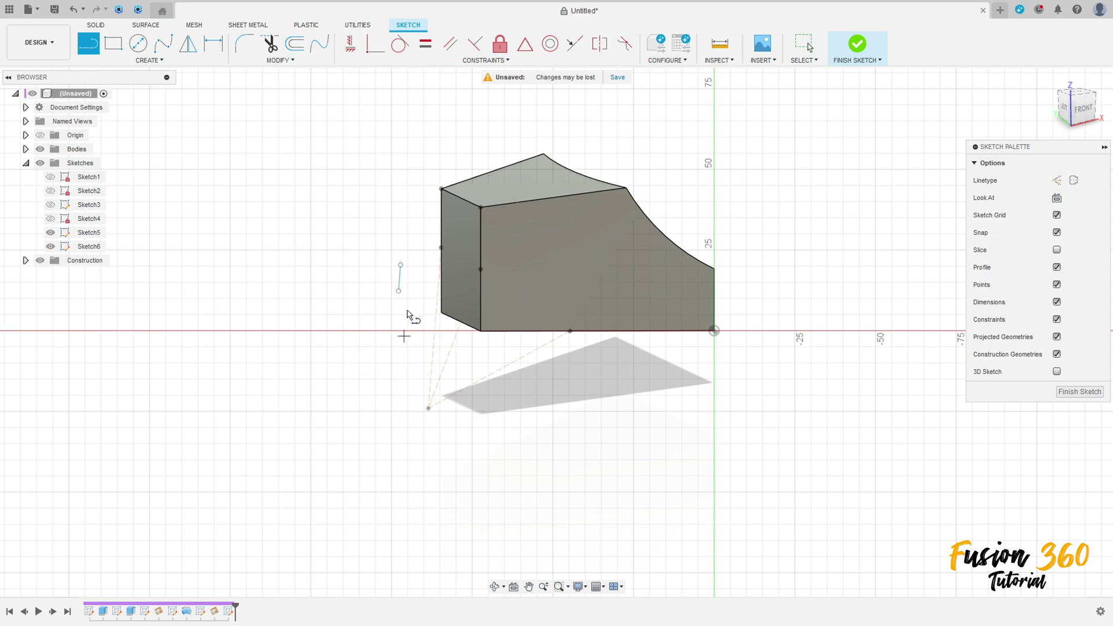
key(Escape)
click(399, 280)
key(Delete)
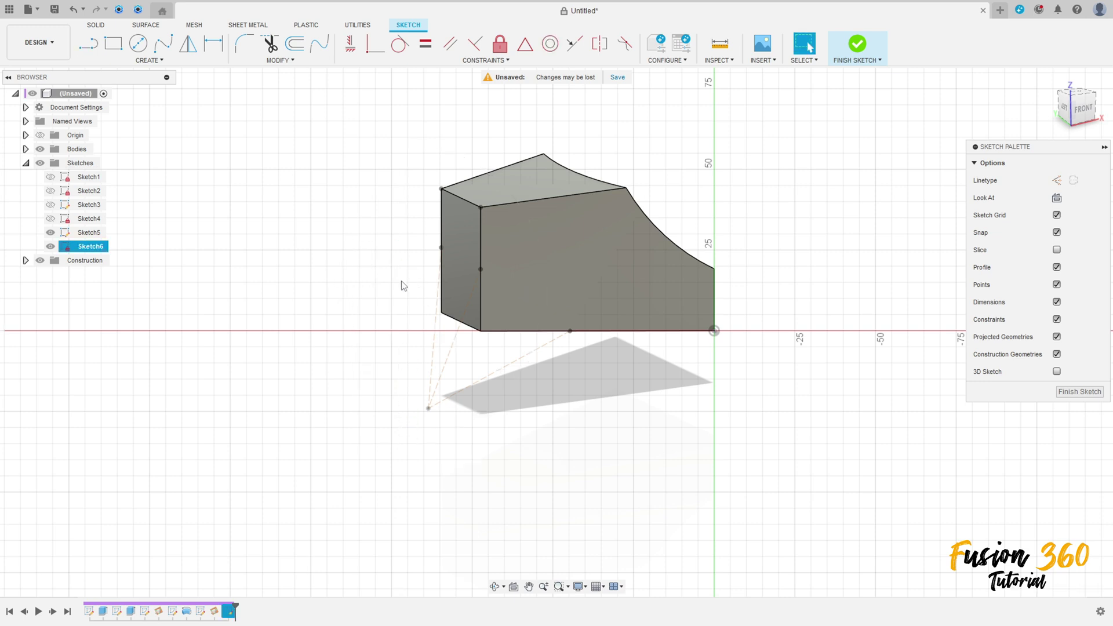
Draw a vertical line about 41 mm long beside the apex point and constrain its midpoint to that point.
key(l)
click(422, 292)
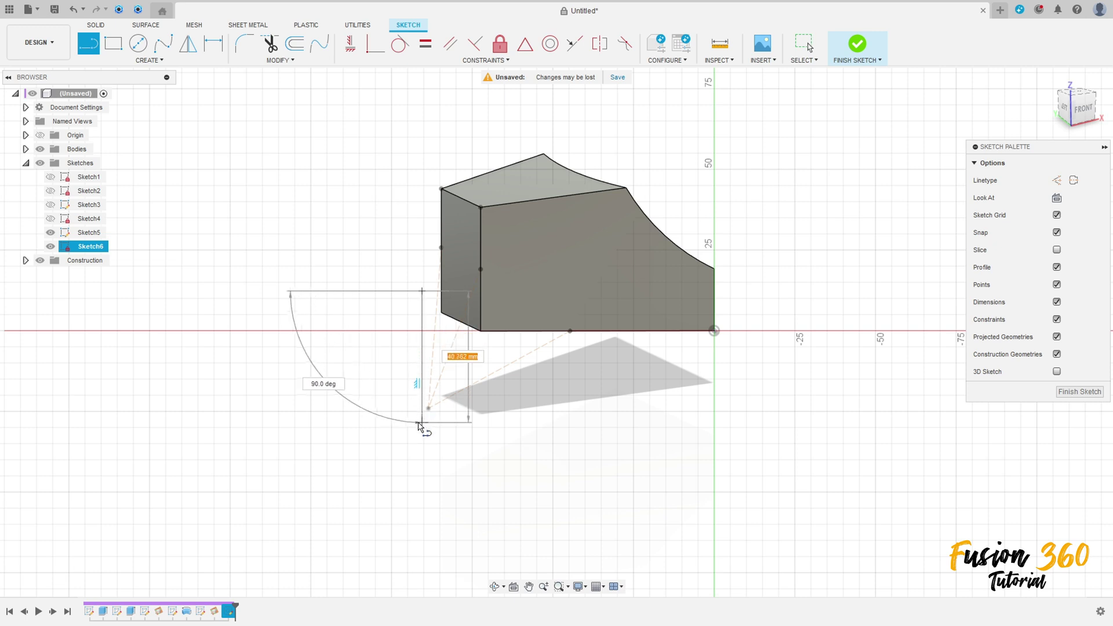
click(422, 424)
scroll(374, 289, up, 2)
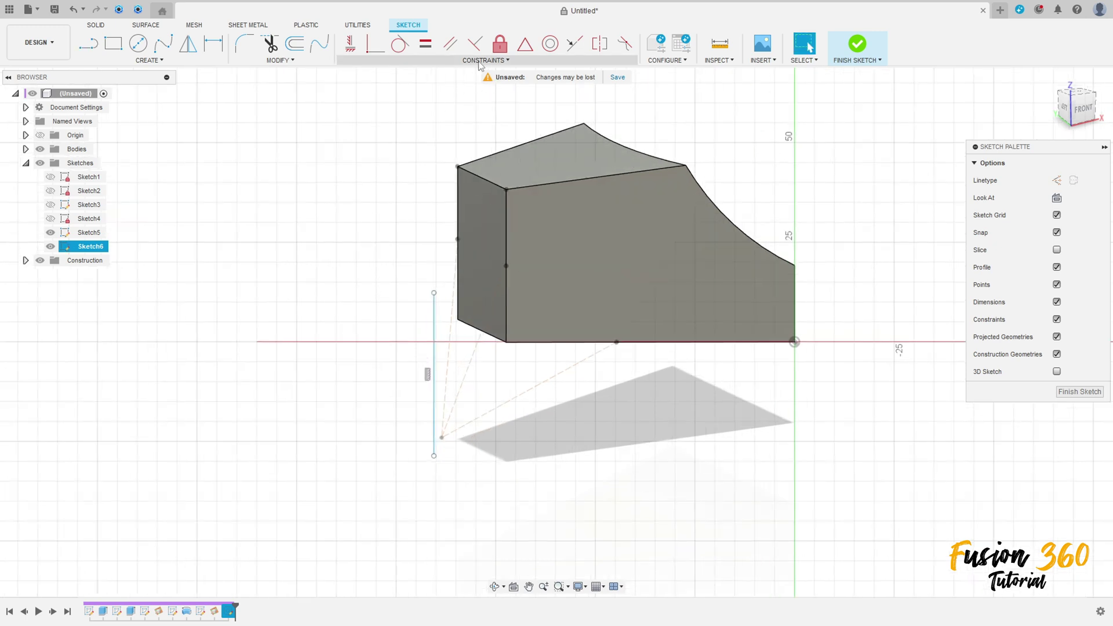
click(525, 44)
click(435, 370)
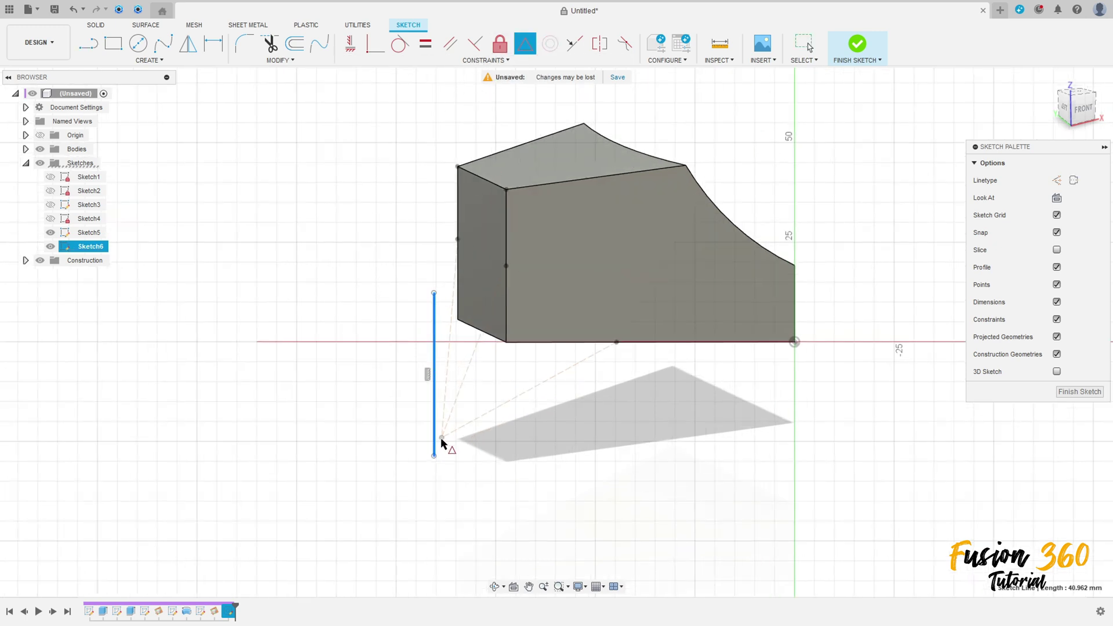
click(442, 438)
Dimension the vertical line's length as 100 mm.
click(213, 43)
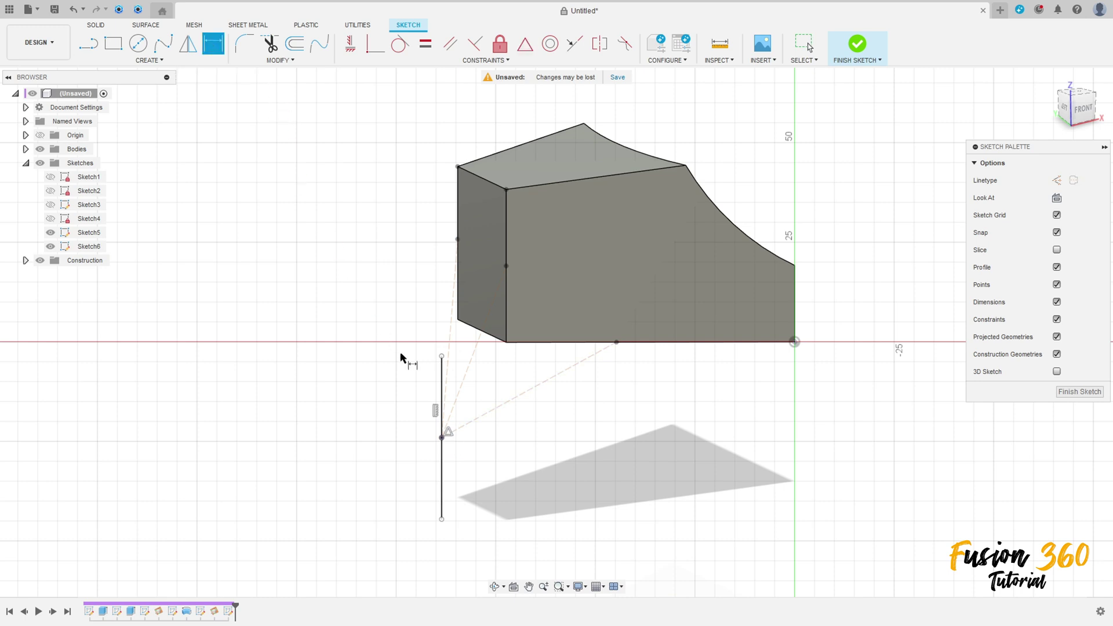
click(442, 408)
click(359, 427)
text(1)
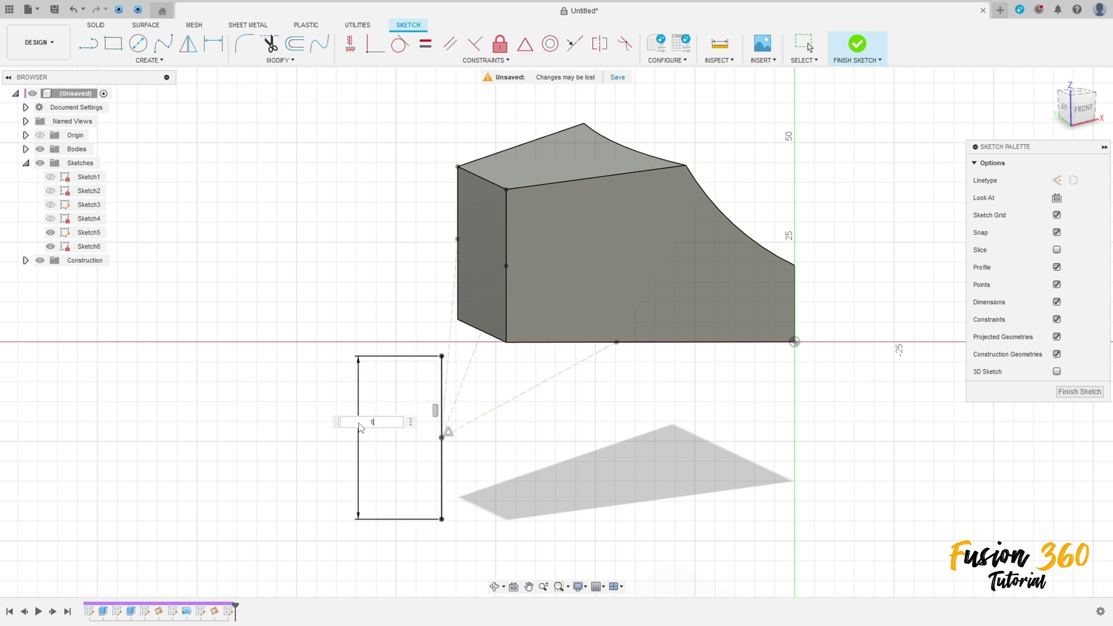
text(00)
key(Return)
scroll(376, 426, down, 4)
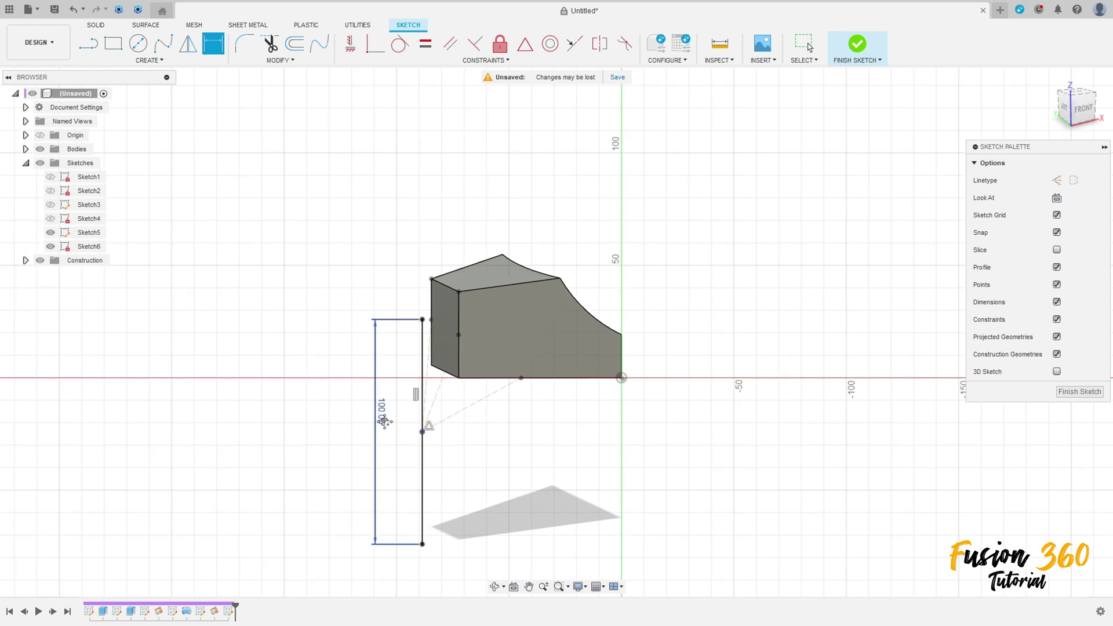
Draw a 180-degree centre-point arc around the apex point between the vertical line's ends, on the block's side, and finish the sketch.
click(149, 60)
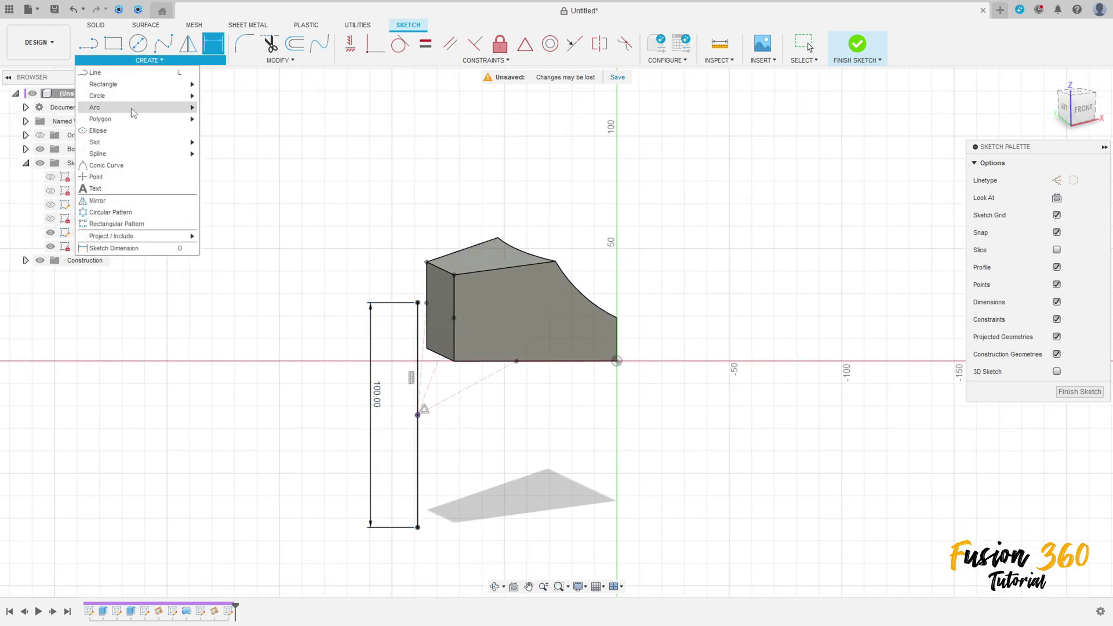
mouse_move(134, 108)
click(224, 119)
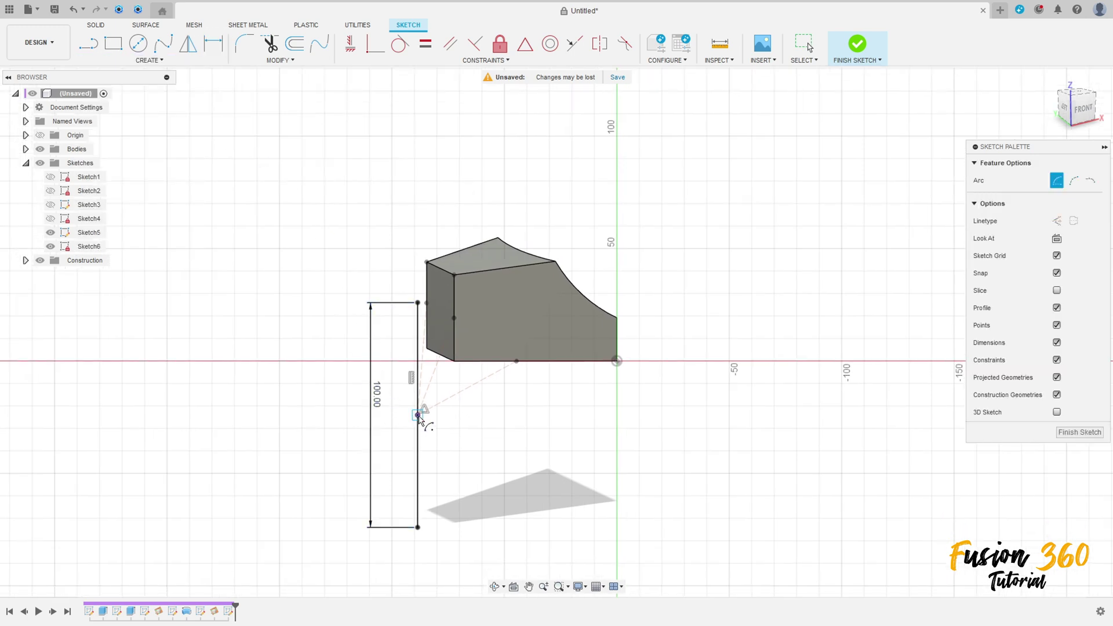
click(418, 414)
click(416, 291)
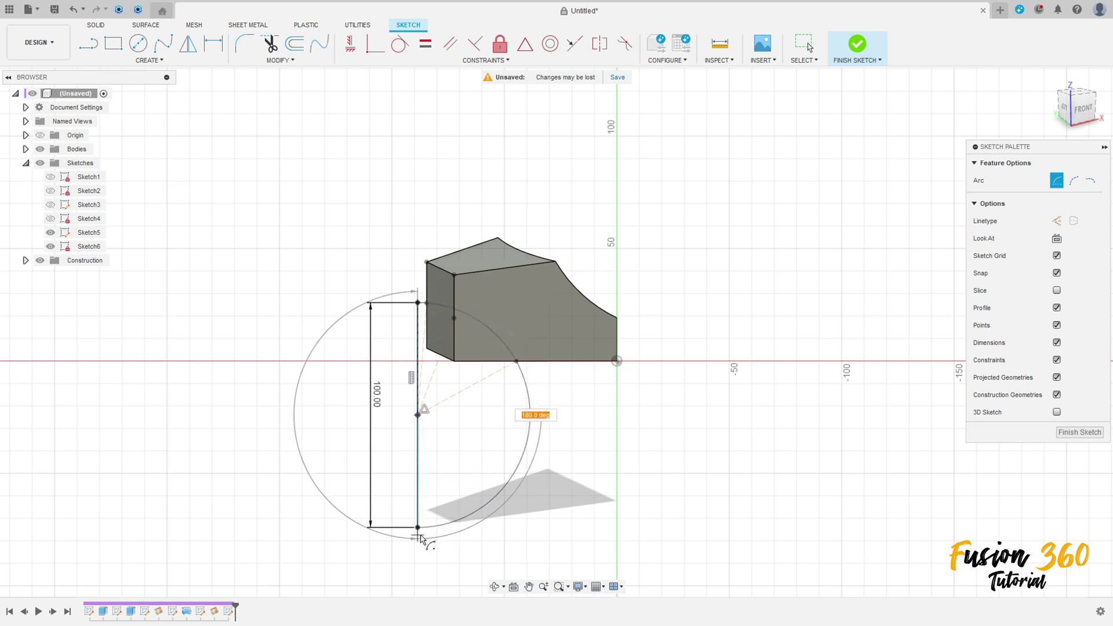
click(420, 539)
key(Escape)
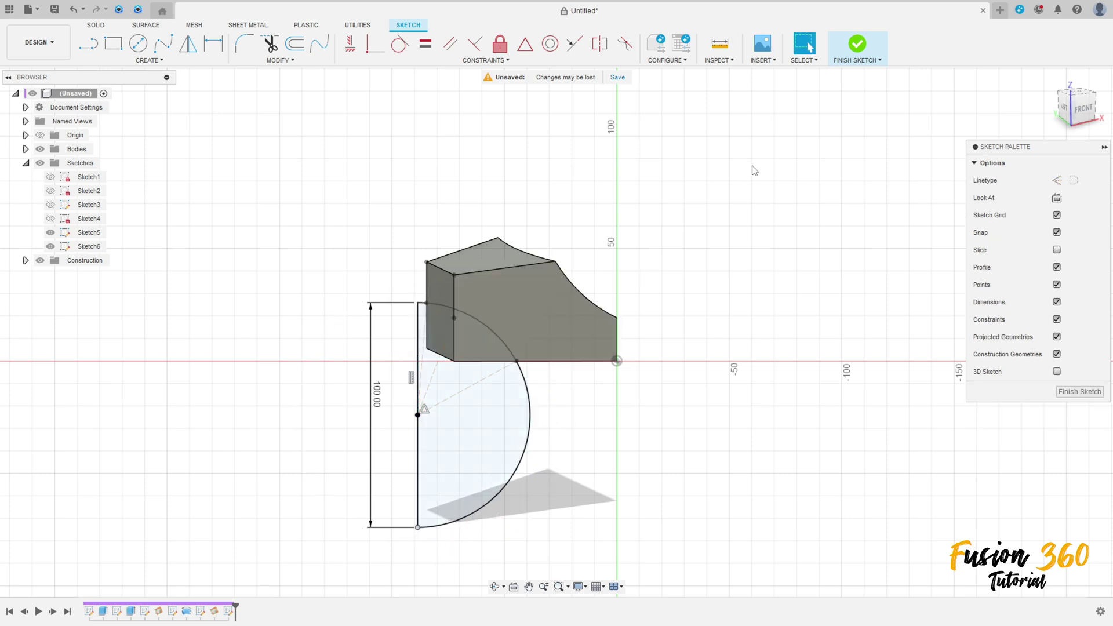
click(858, 45)
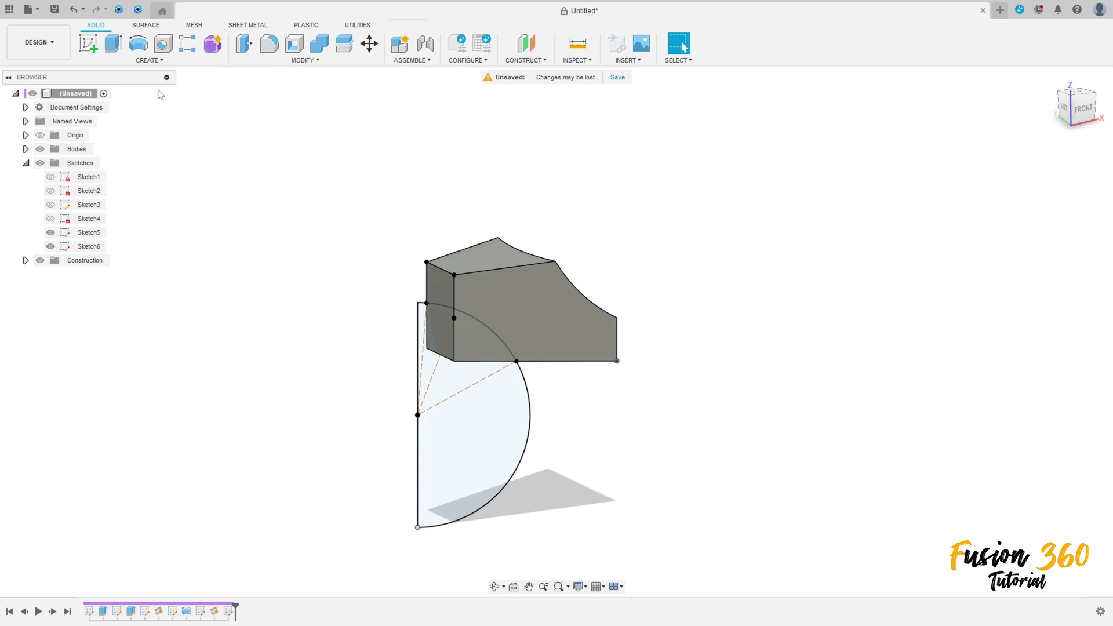
Revolve the semicircular profile 360 degrees about its straight edge as a Cut to remove a spherical hollow from the block.
click(143, 51)
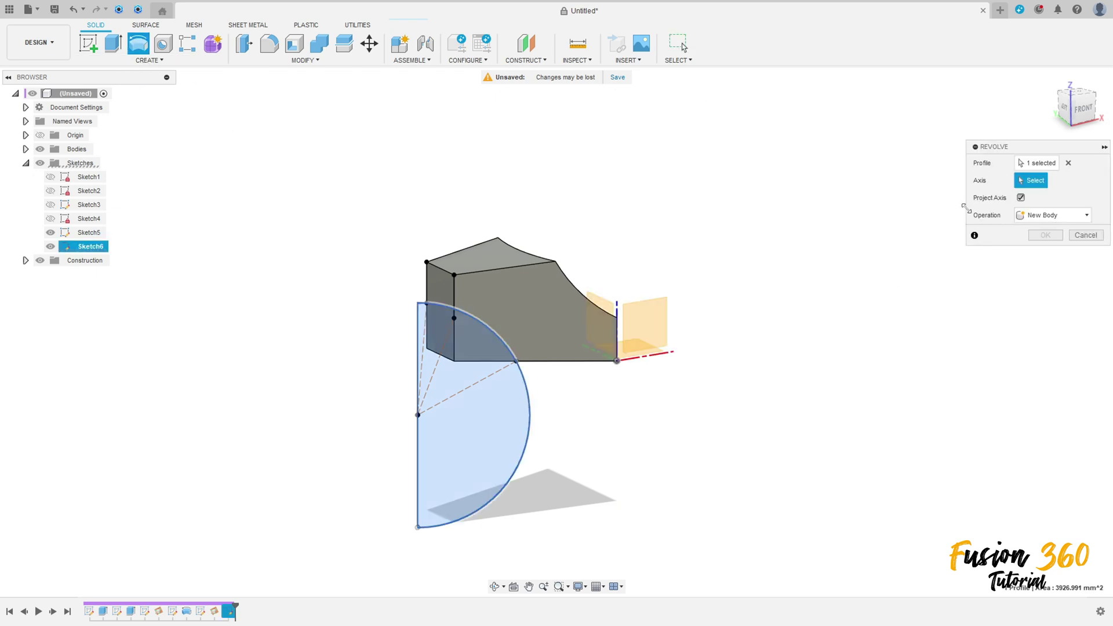
click(418, 436)
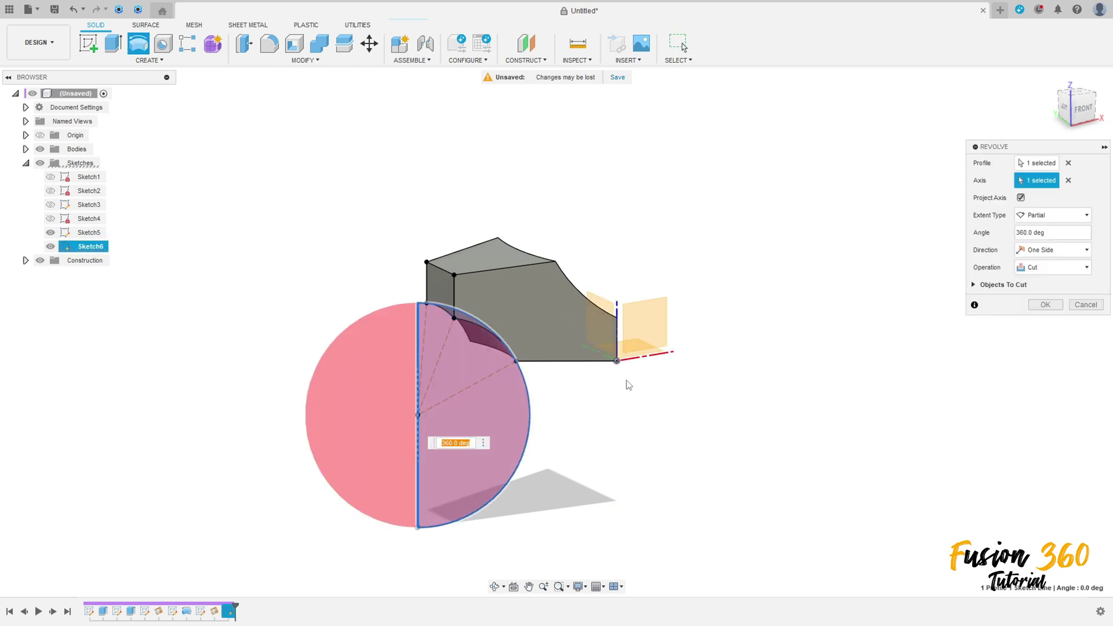
click(1045, 305)
shift+middle_drag(562, 458, 585, 416)
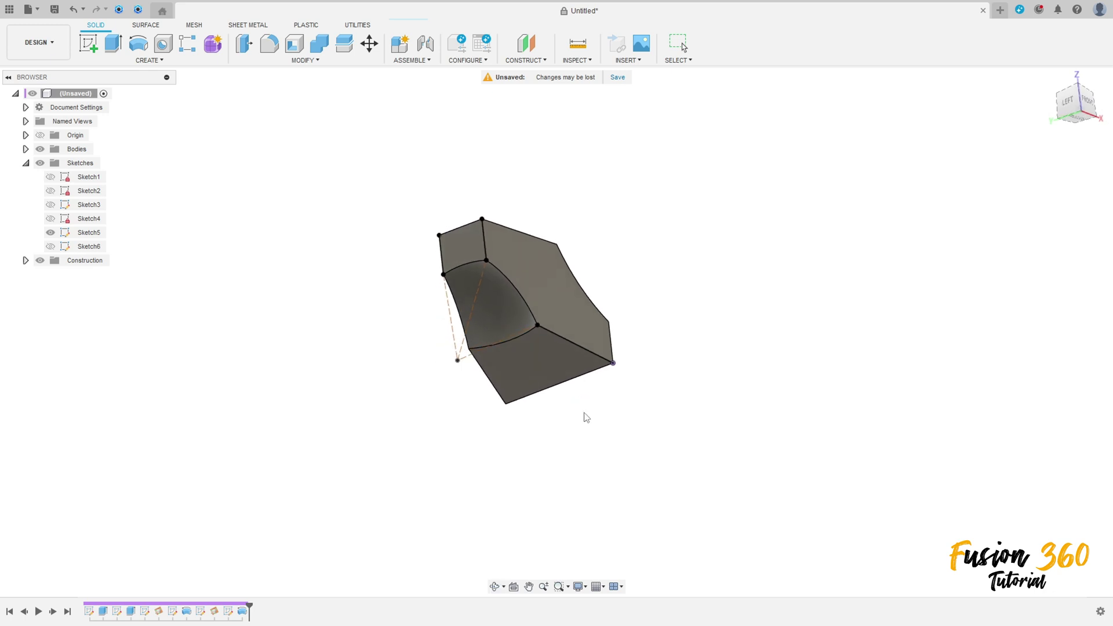
Try to apply the Paint - Enamel Glossy (Yellow) appearance to the new spherical cut face.
key(a)
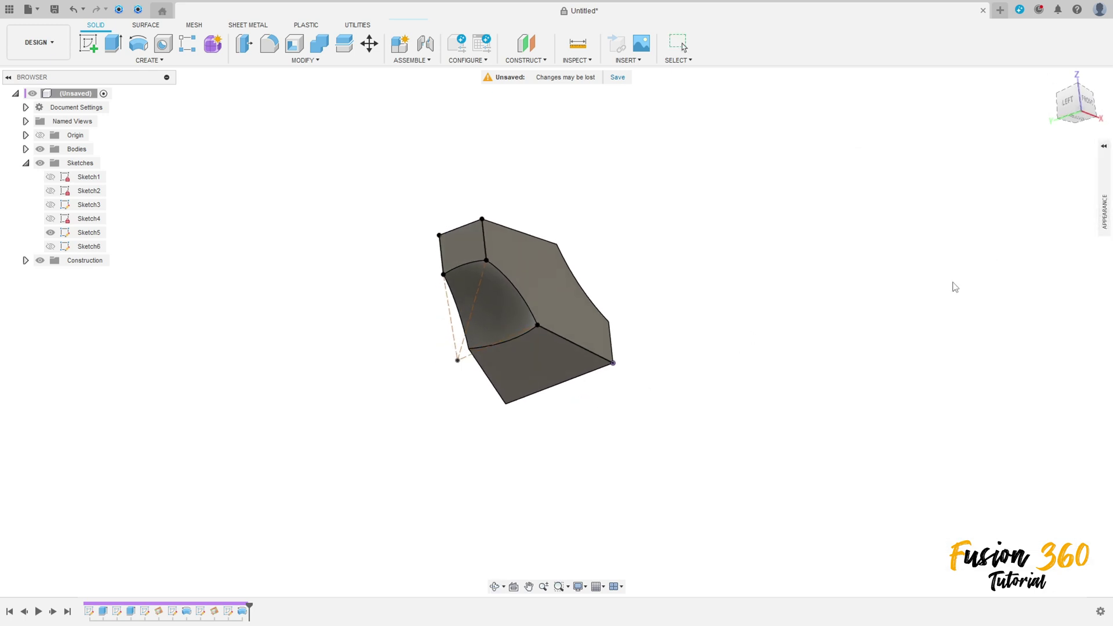
mouse_move(1101, 152)
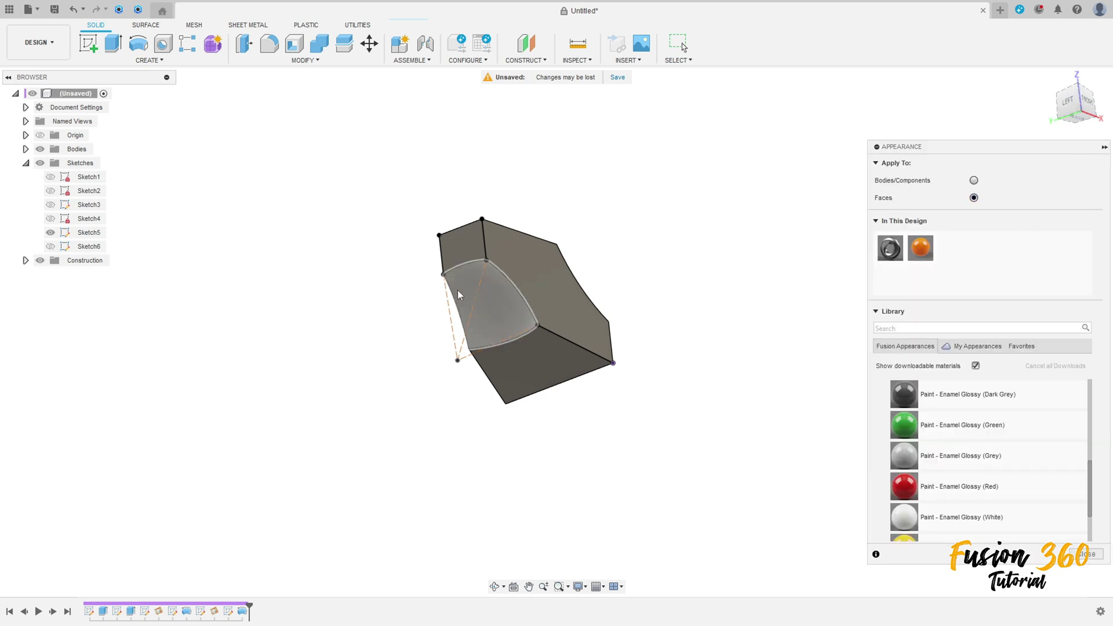
click(492, 304)
scroll(907, 525, down, 3)
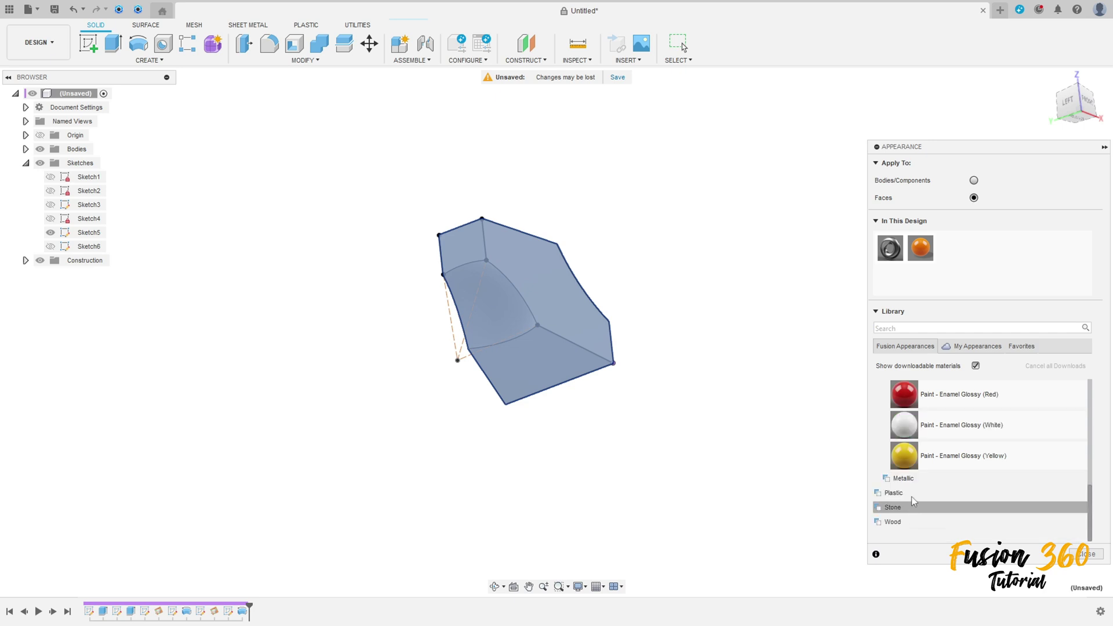
drag(912, 460, 485, 306)
key(Escape)
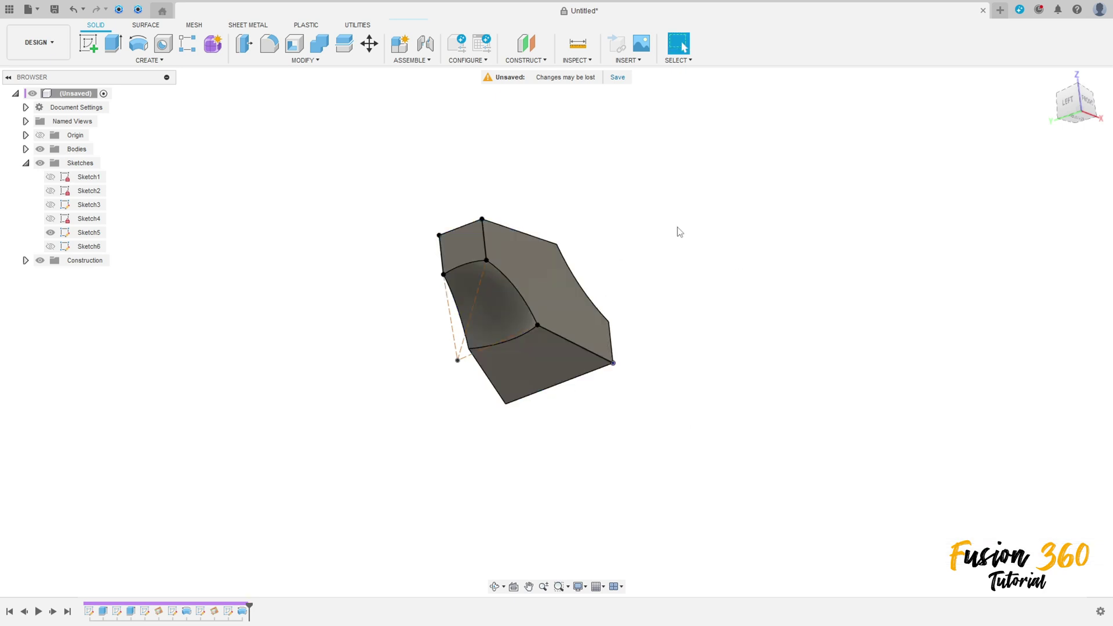
Select the new spherical cut face and give it the Paint - Enamel Glossy (Yellow) appearance.
key(a)
click(502, 301)
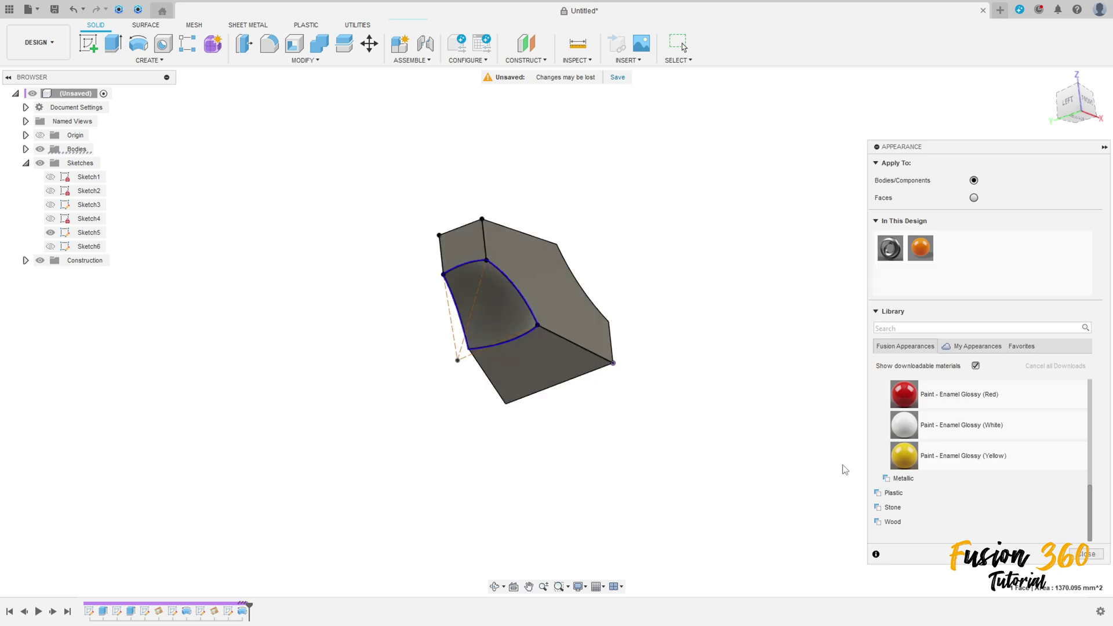
drag(905, 456, 502, 312)
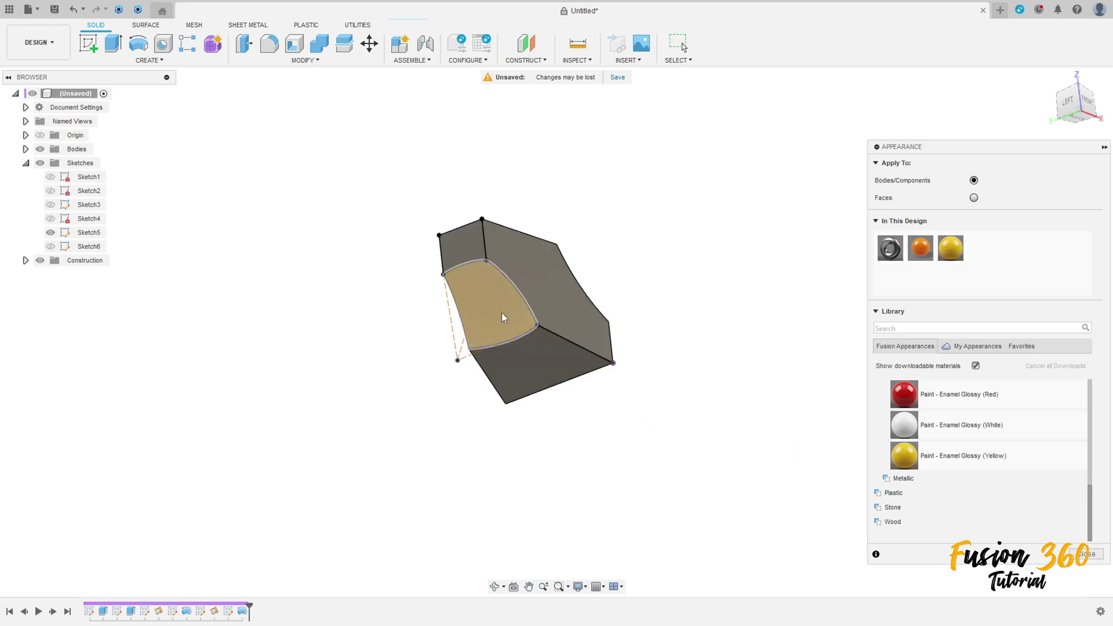
Hide Sketch5, return to the home view and finish the Appearance command.
mouse_move(659, 261)
shift+middle_down()
mouse_move(603, 277)
mouse_move(638, 261)
mouse_move(652, 275)
shift+middle_up()
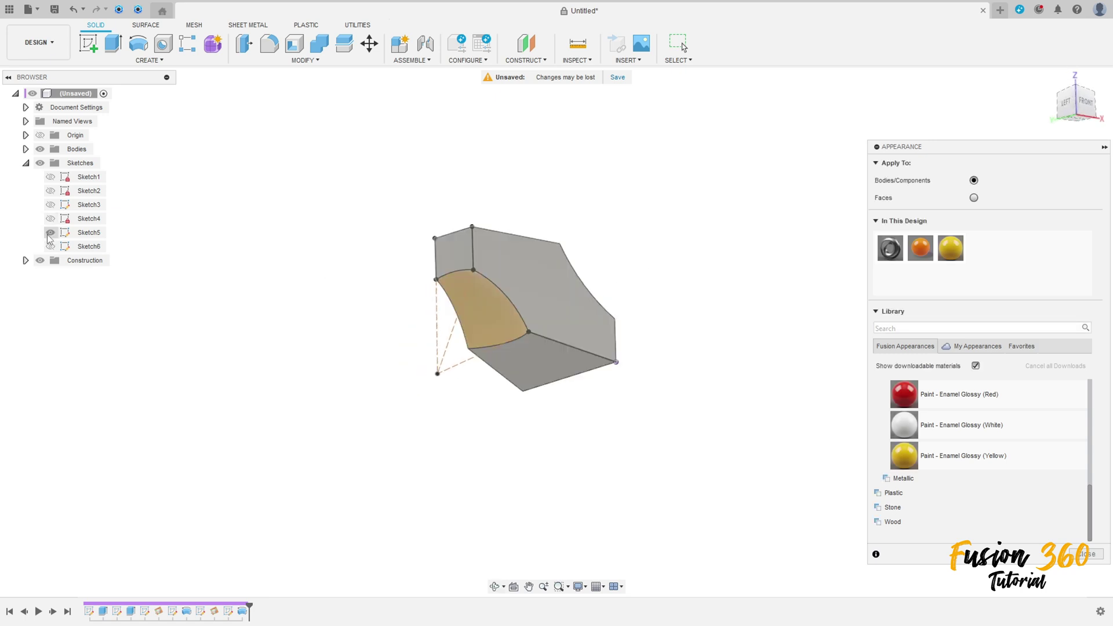
click(50, 233)
mouse_move(628, 241)
shift+middle_down()
mouse_move(554, 250)
mouse_move(870, 220)
shift+middle_up()
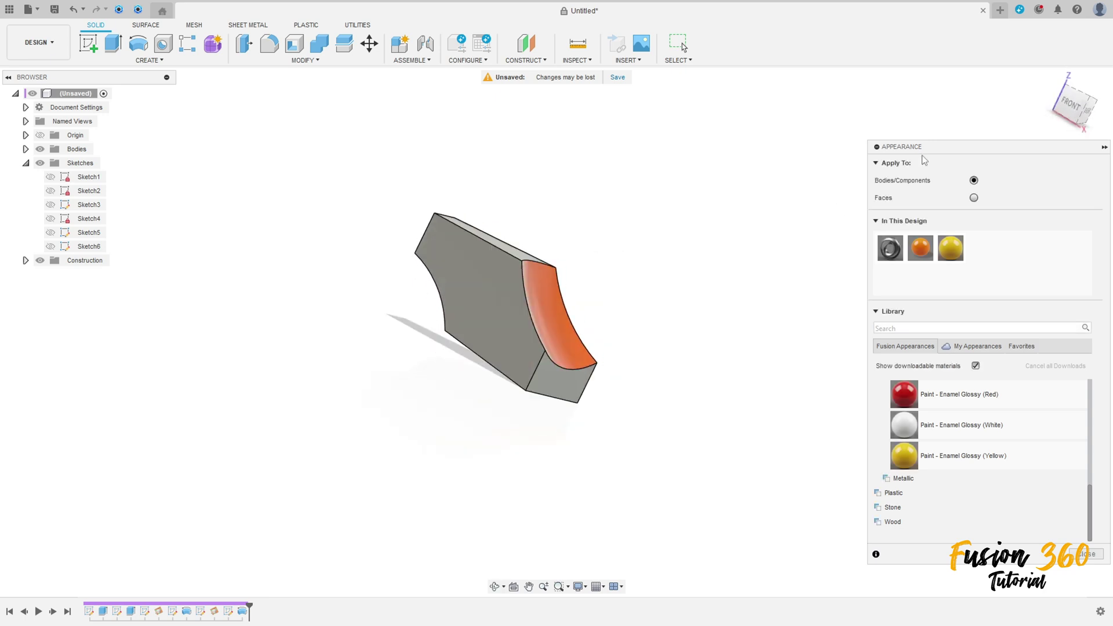
click(1051, 77)
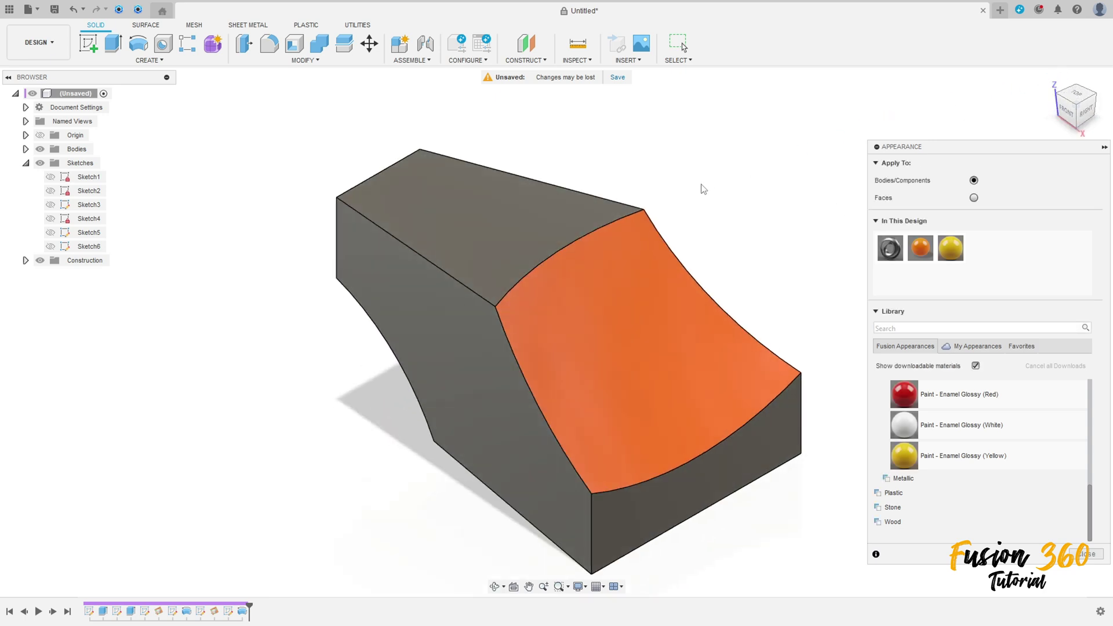
key(Escape)
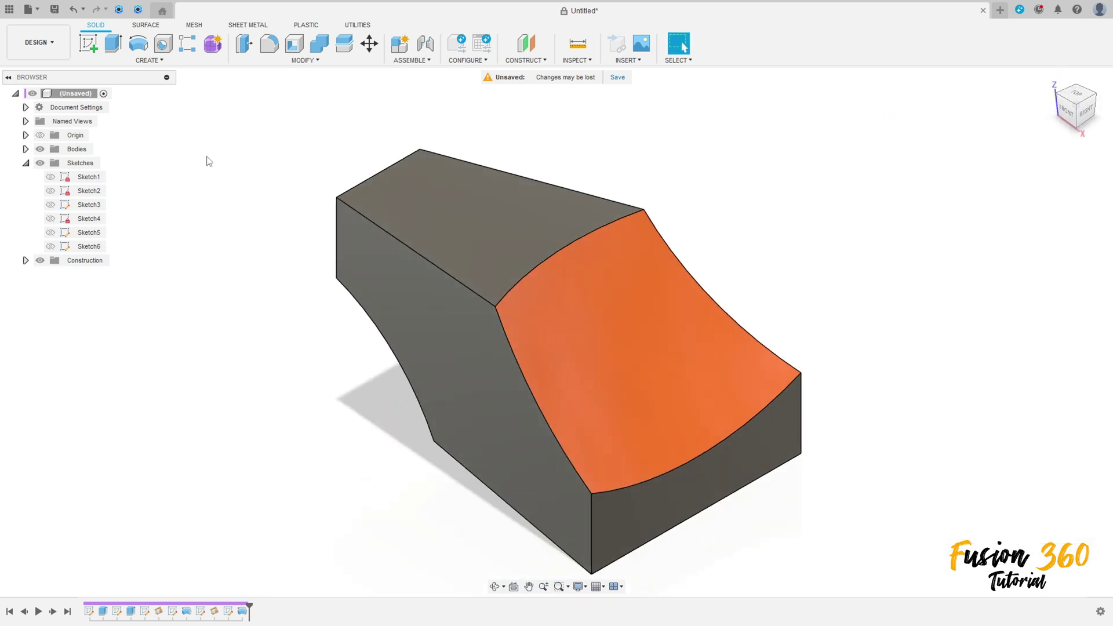
Shell the block with an inside thickness of 4 mm, removing its front side face.
click(295, 44)
click(441, 353)
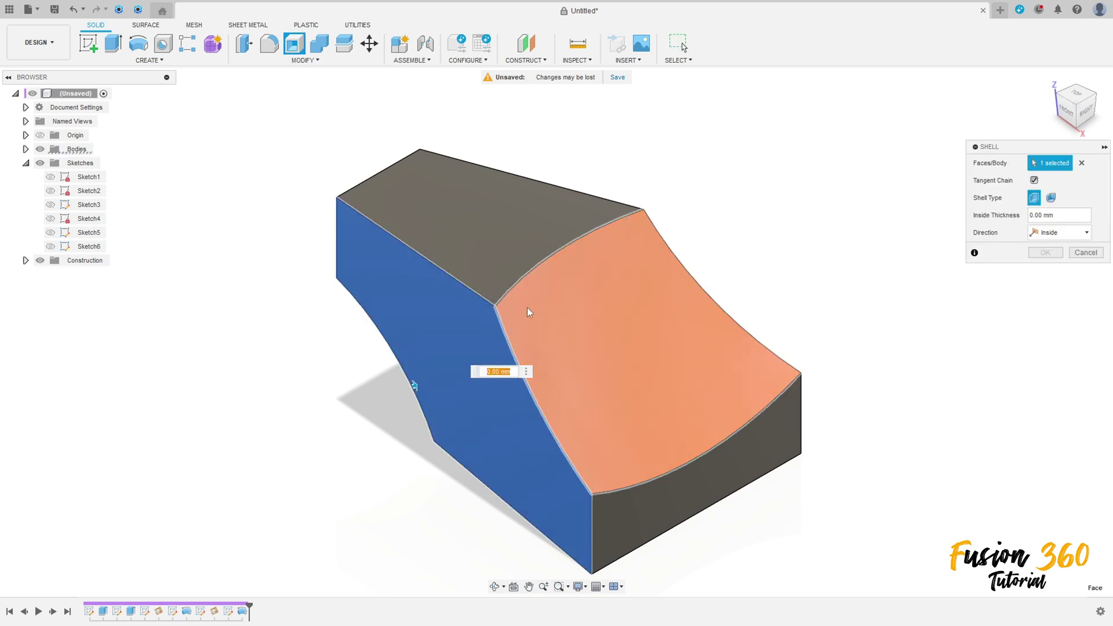
shift+middle_drag(527, 307, 546, 293)
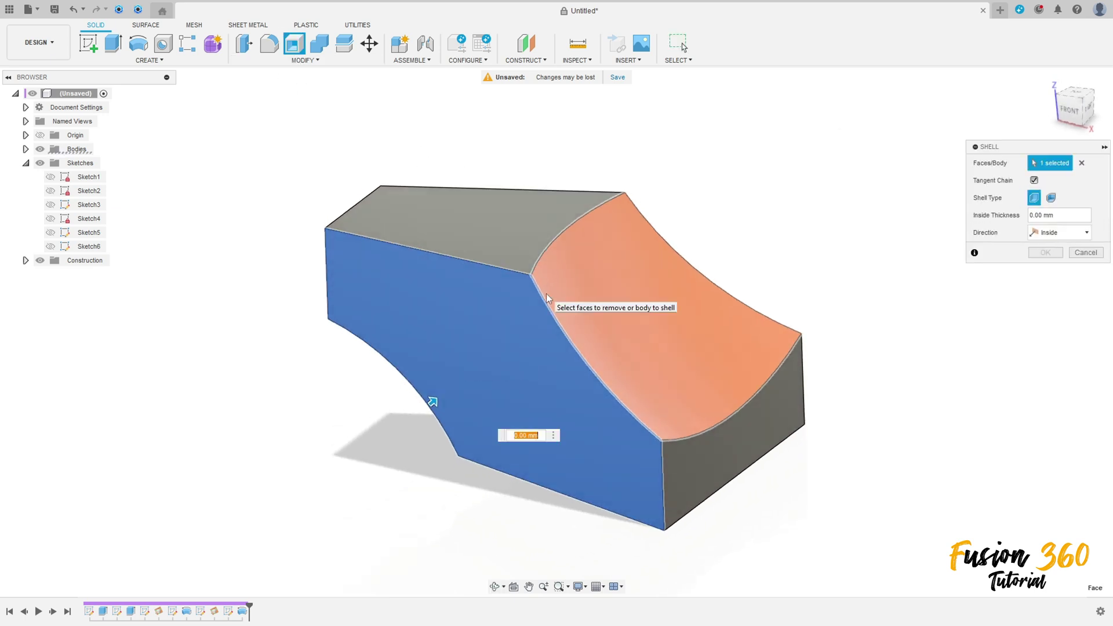
text(4)
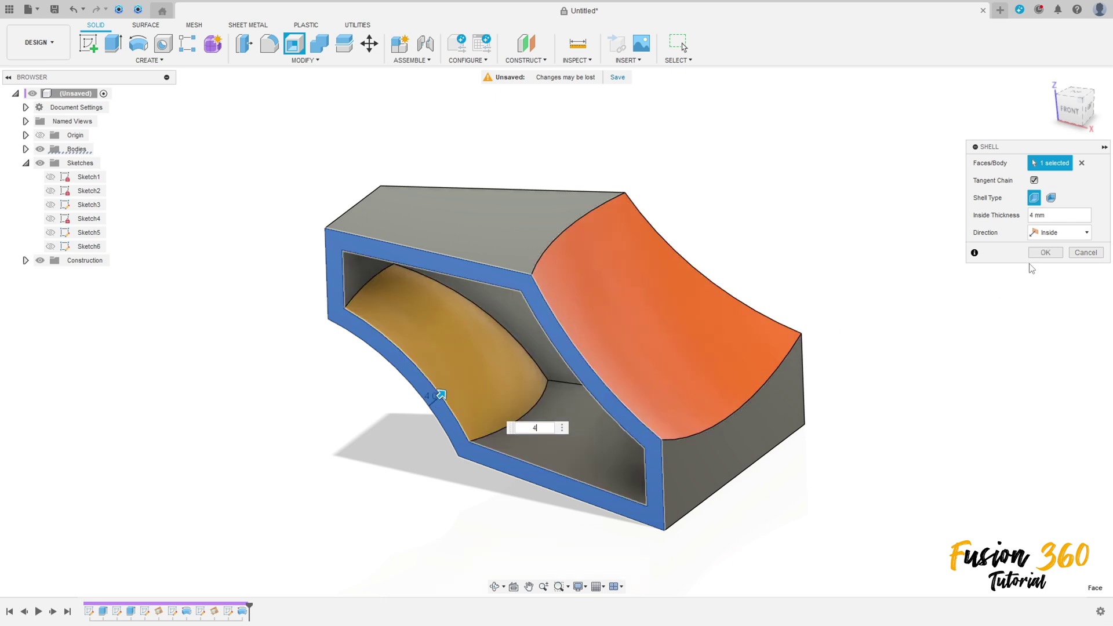
click(1046, 253)
Create a sketch on the block's closed back side face, offset the face outline 8 mm inward and finish the sketch.
shift+middle_drag(926, 254, 868, 236)
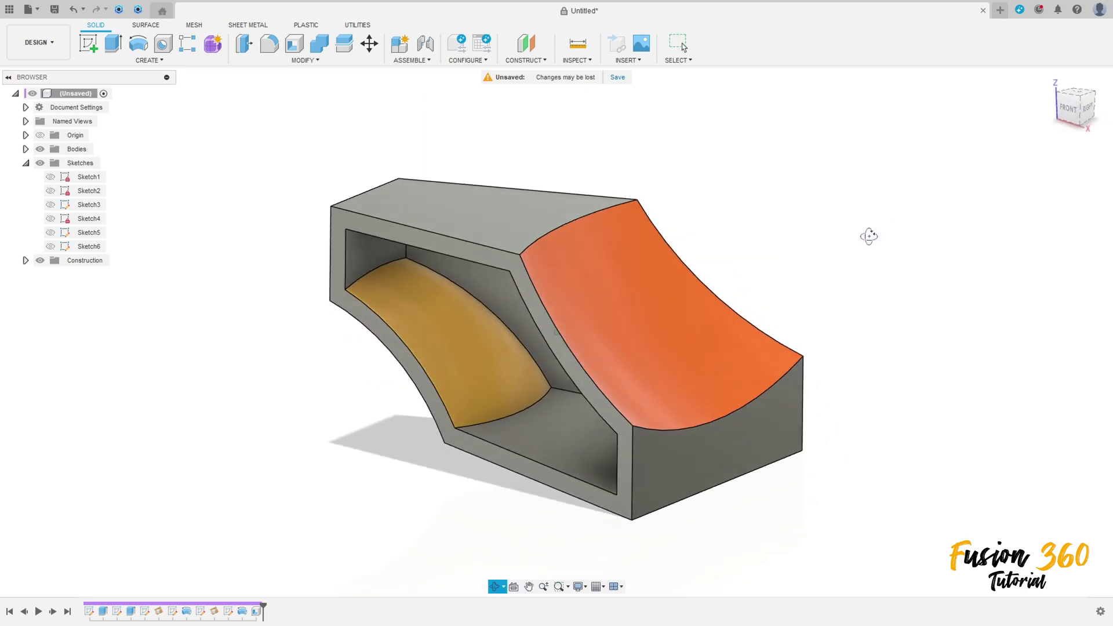
click(85, 49)
mouse_move(813, 134)
shift+middle_down()
mouse_move(711, 161)
mouse_move(590, 294)
shift+middle_up()
click(590, 313)
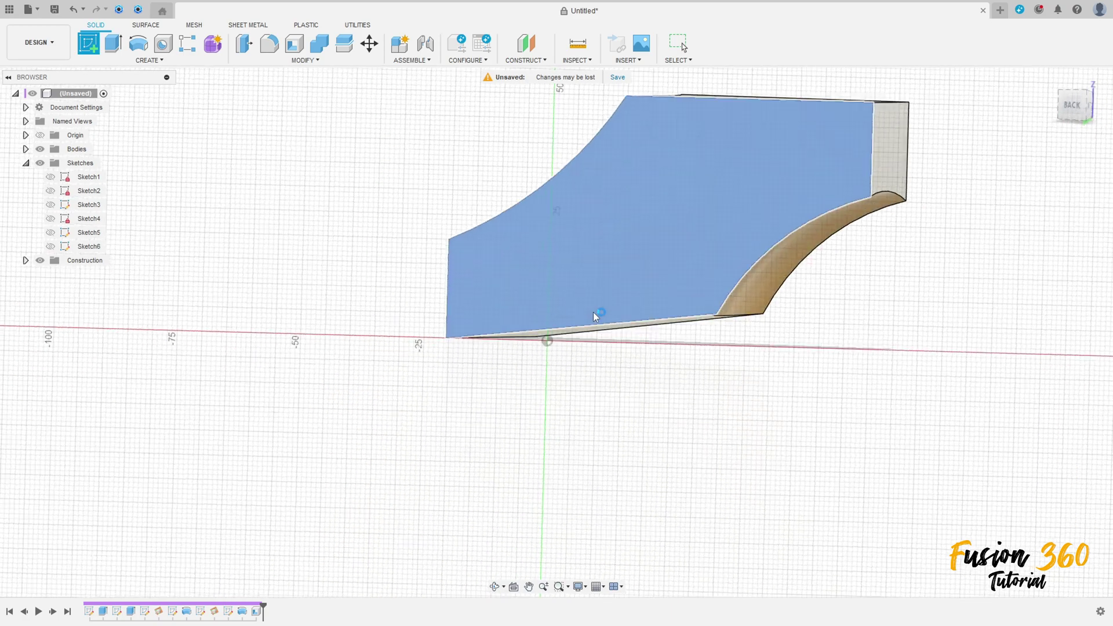
click(593, 312)
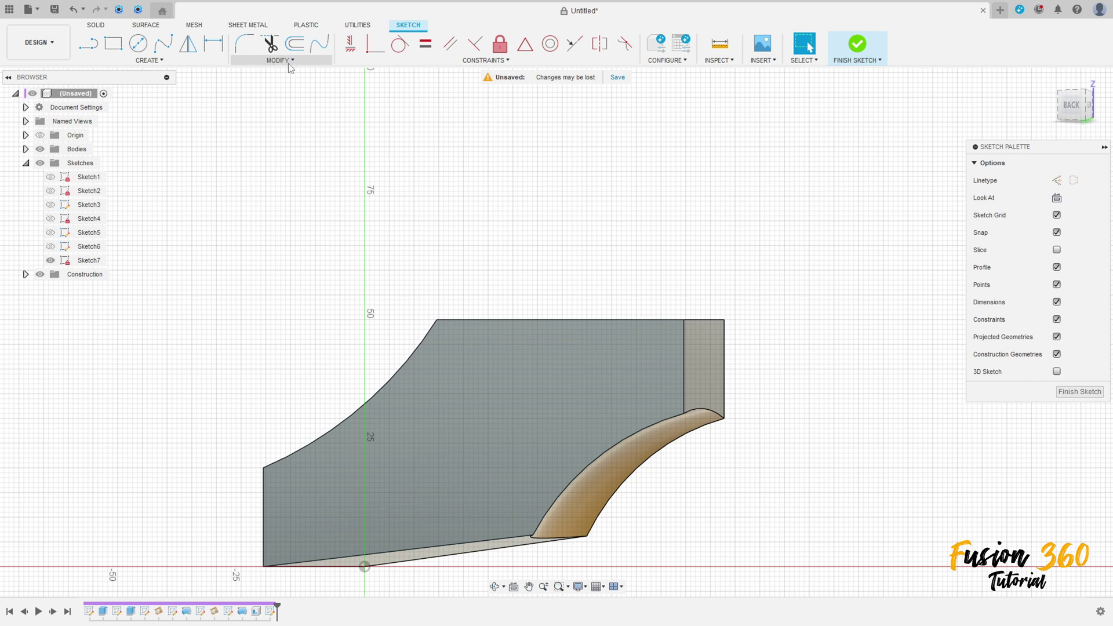
click(294, 43)
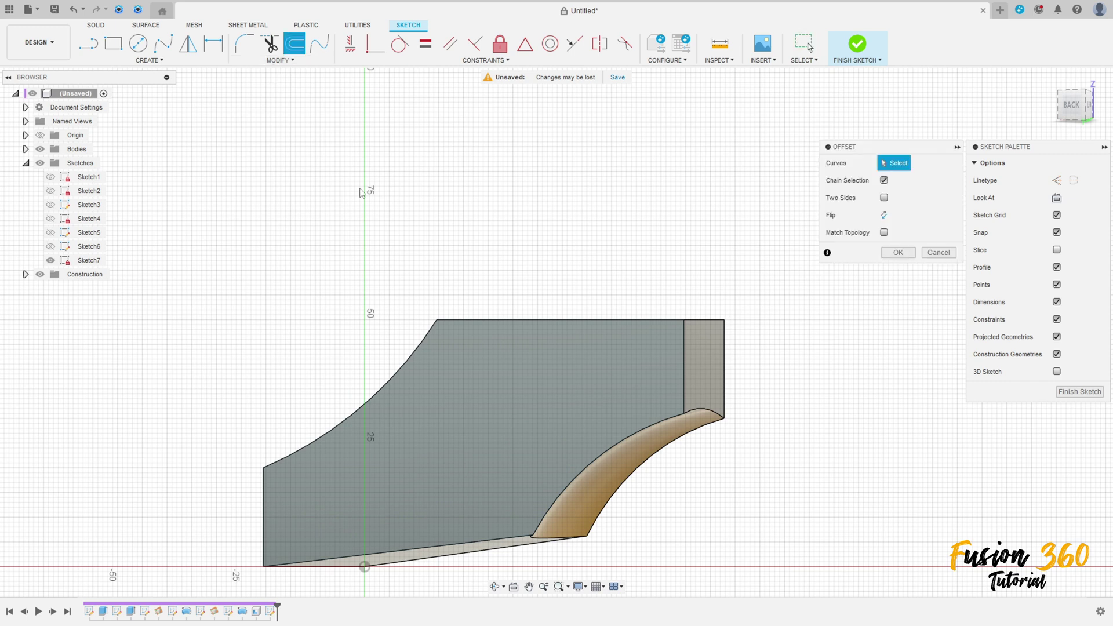
click(428, 334)
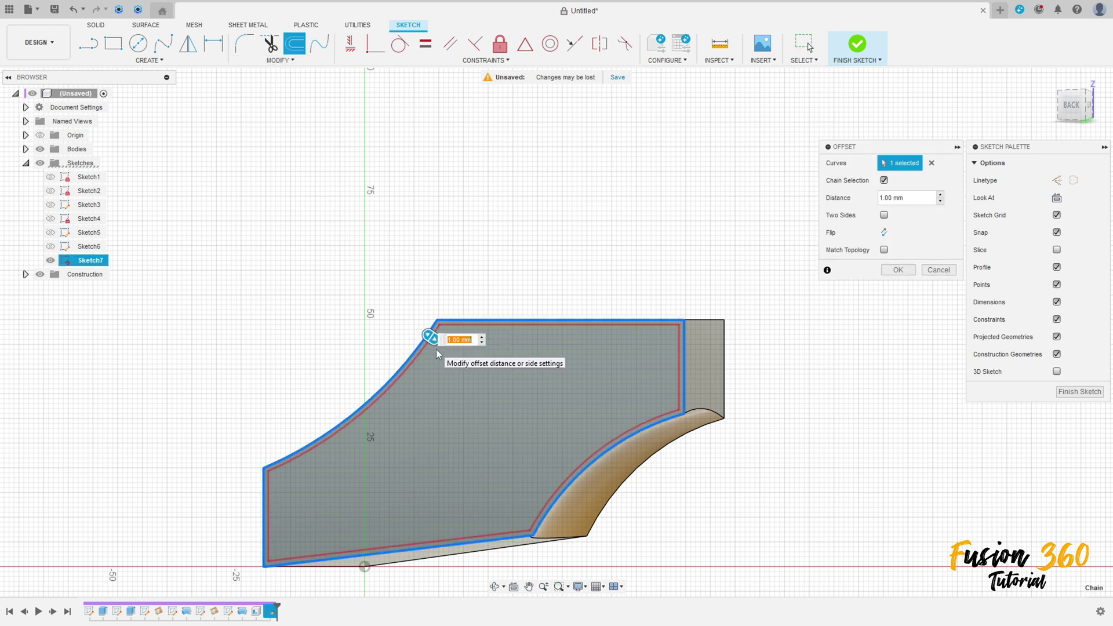
text(8)
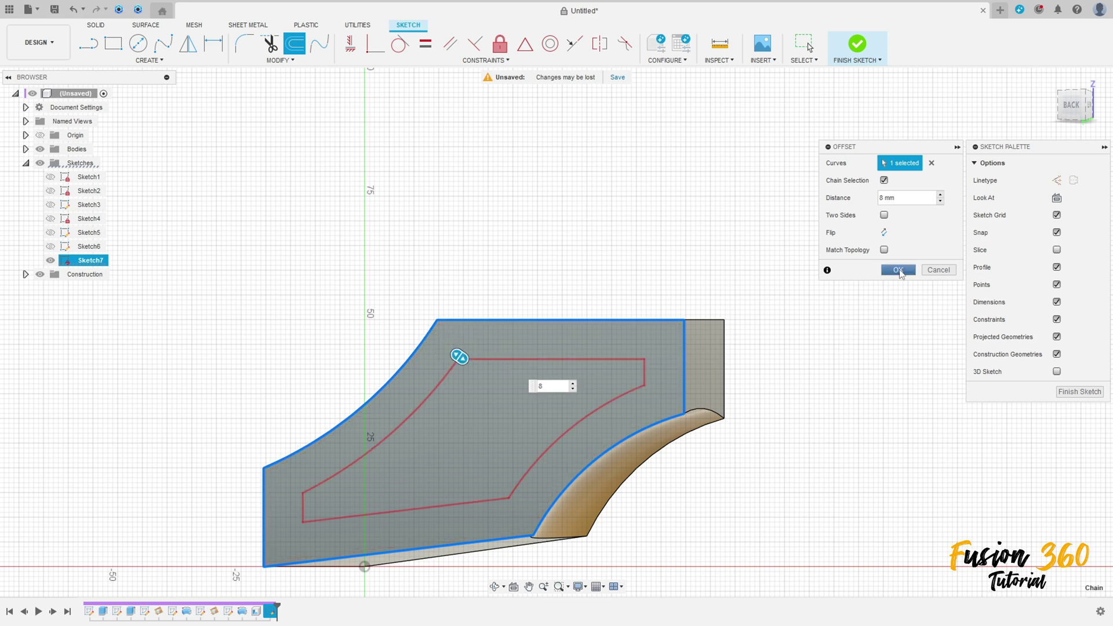
click(898, 270)
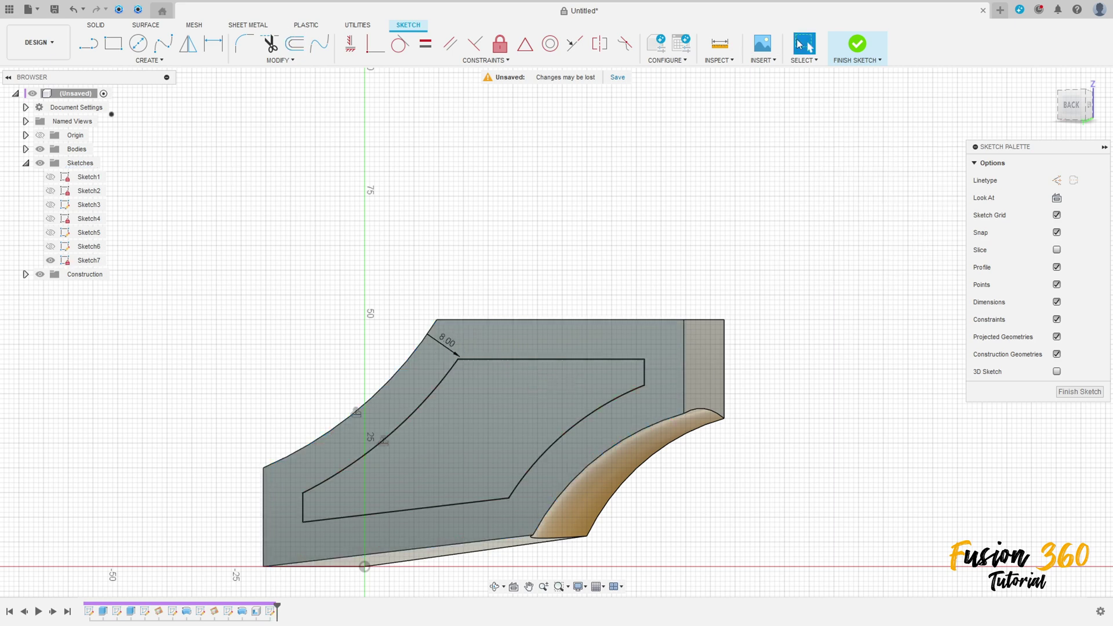
click(857, 46)
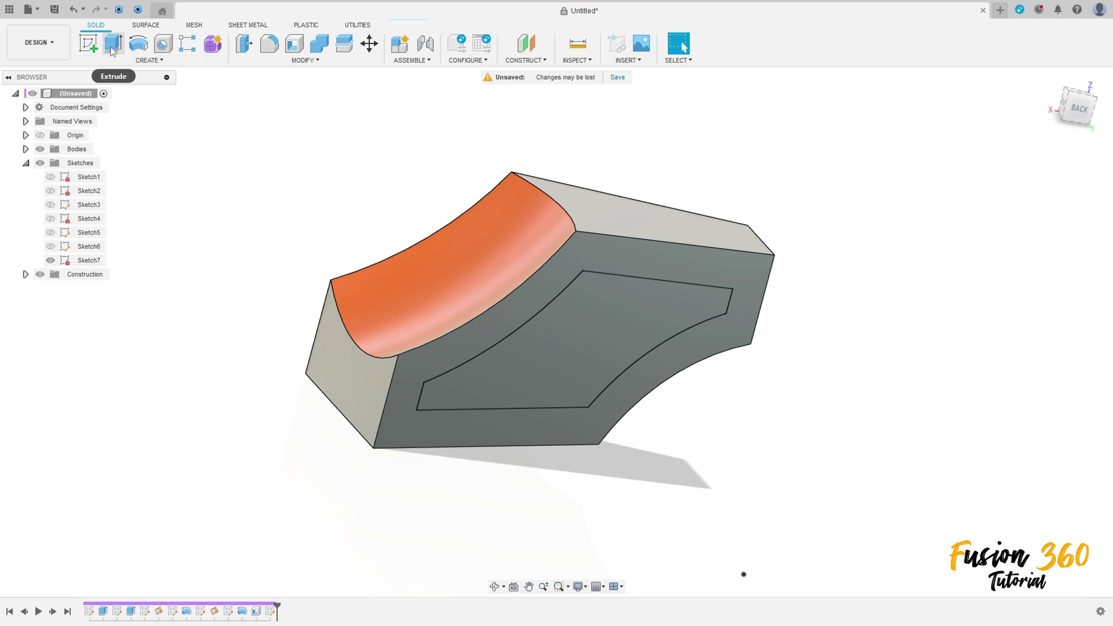
Extrude the inner offset profile -4 mm as a Cut to open a window through the back wall.
key(e)
click(613, 337)
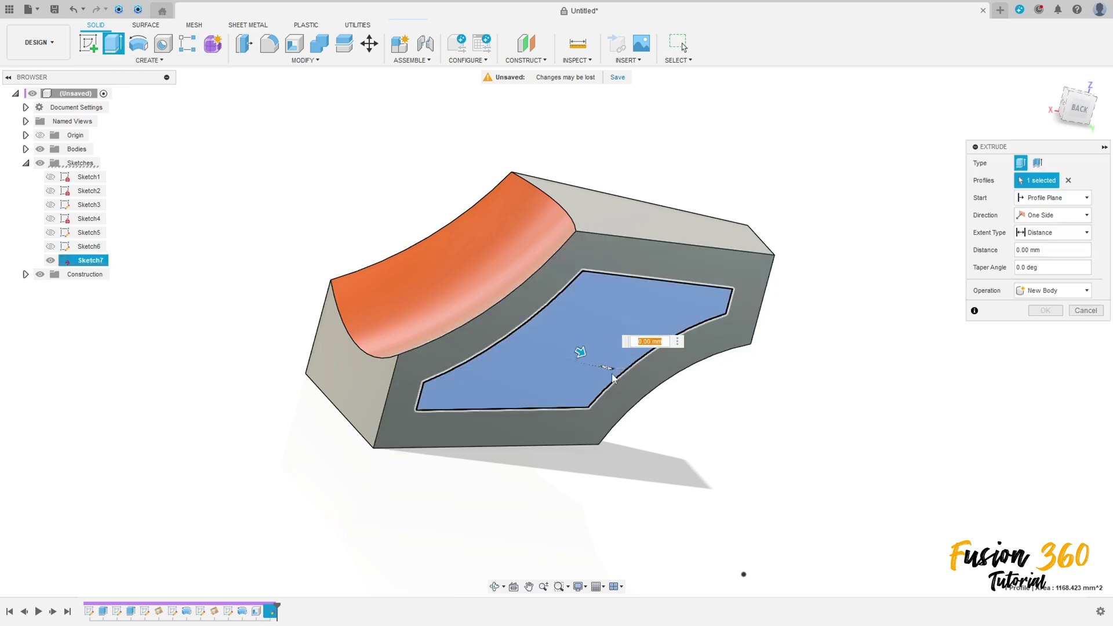
text(-4)
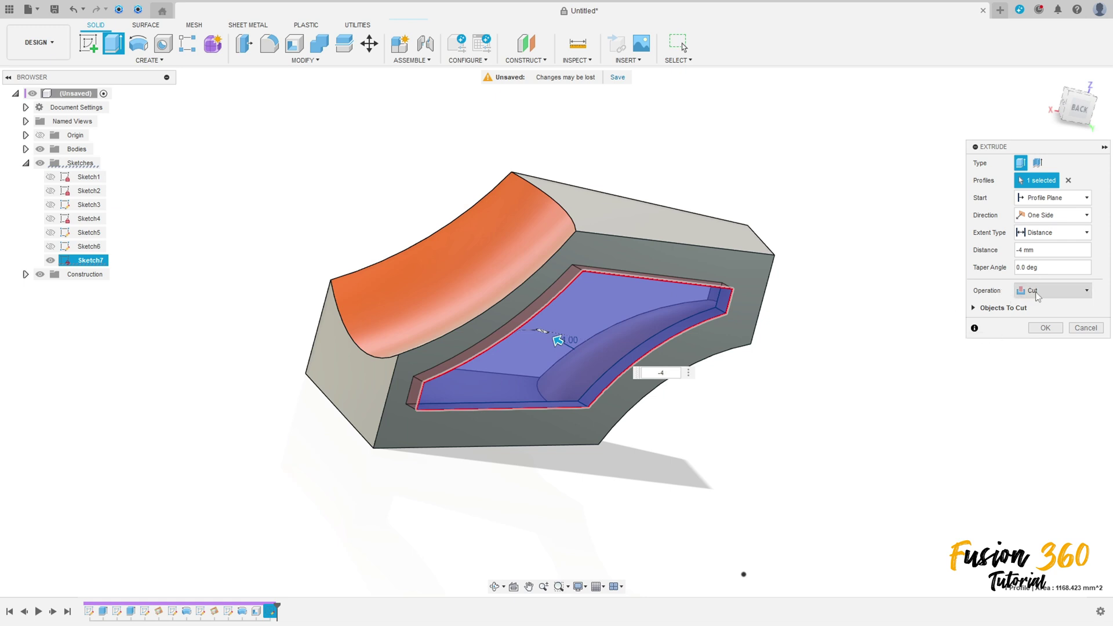
click(1044, 329)
Apply the Paint - Enamel Glossy (Red) appearance to the frame-shaped back side face and close the Appearance dialog.
mouse_move(915, 311)
shift+middle_down()
mouse_move(814, 255)
mouse_move(924, 294)
shift+middle_up()
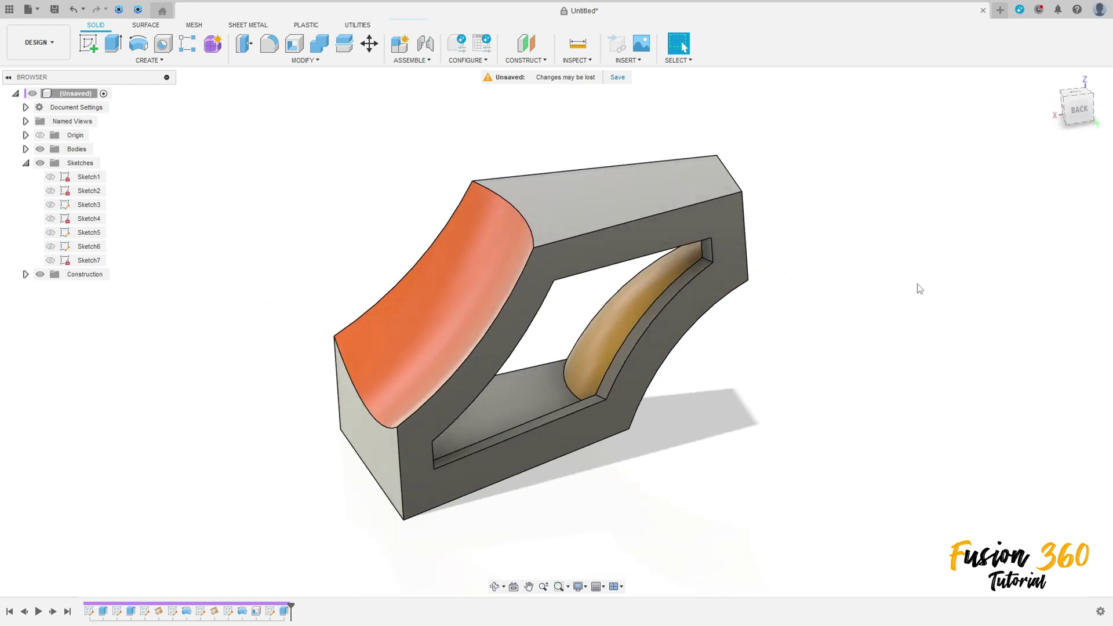
key(a)
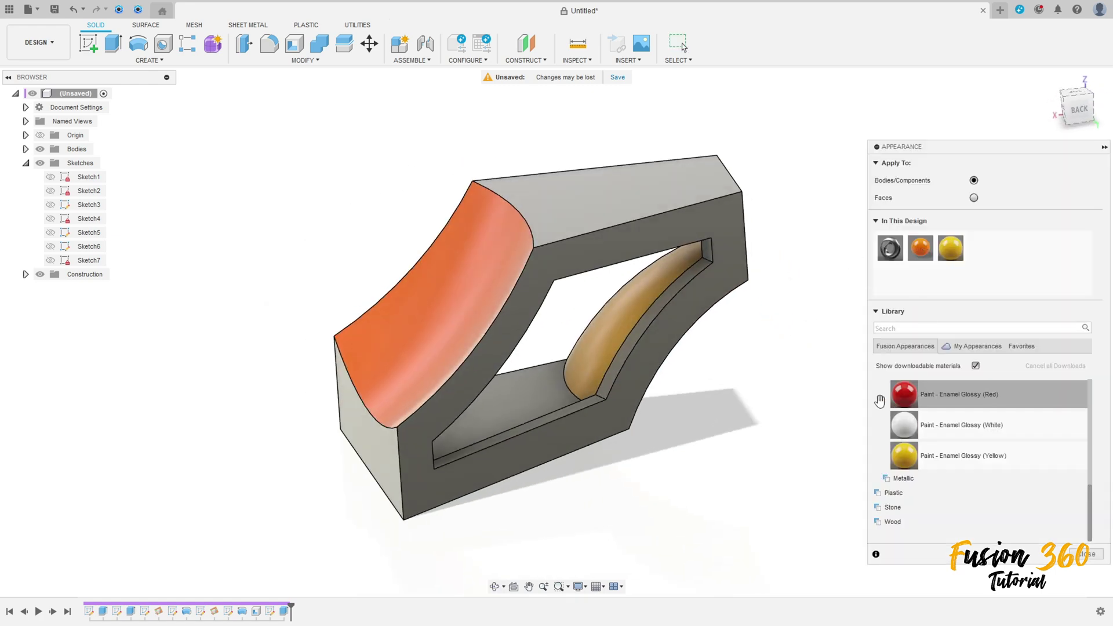
click(722, 283)
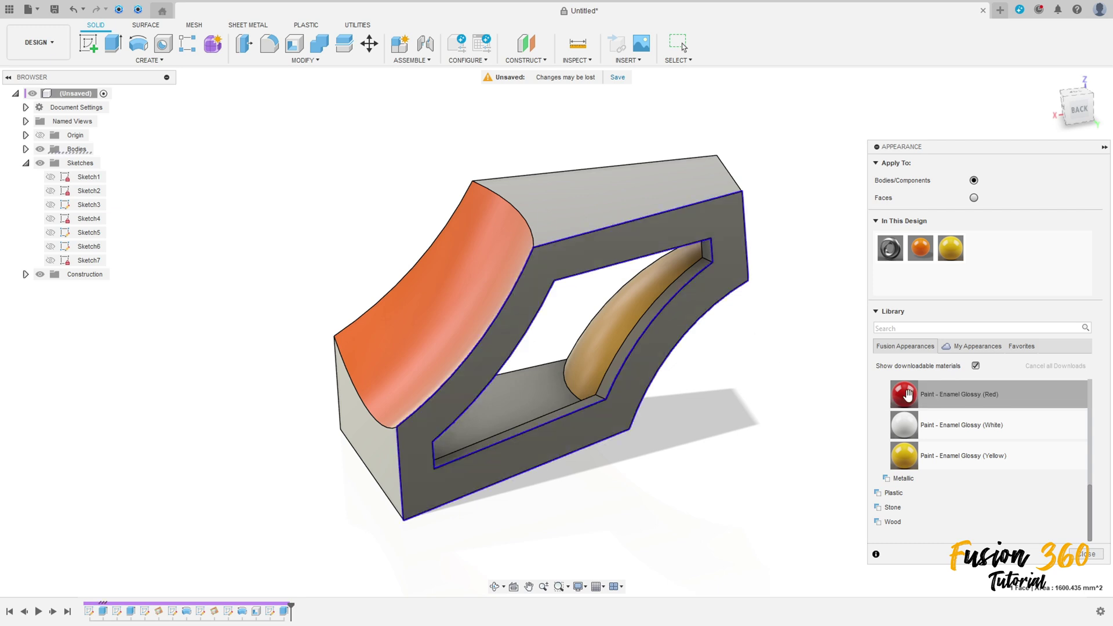
mouse_move(907, 395)
mouse_down()
mouse_move(785, 341)
mouse_move(729, 268)
mouse_up()
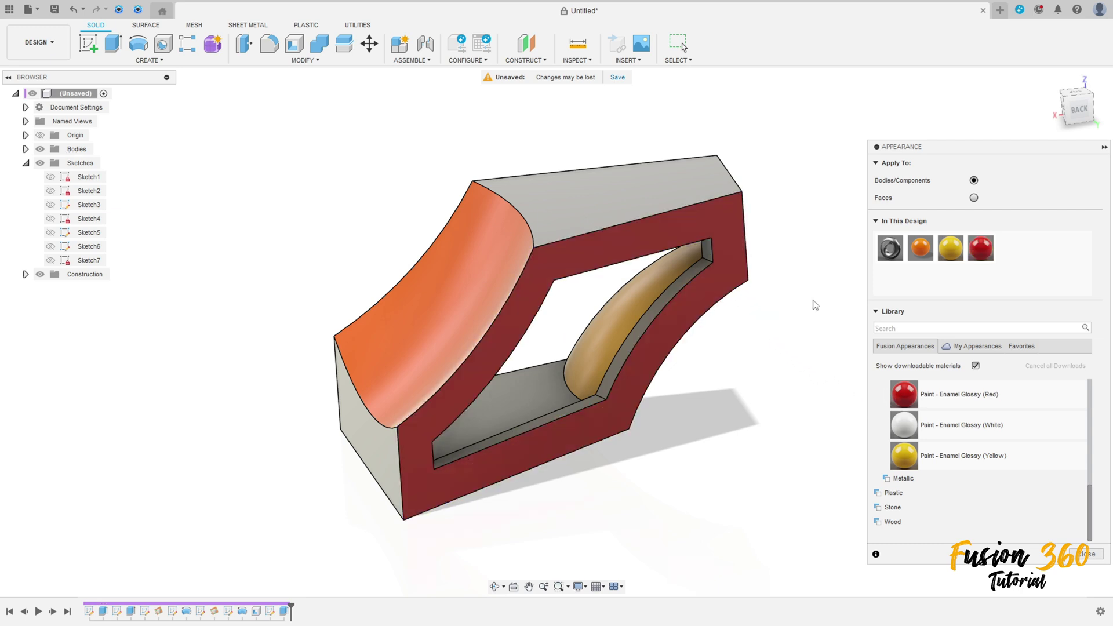
shift+middle_drag(811, 336, 867, 207)
key(Escape)
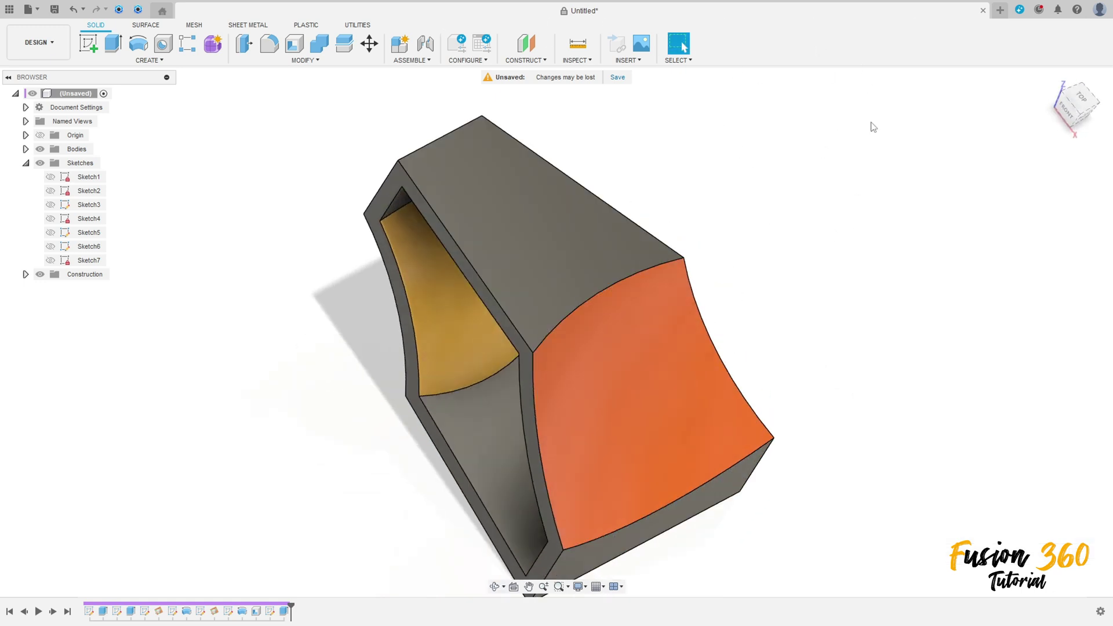
Restore the home view, expand the Bodies folder, and review the yellow-area question and its answer in the reference PDF.
click(1051, 79)
click(26, 149)
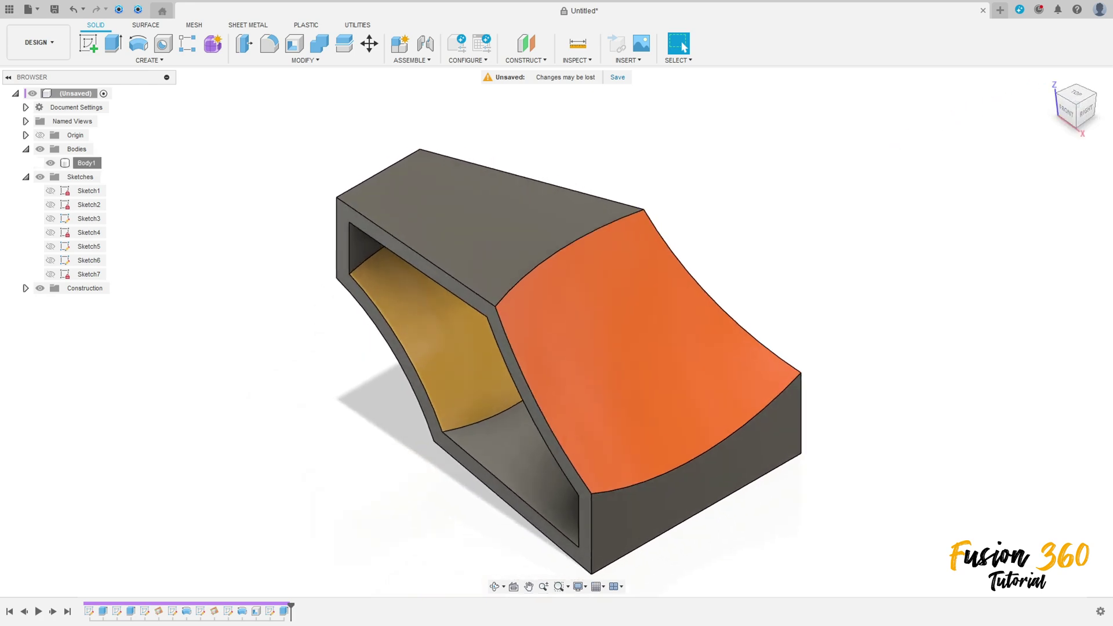
drag(1112, 104, 353, 117)
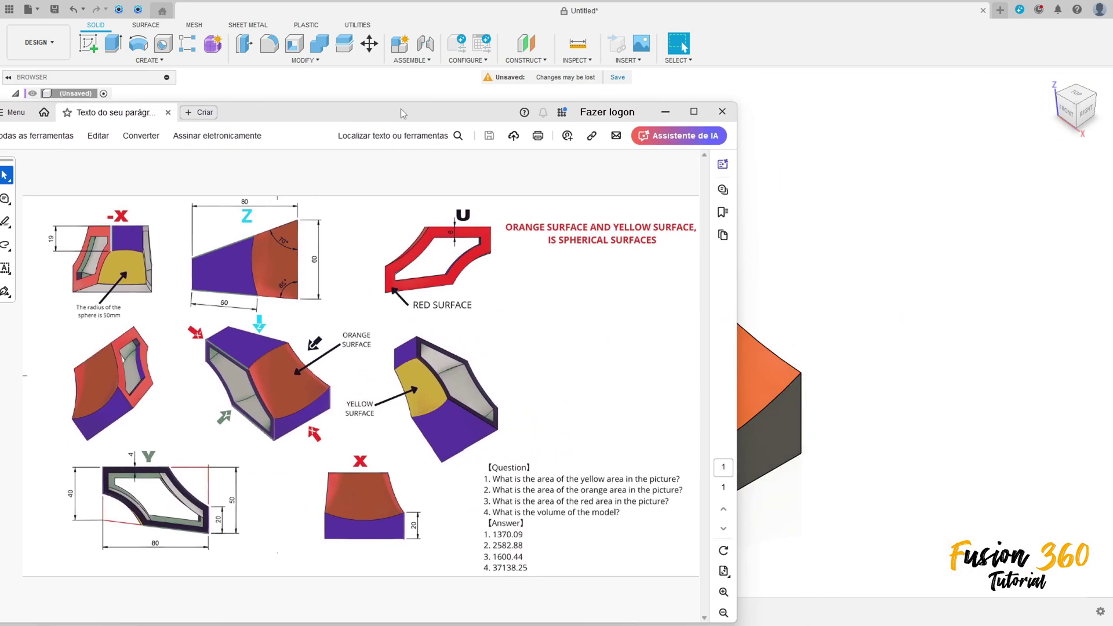
double_click(395, 110)
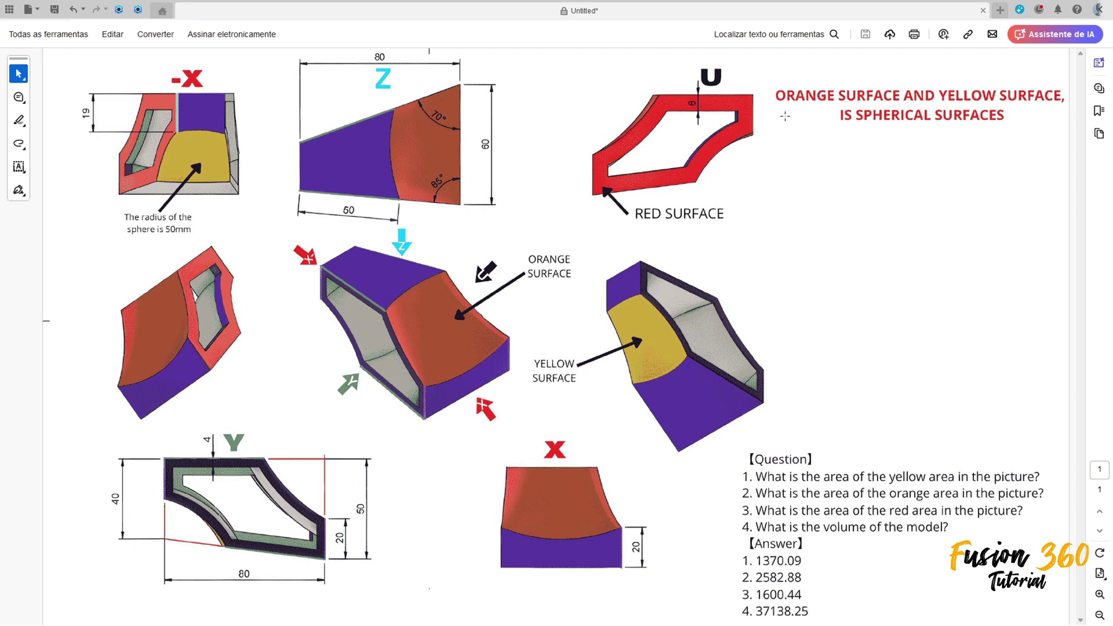
key(super+z)
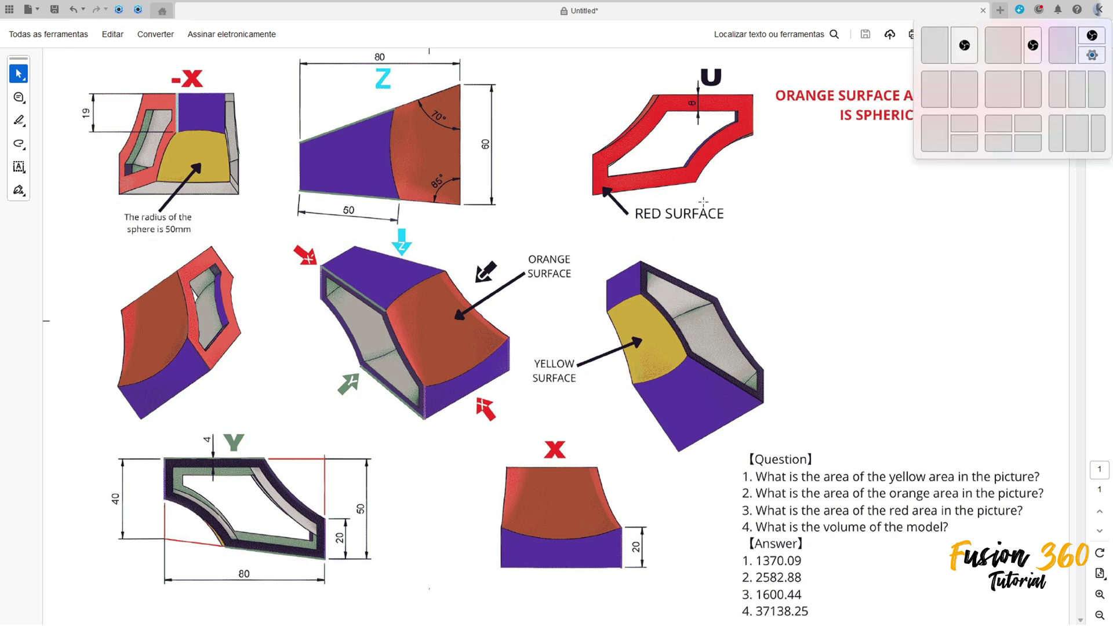
key(Escape)
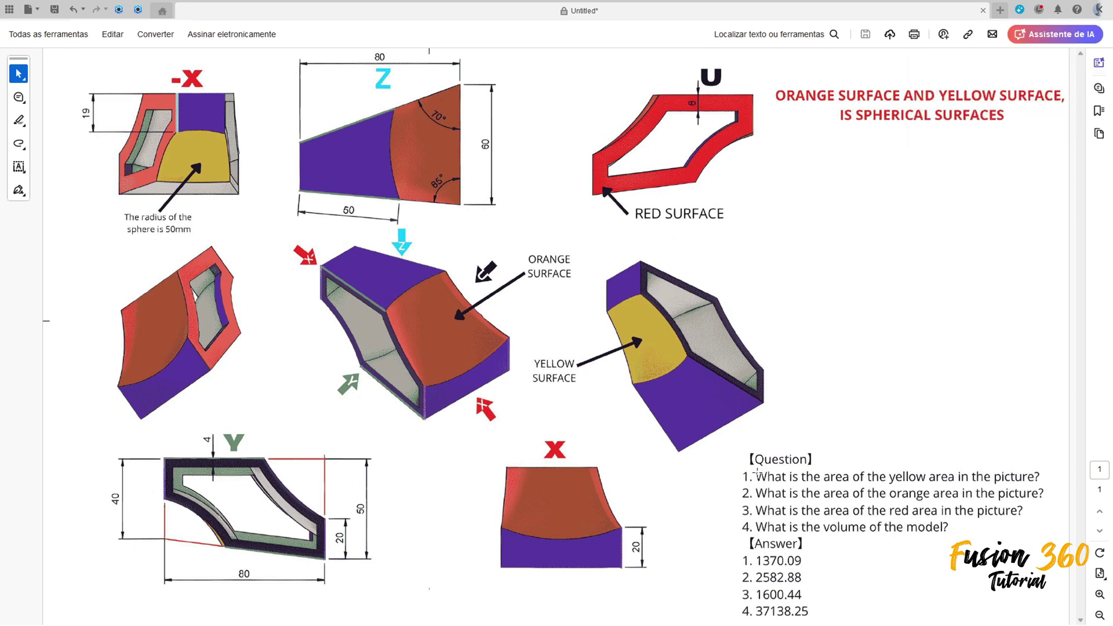
drag(757, 472, 1052, 481)
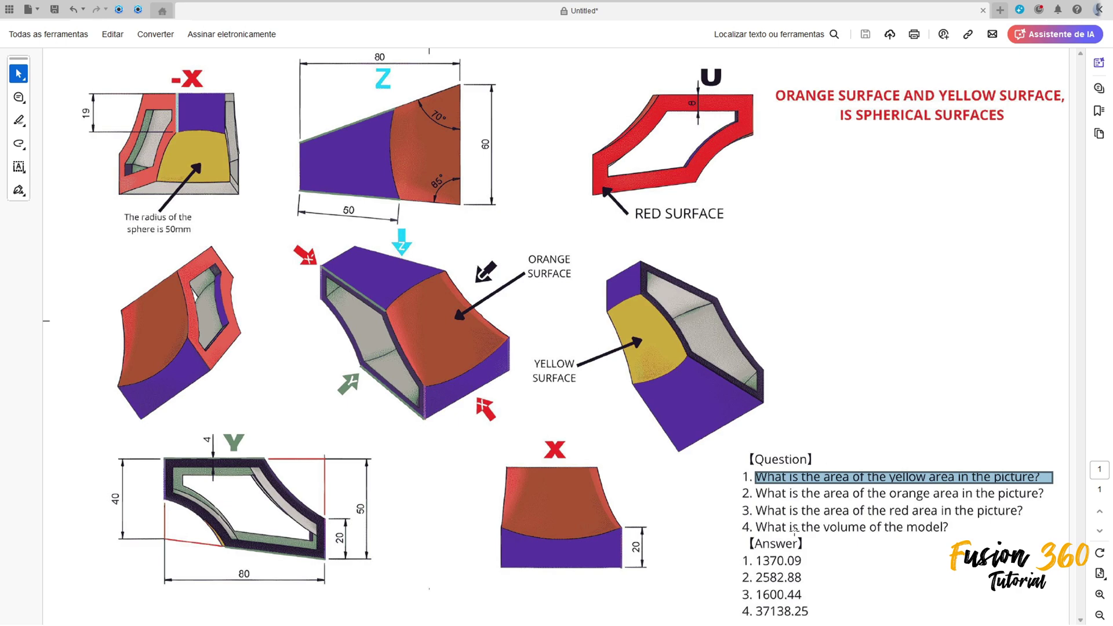
drag(752, 551, 817, 566)
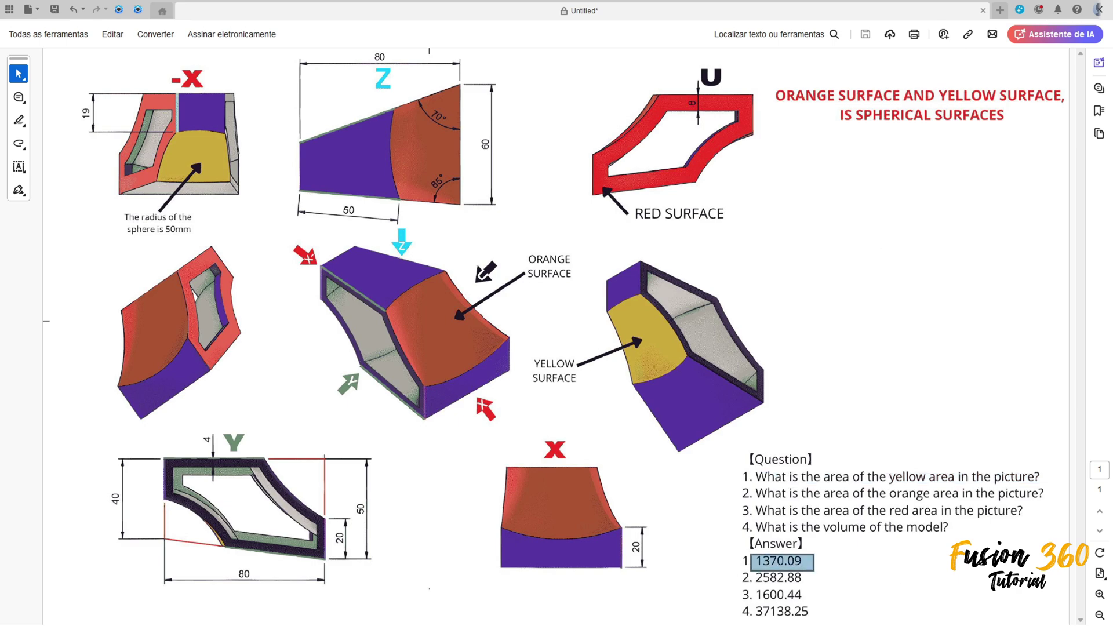
Switch back to Fusion 360 and measure the area of the block's yellow spherical face.
click(1030, 32)
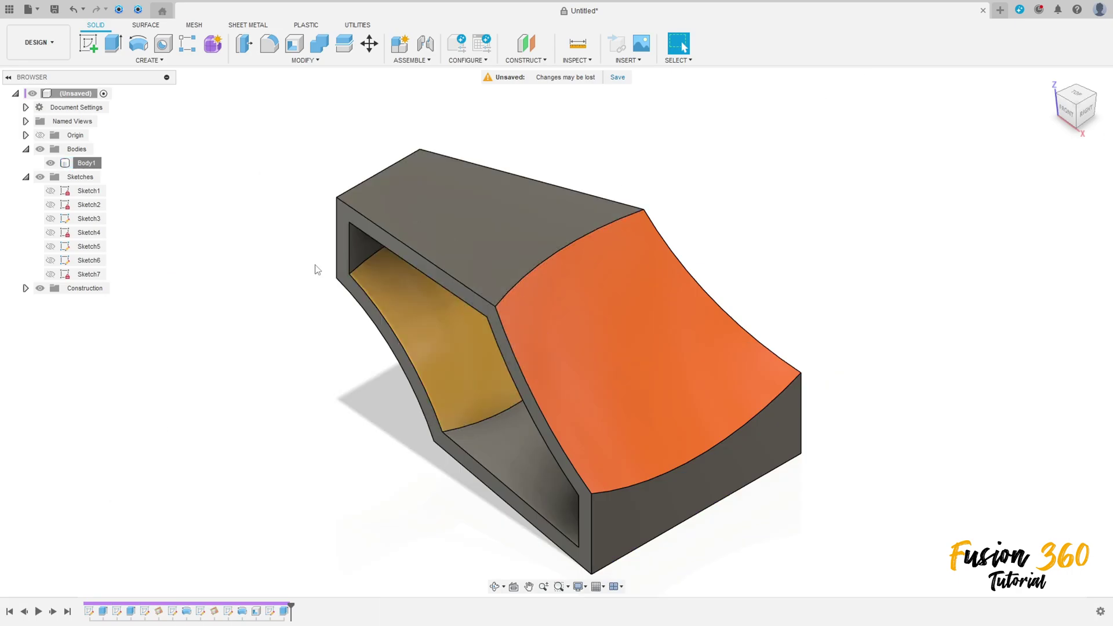
click(576, 44)
shift+middle_drag(452, 342, 529, 232)
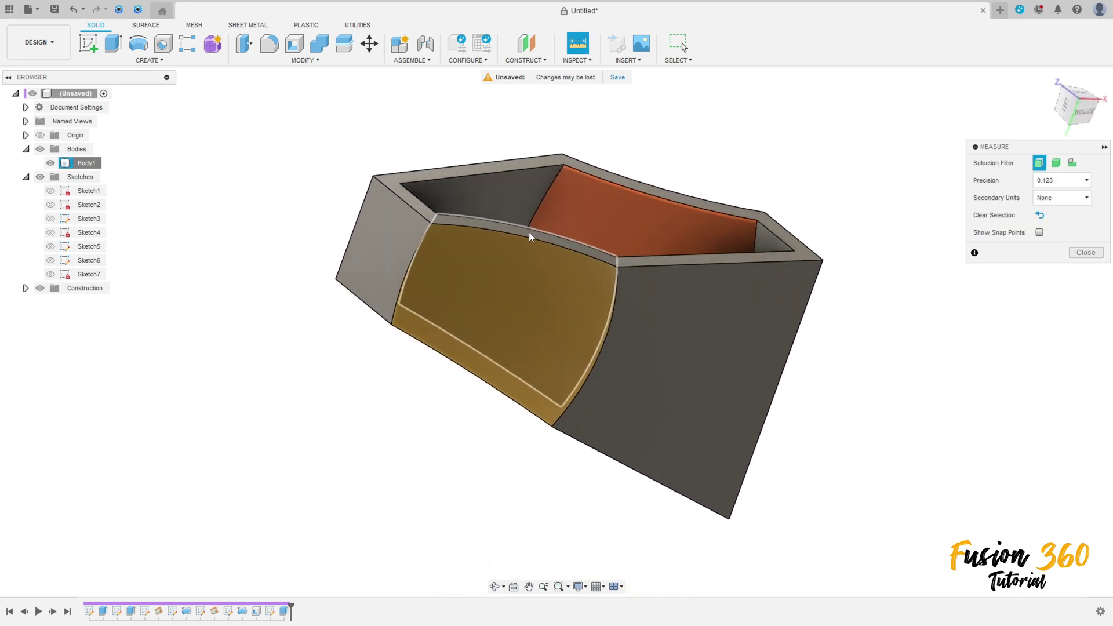
click(498, 318)
Place the reference PDF beside the model to compare the yellow face's area with the first answer, and clear the selection.
shift+middle_drag(497, 318, 684, 312)
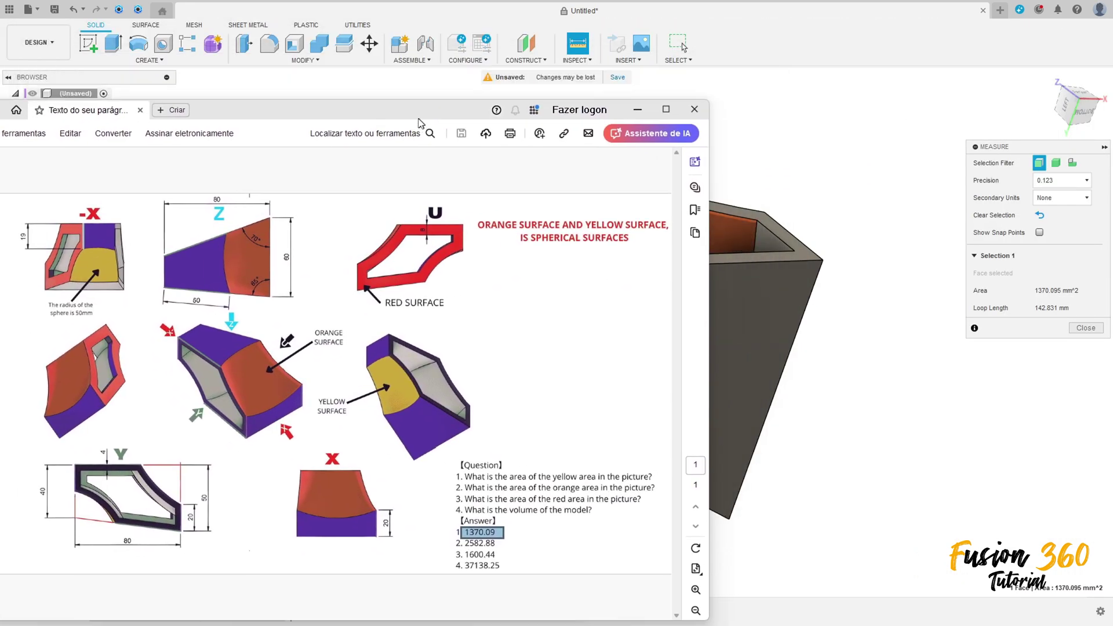
drag(419, 118, 263, 117)
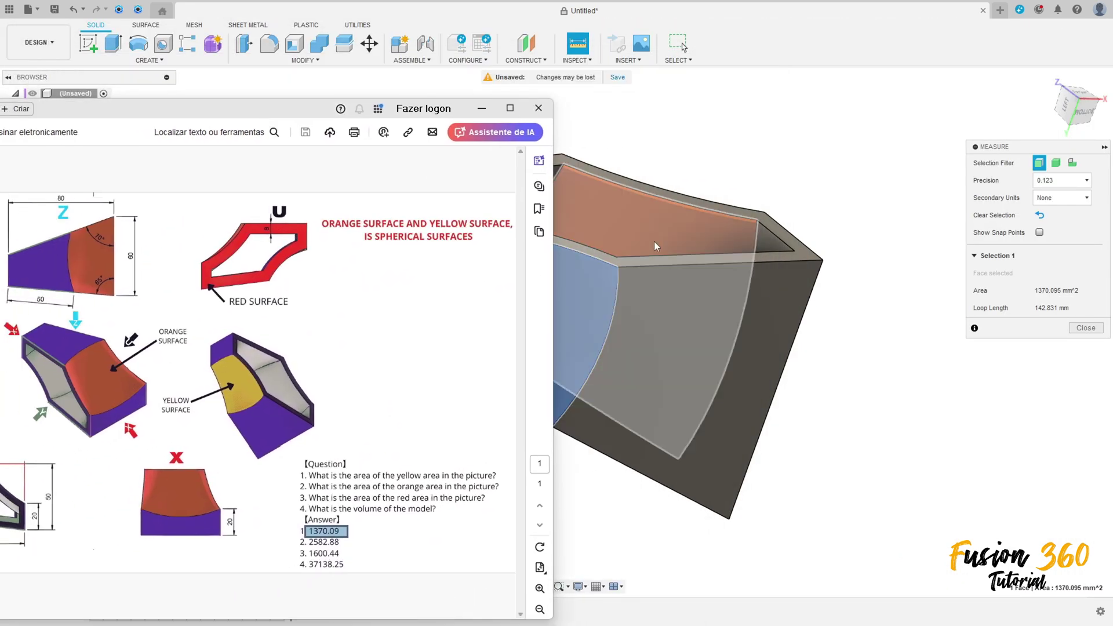
middle_drag(665, 359, 827, 373)
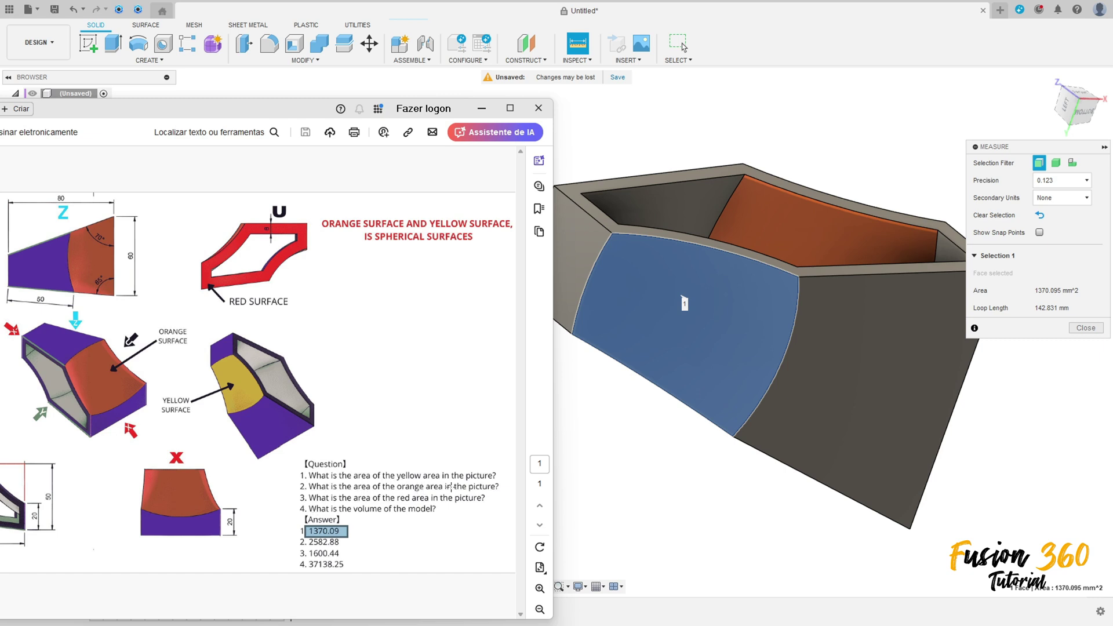
click(899, 121)
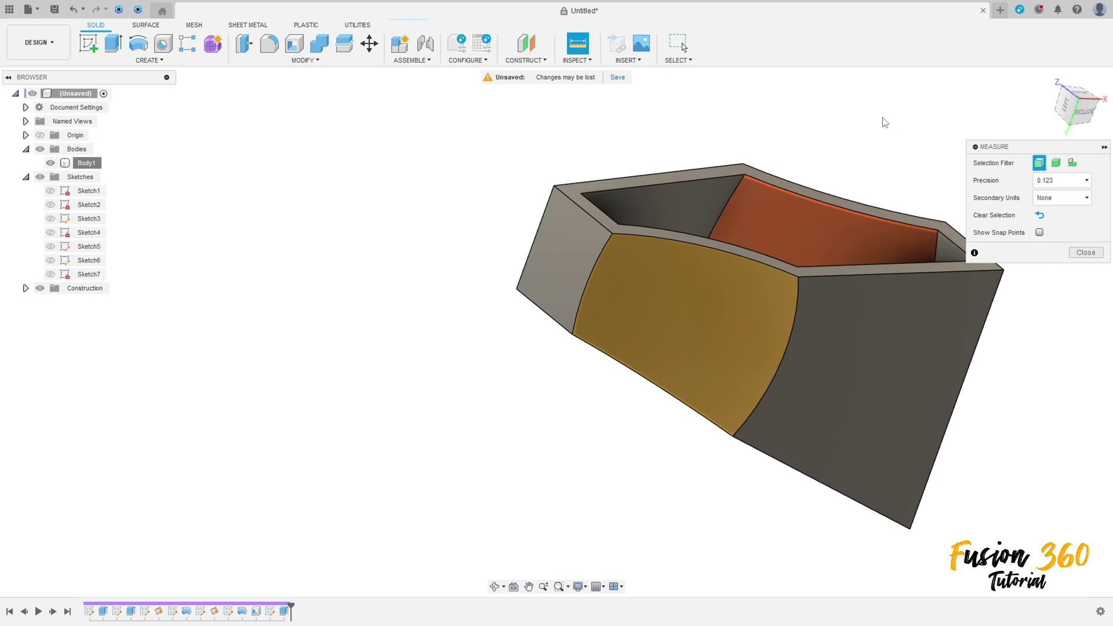
Measure the area of the orange spherical face, compare it with the second answer in the reference PDF, and clear the selection.
shift+middle_drag(883, 117, 789, 394)
click(763, 418)
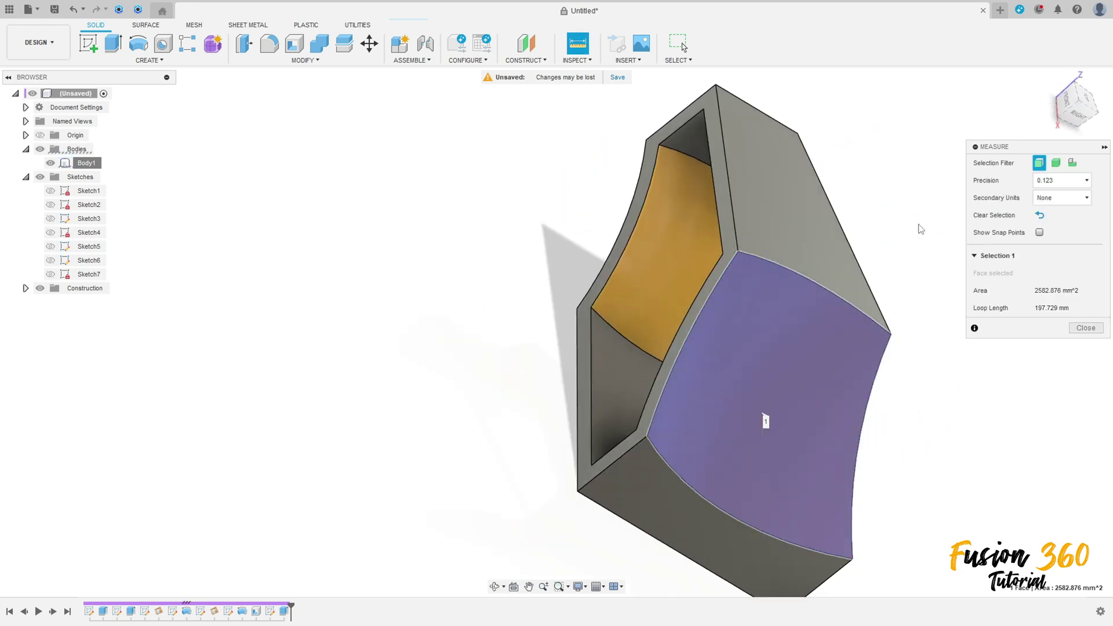
click(1050, 79)
middle_drag(668, 276, 837, 249)
key(alt+Tab)
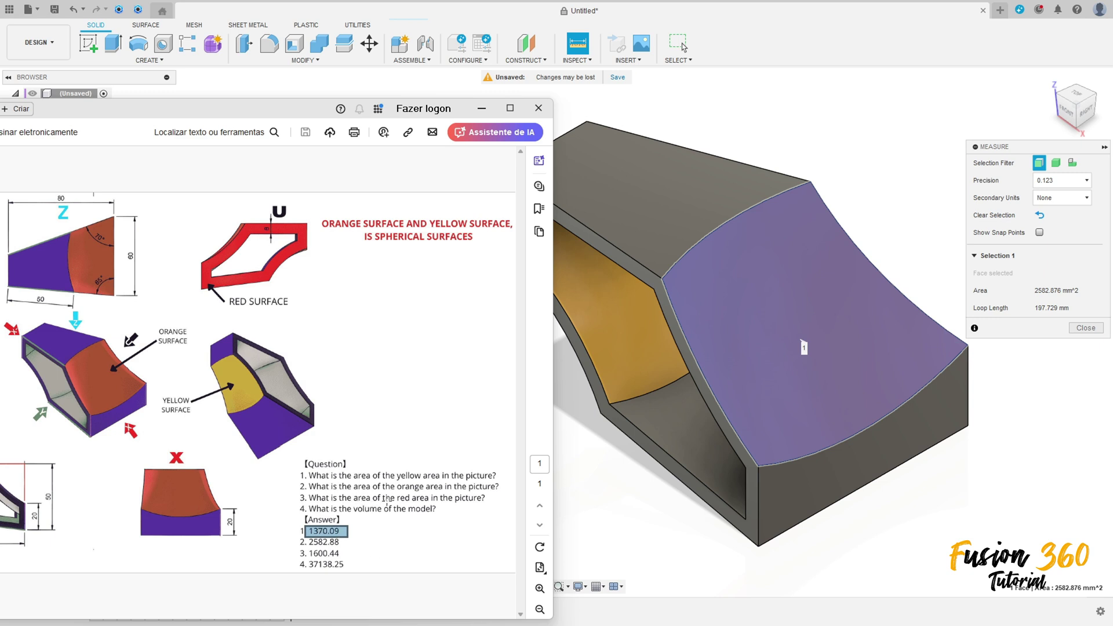
click(837, 322)
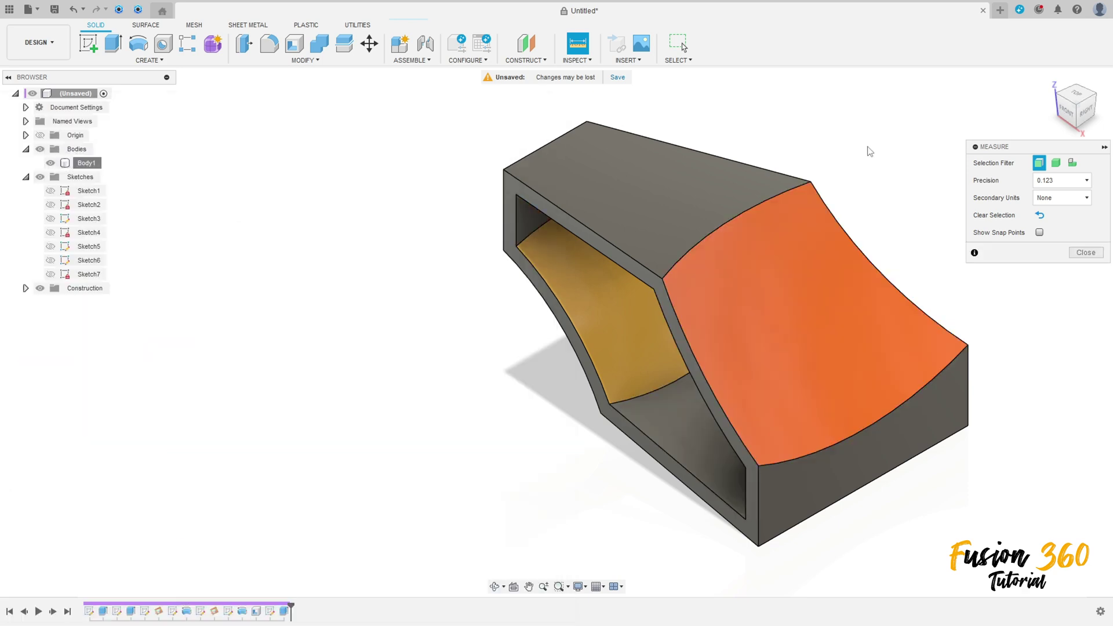
Measure the area of the red frame-shaped side face, compare it with the third answer in the reference PDF, and clear the selection.
shift+middle_drag(868, 149, 777, 215)
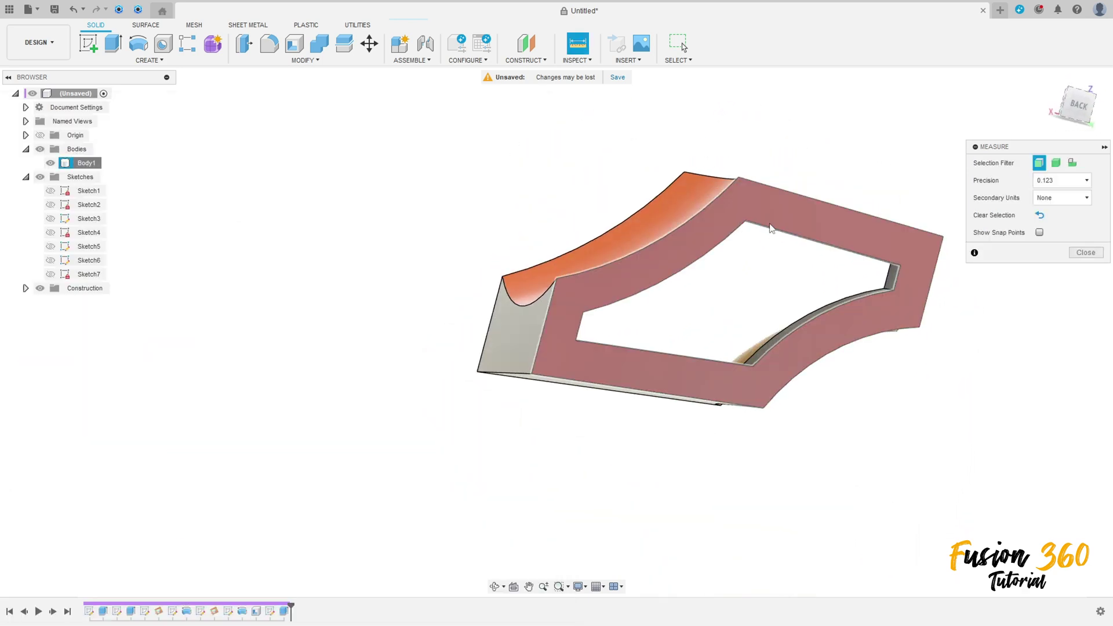
click(782, 211)
shift+middle_drag(748, 410, 785, 442)
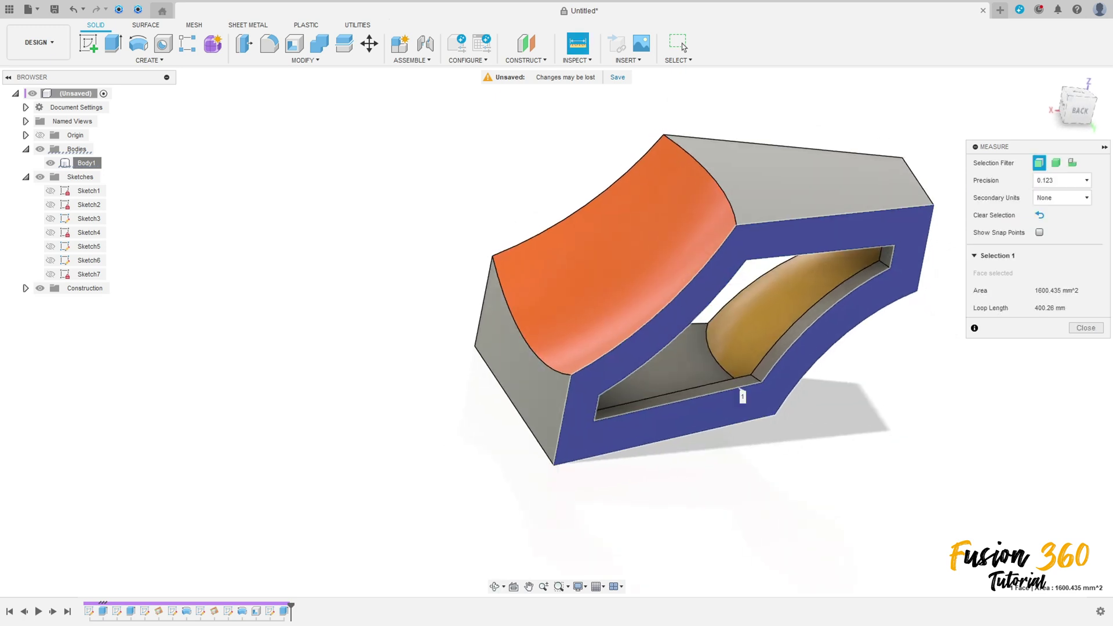
key(alt+Tab)
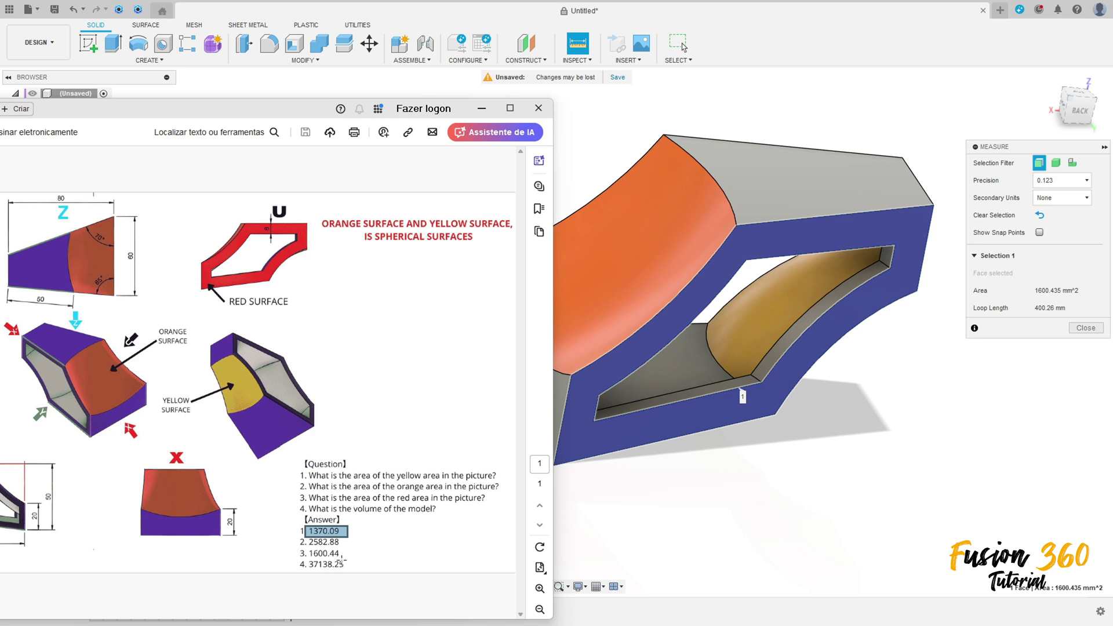
click(819, 122)
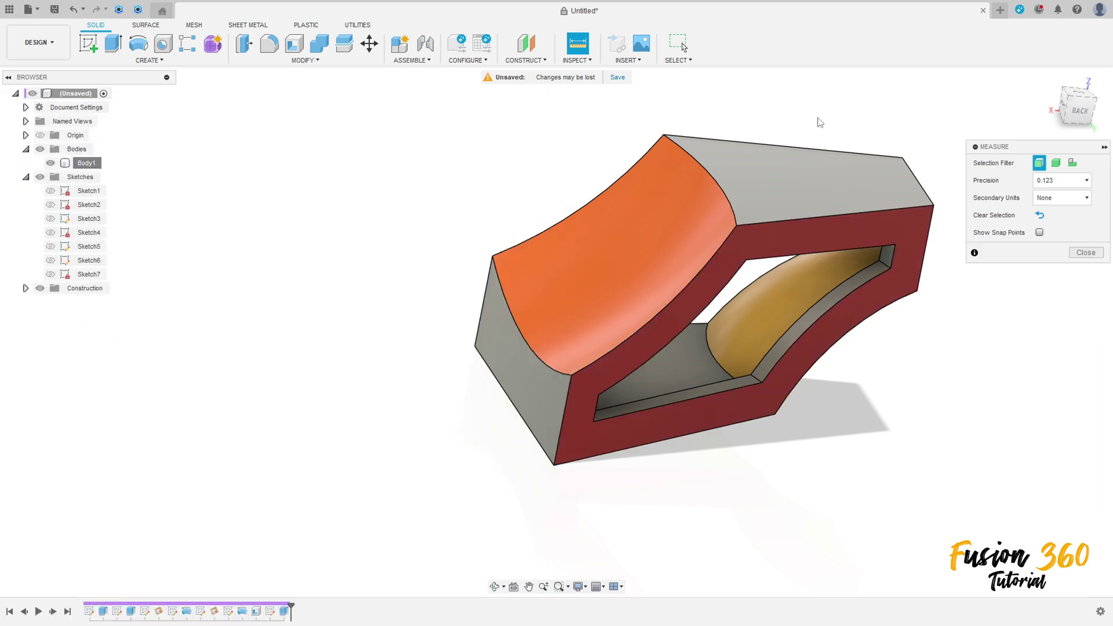
Exit the Measure command and display the full properties of Body1.
right_click(180, 169)
click(355, 94)
key(Escape)
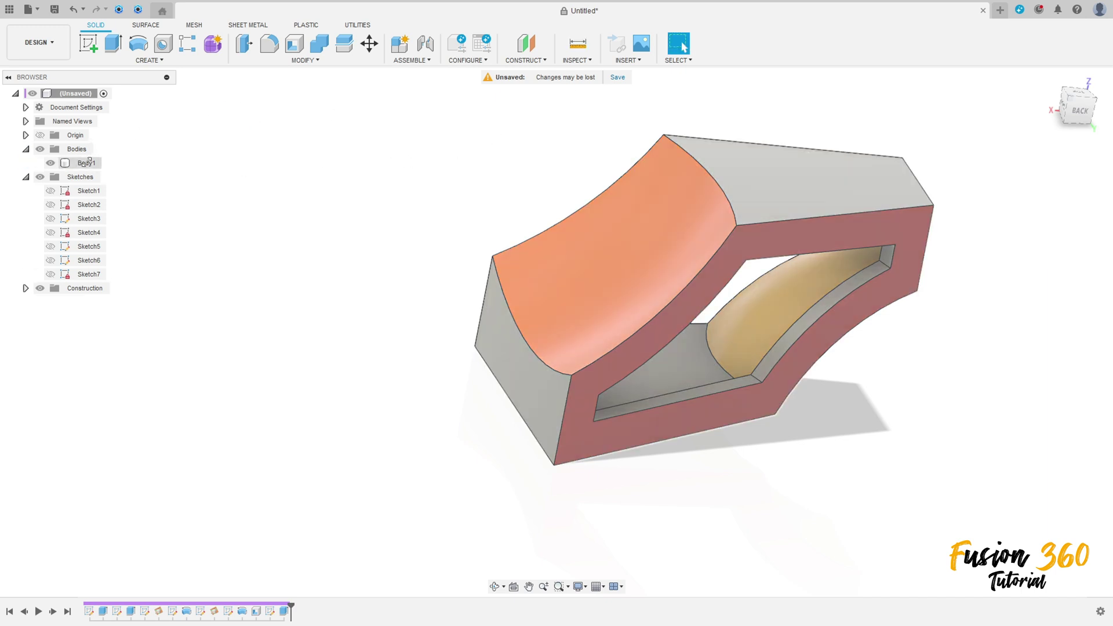
right_click(86, 163)
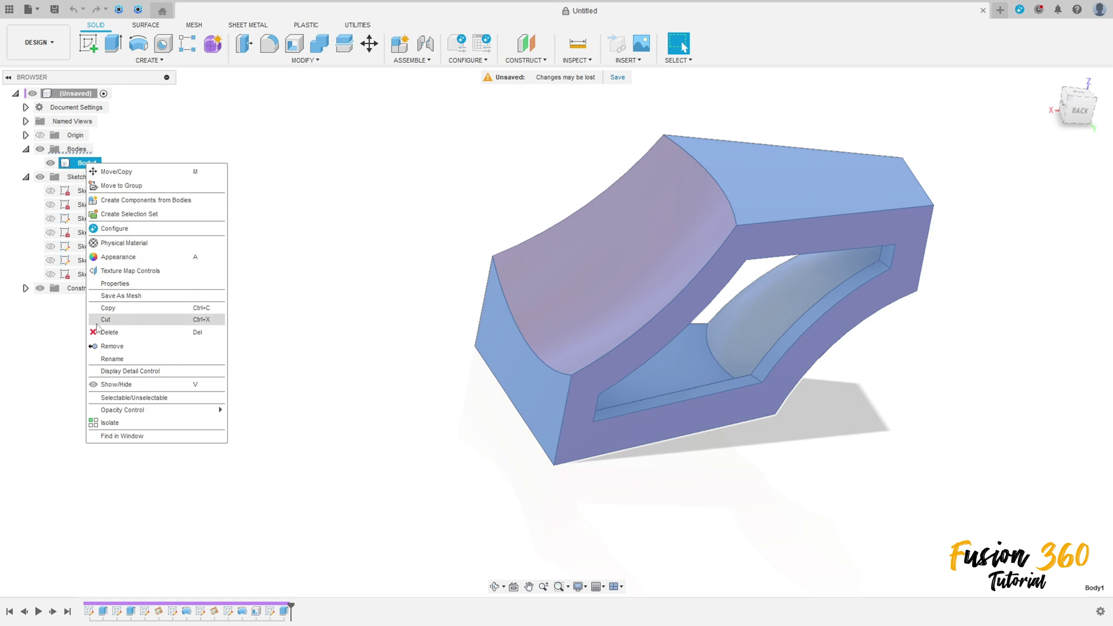
click(114, 286)
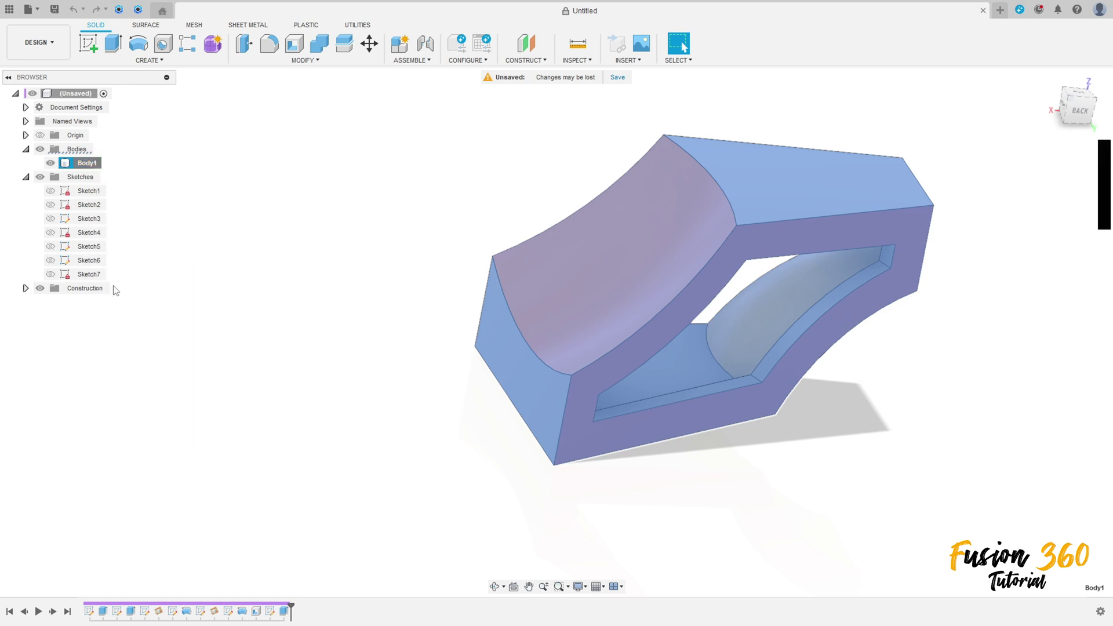
click(1104, 148)
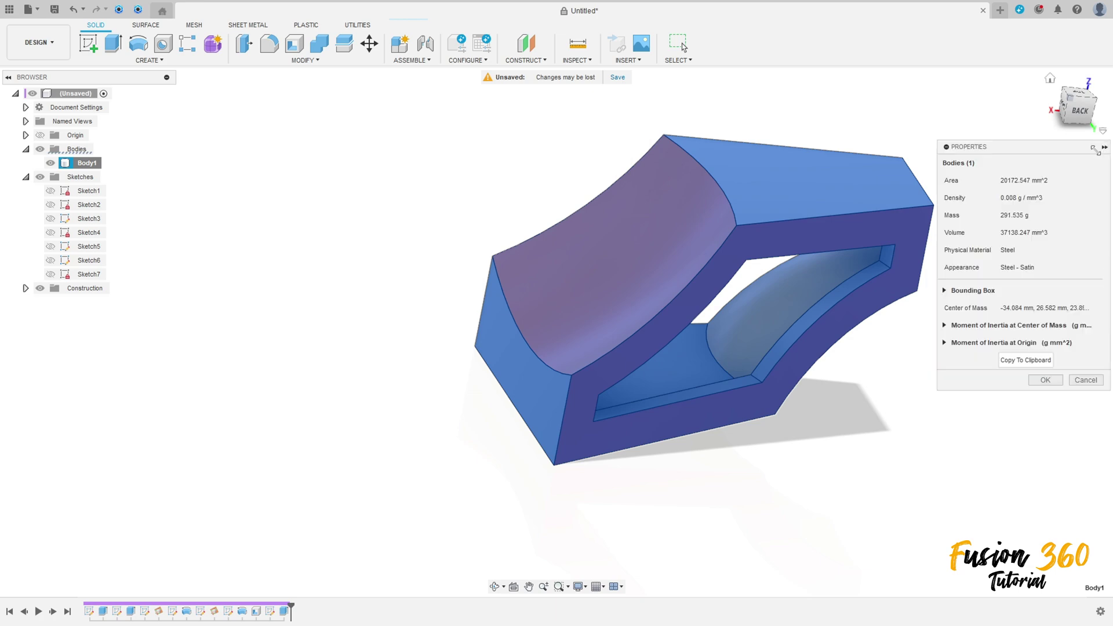
Compare the body's volume with the fourth answer in the reference PDF, then minimise the PDF and restore the model's home view.
drag(283, 122, 396, 91)
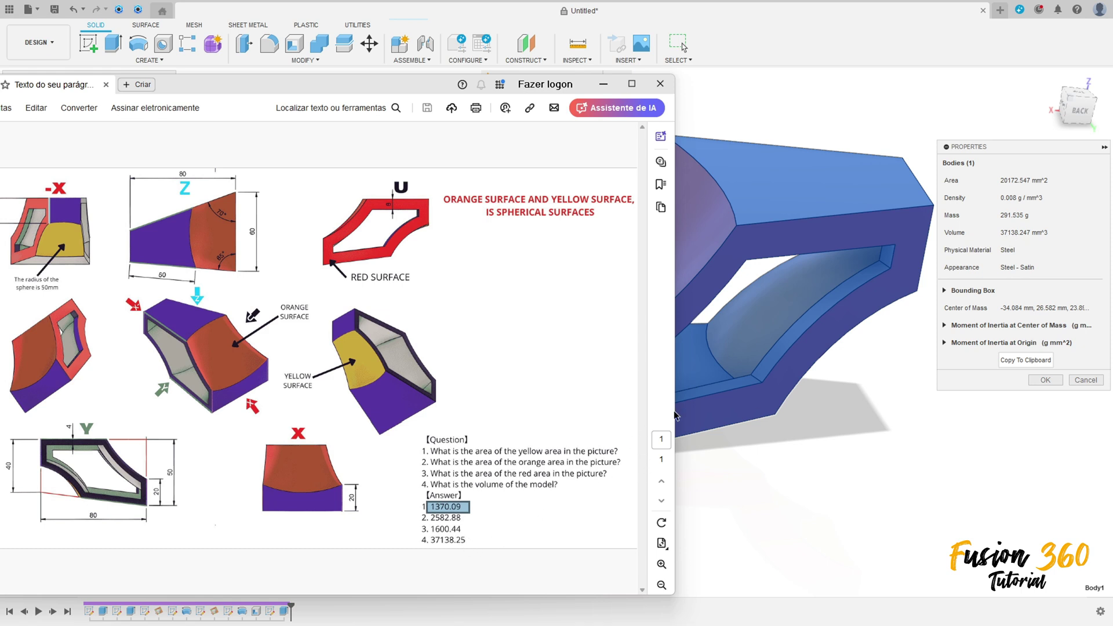
click(603, 84)
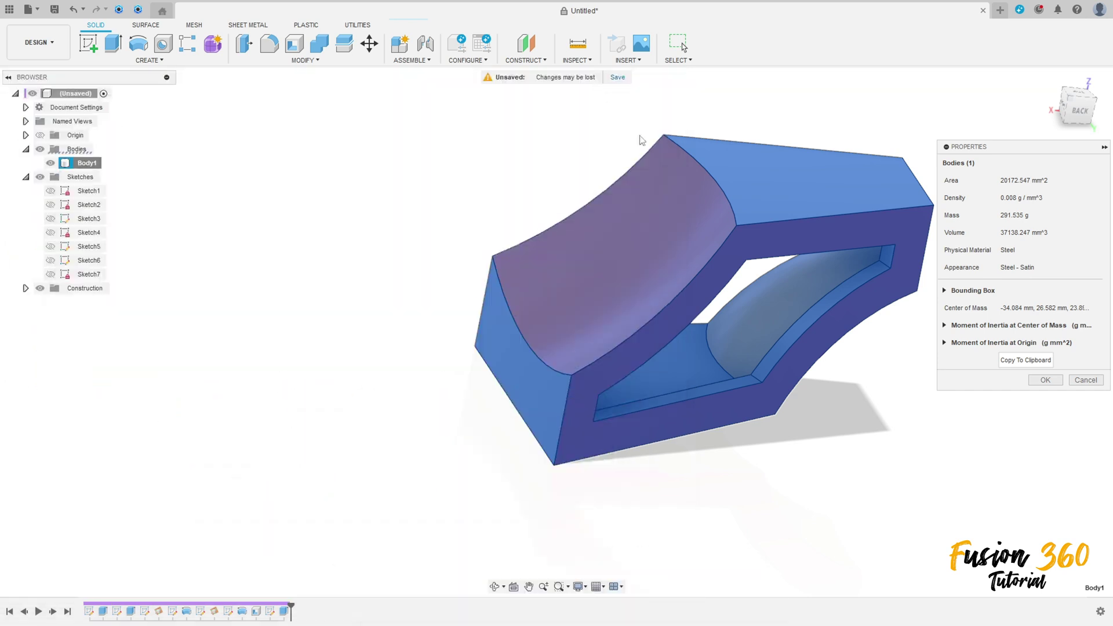
middle_drag(755, 121, 578, 209)
shift+middle_drag(578, 209, 915, 67)
click(1050, 79)
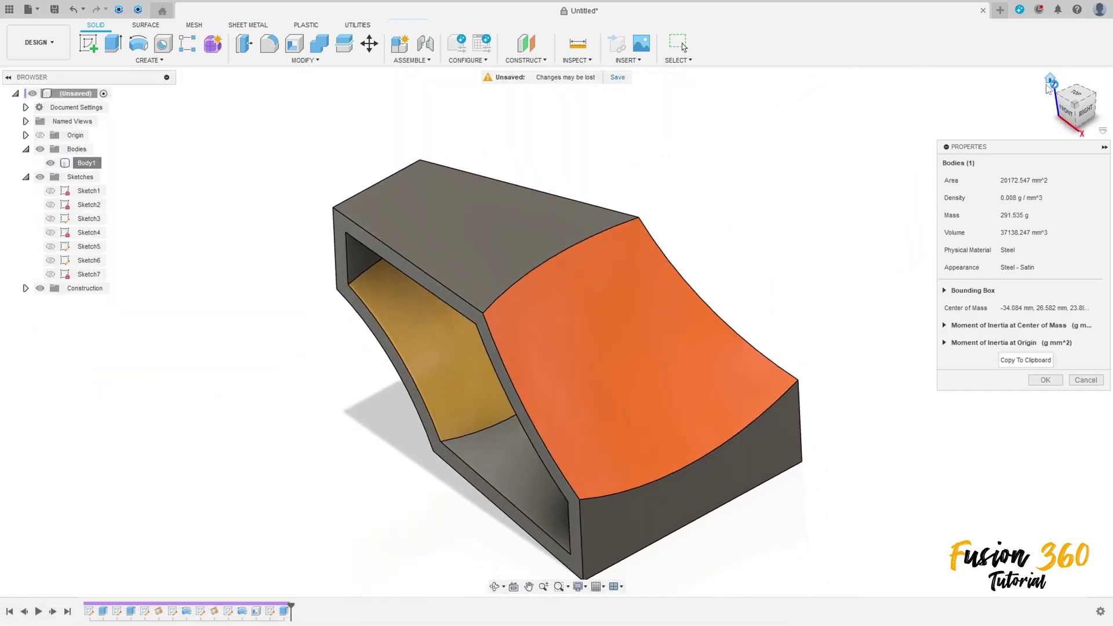